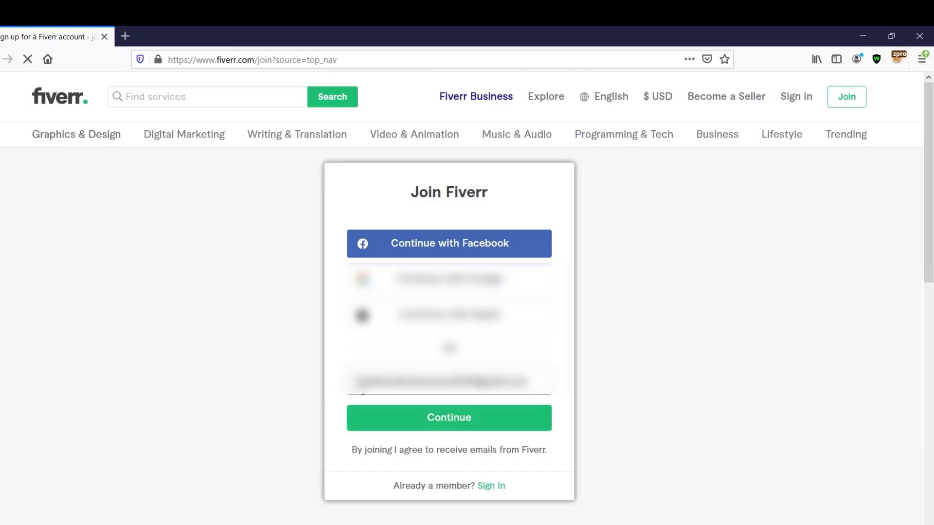
Step: Choose a username for the new account, retrying until an available one is accepted
click(433, 417)
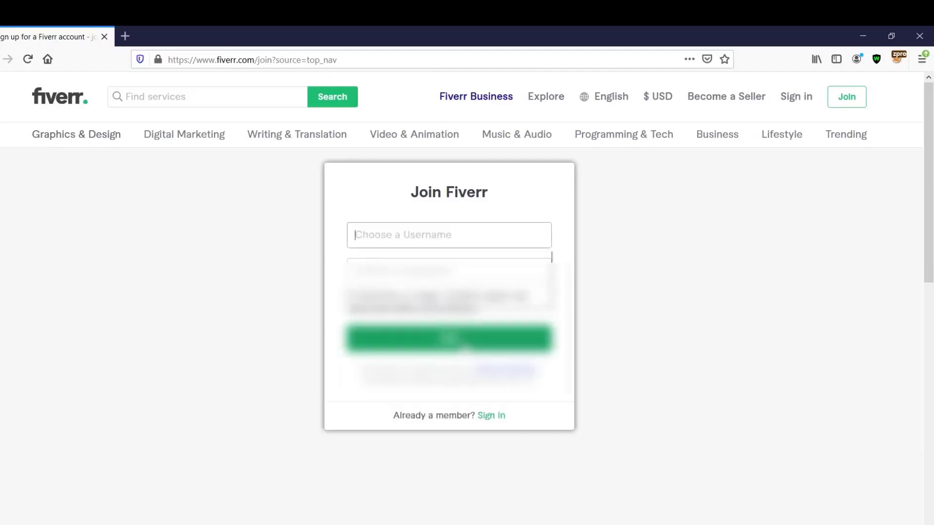
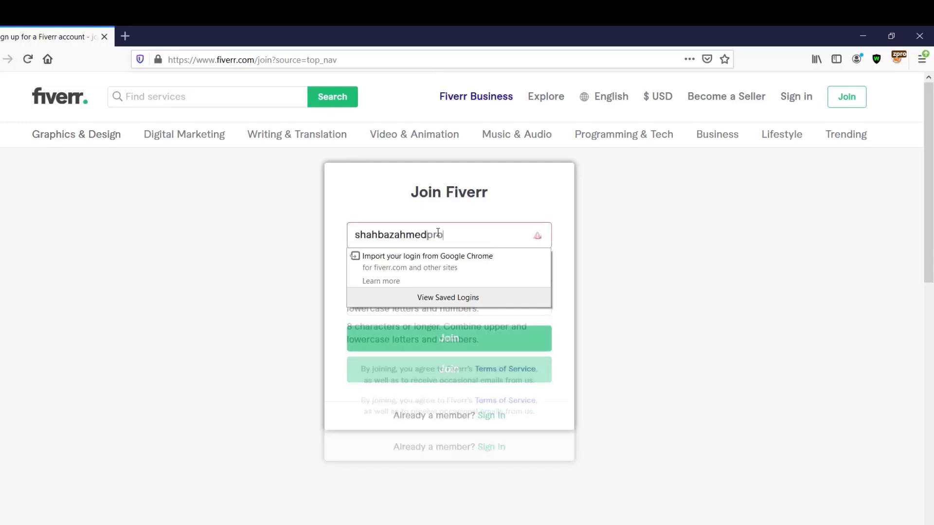
key(ctrl+a)
text(shahbazpro)
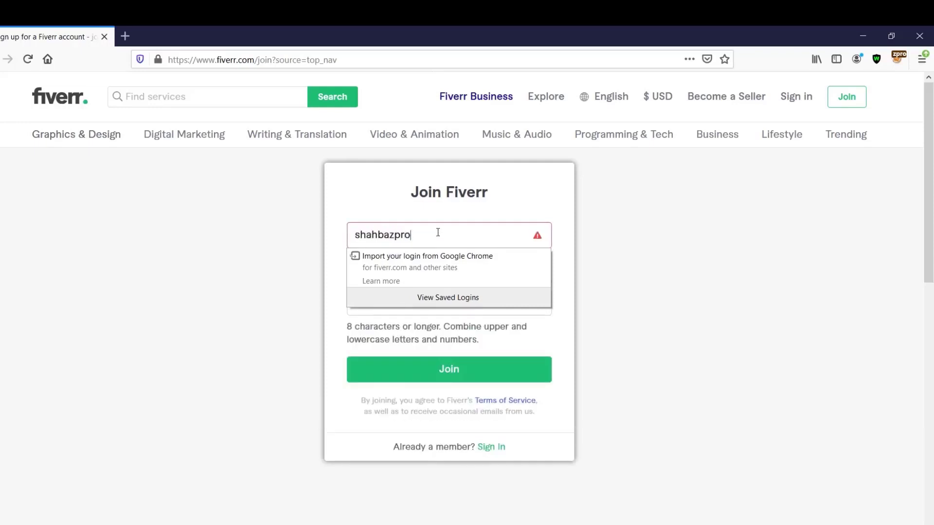
key(BackSpace)
key(BackSpace)
key(BackSpace)
text(_pro1)
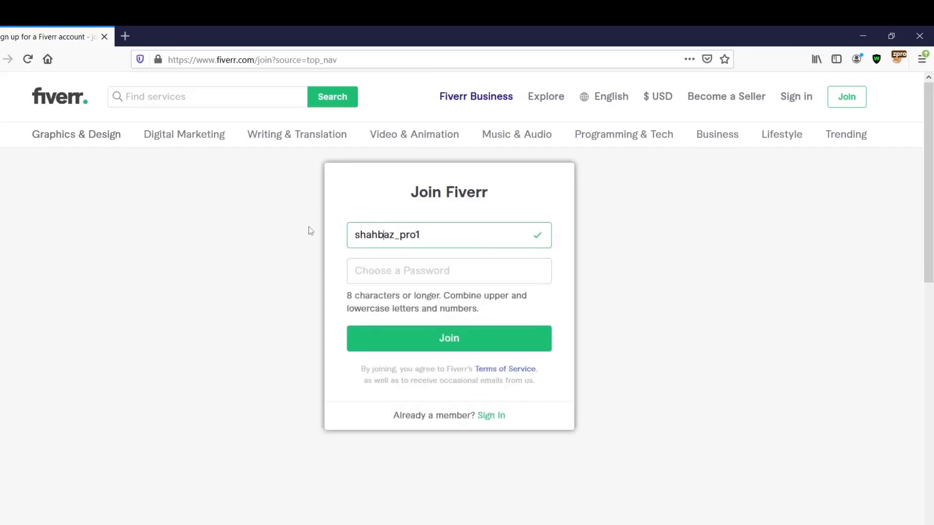
Step: Enter the account password, submit the sign-up, and answer the browser's save-login prompt
click(384, 265)
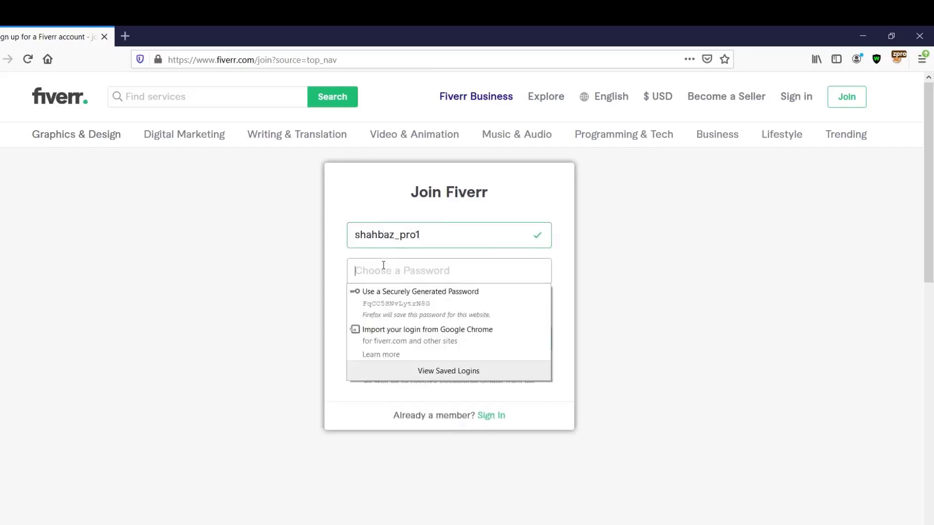
text(•••)
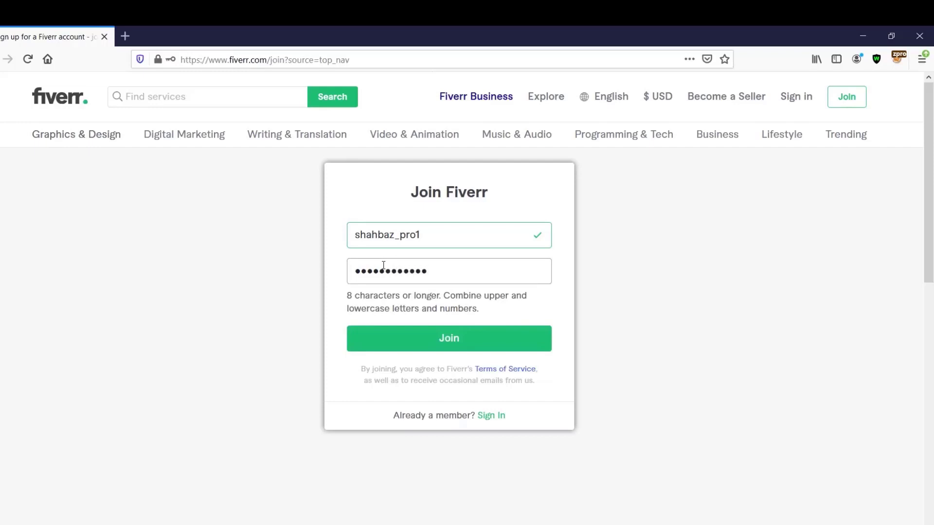
text(••••••••••)
key(Return)
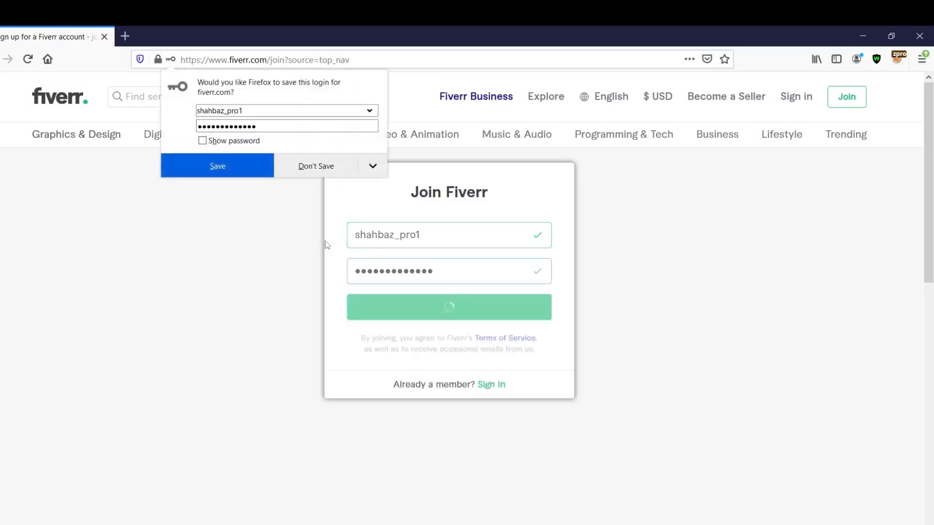
click(244, 168)
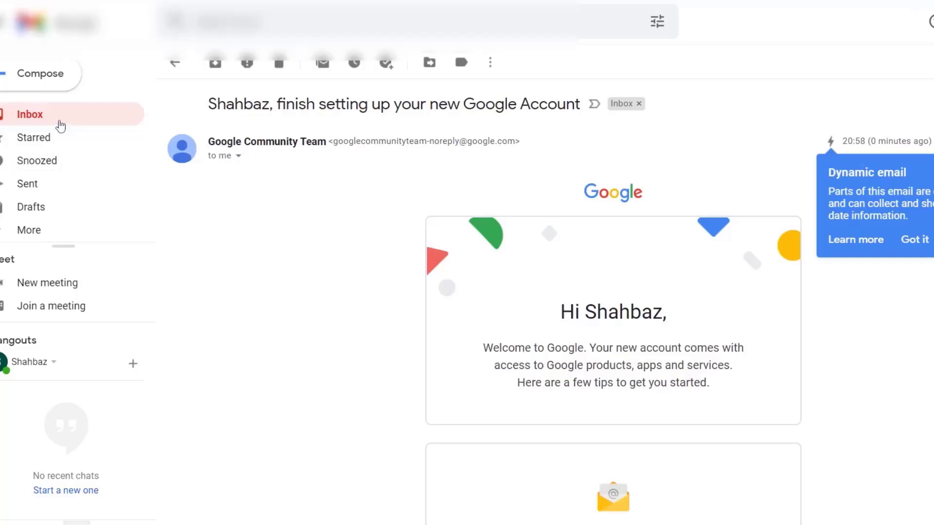
click(93, 120)
click(367, 138)
scroll(560, 316, down, 2)
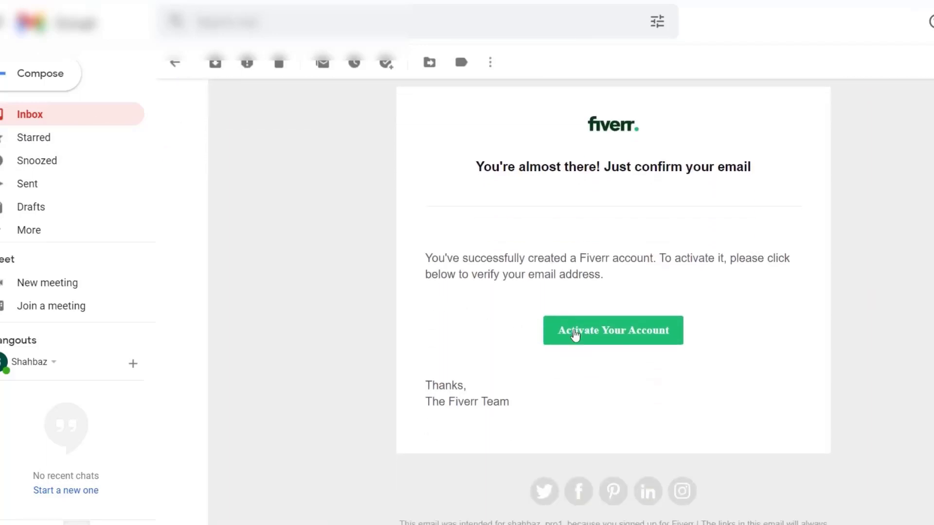
right_click(573, 330)
click(584, 418)
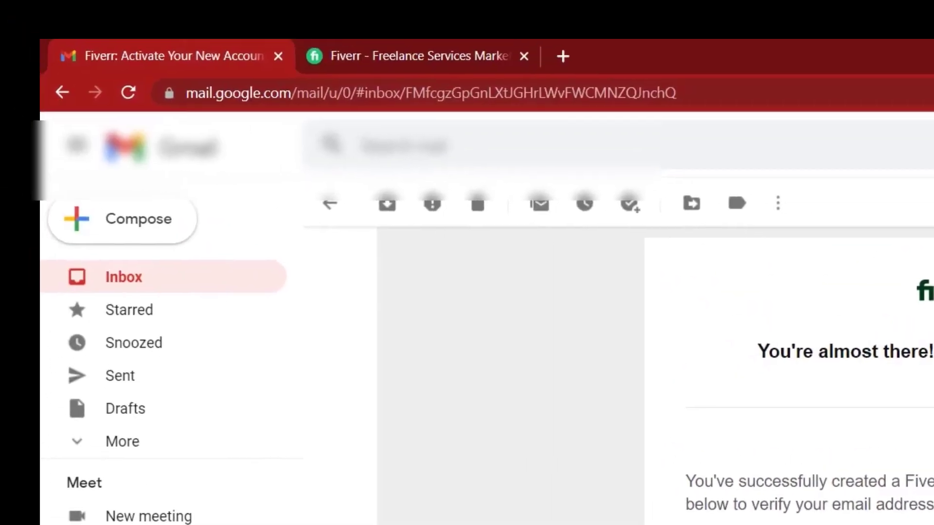
key(alt+Tab)
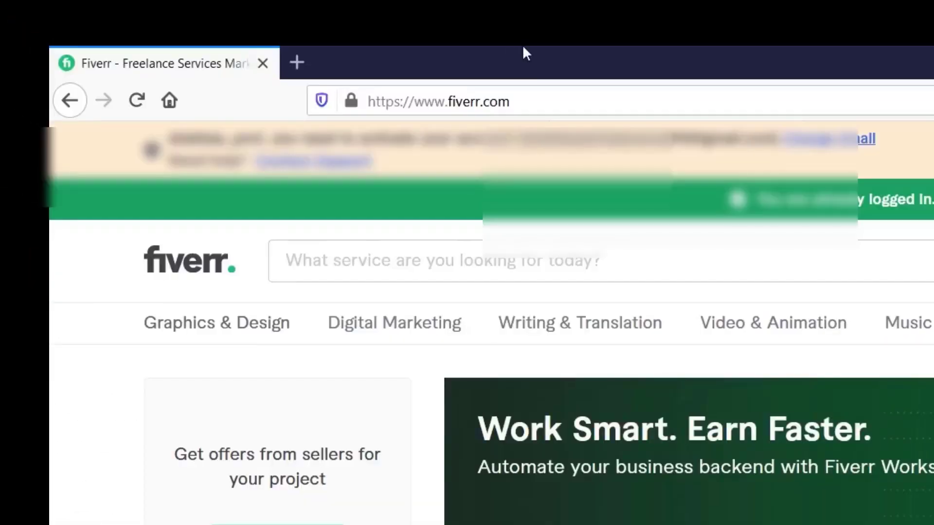
Step: Load the pasted activation link to activate the Fiverr account
click(511, 101)
key(ctrl+v)
key(Return)
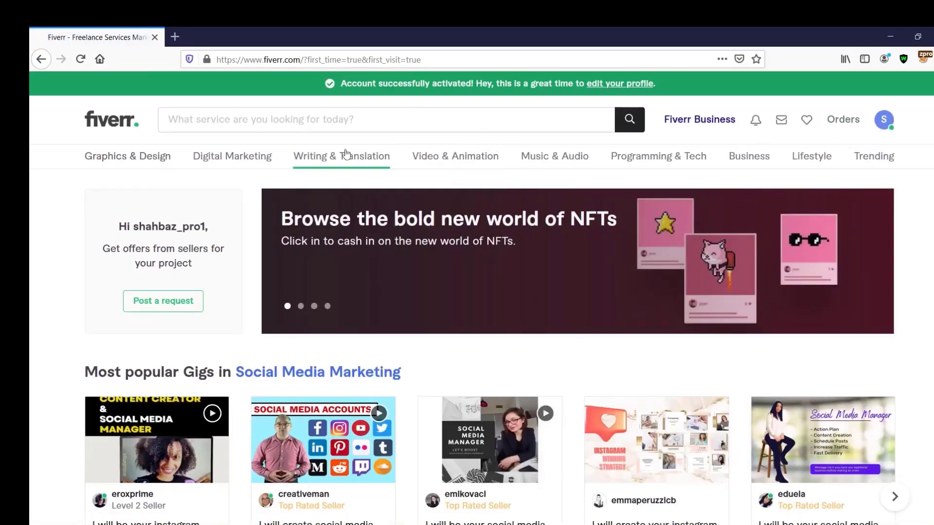
Step: Start Become a Seller onboarding and continue past the intro pages to Personal Info
click(883, 127)
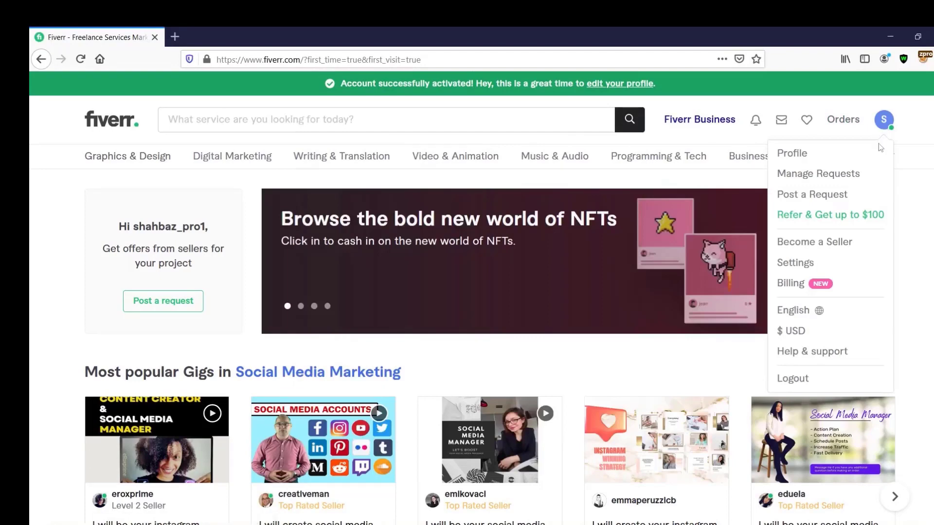
click(794, 247)
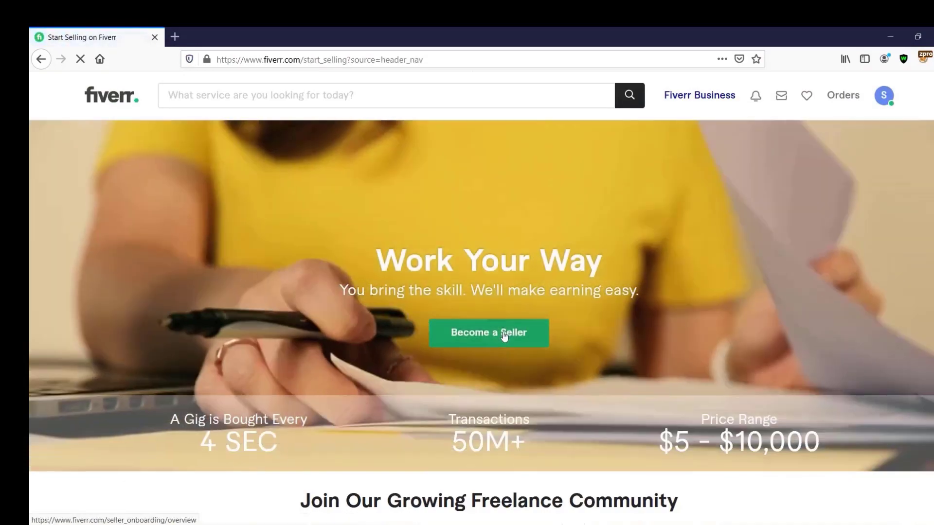
click(504, 334)
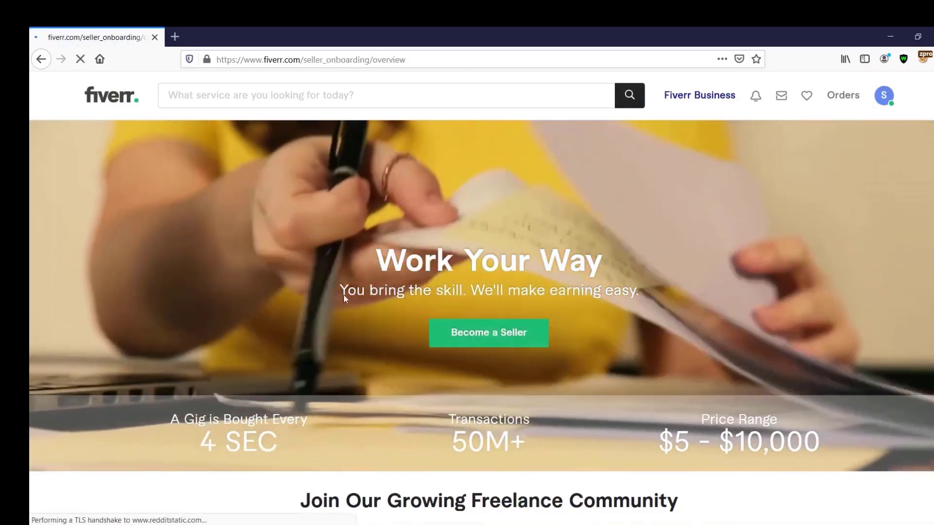
click(177, 437)
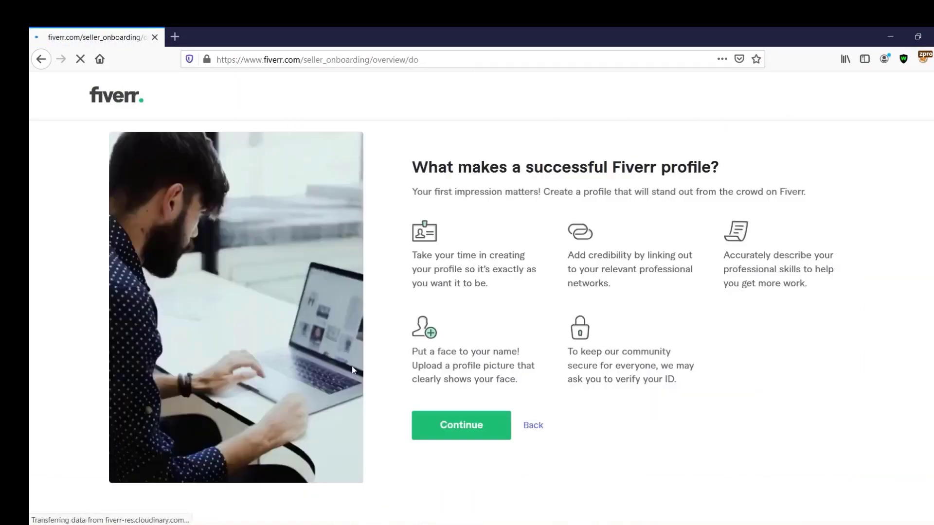
click(459, 434)
click(457, 436)
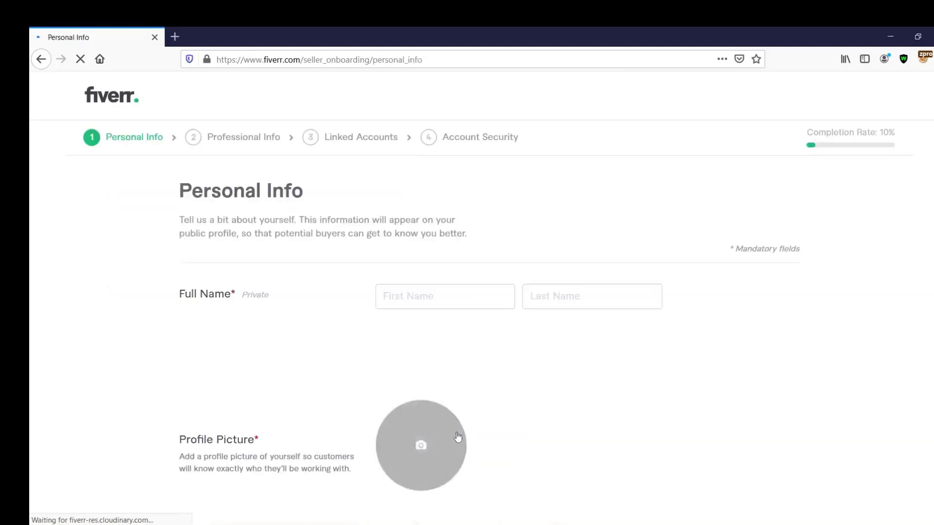
Step: Enter the seller's first and last name, correcting a mistyped last name
click(409, 296)
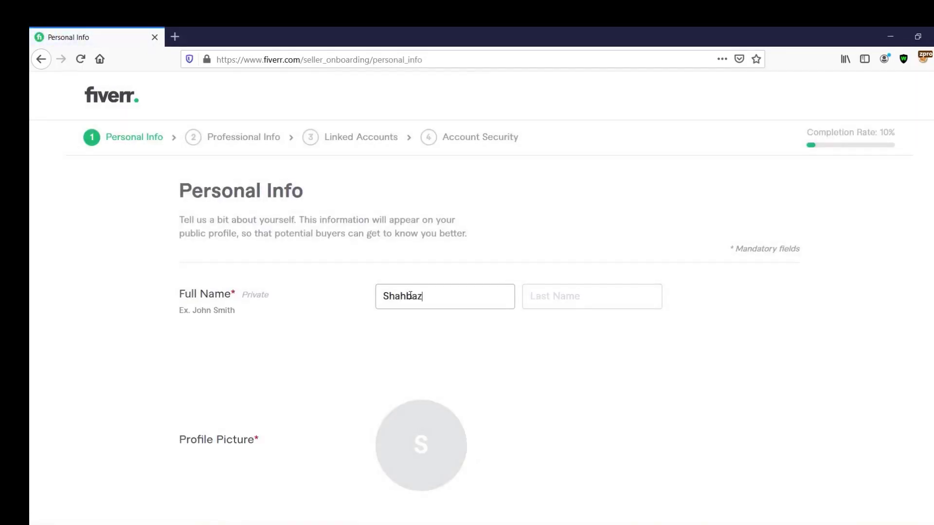
key(Tab)
key(Caps_Lock)
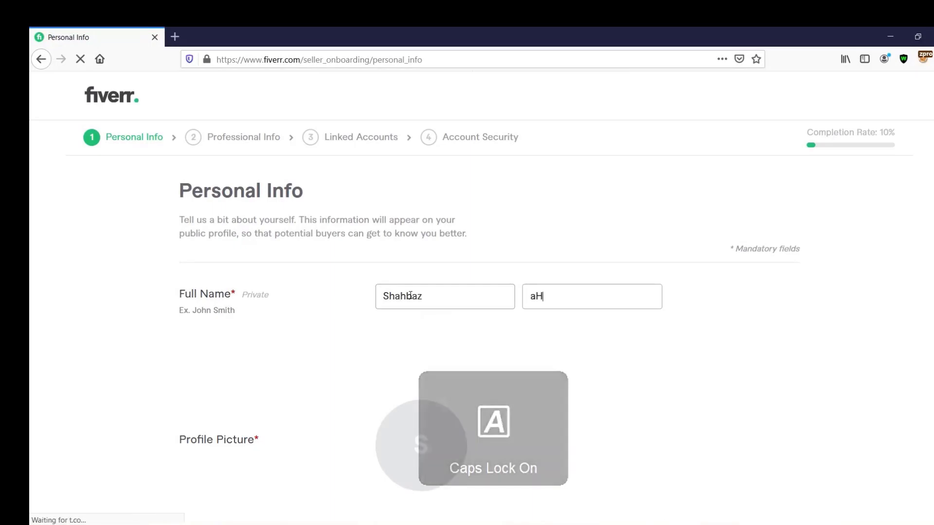
key(Caps_Lock)
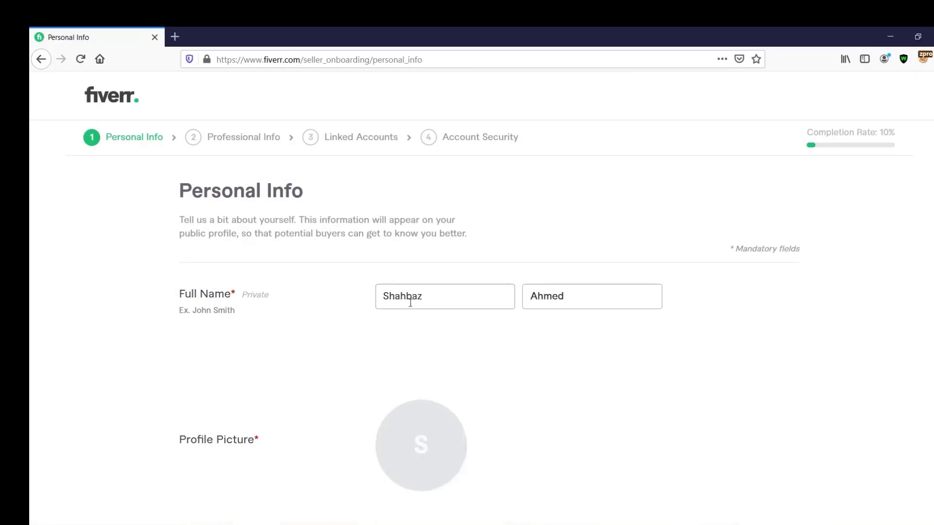
Step: Upload a profile photo from the Downloads folder
click(417, 440)
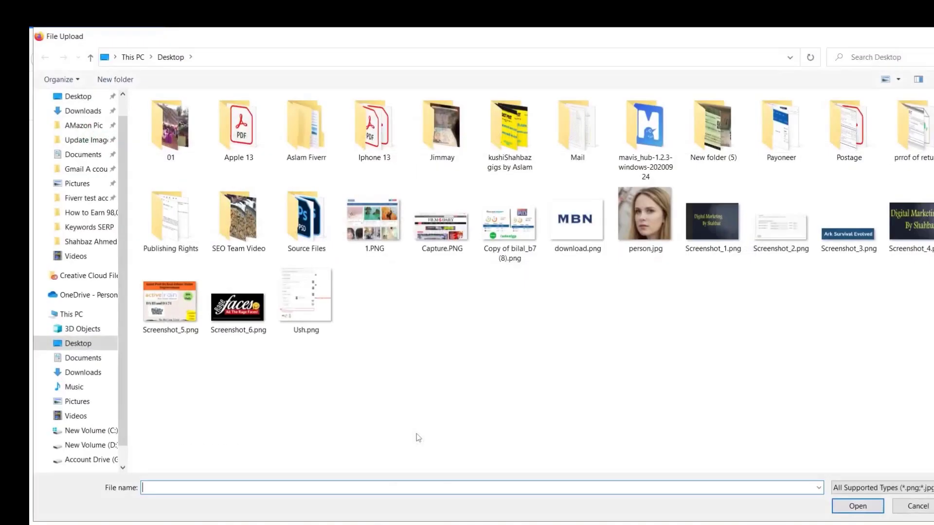
click(81, 372)
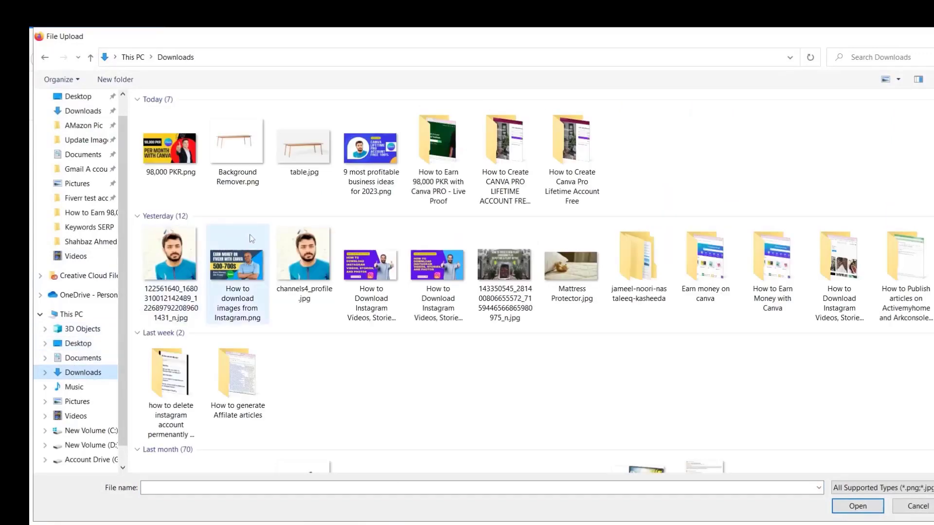
double_click(285, 263)
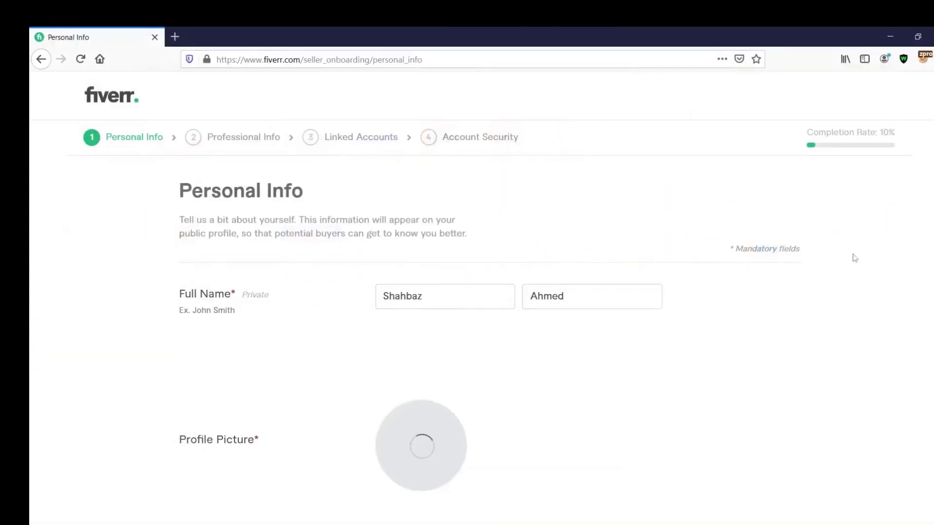
scroll(482, 282, down, 3)
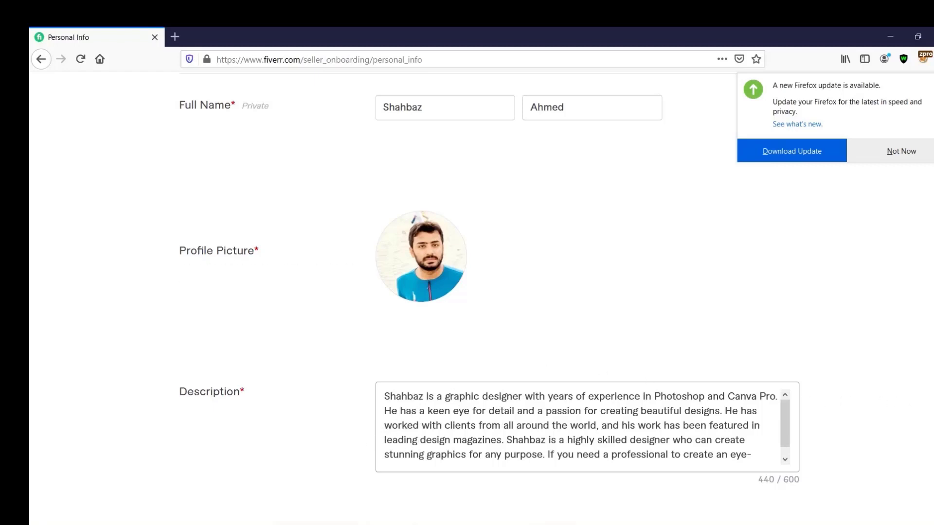
Step: Add Urdu as a language at Fluent level
scroll(399, 419, down, 4)
click(399, 417)
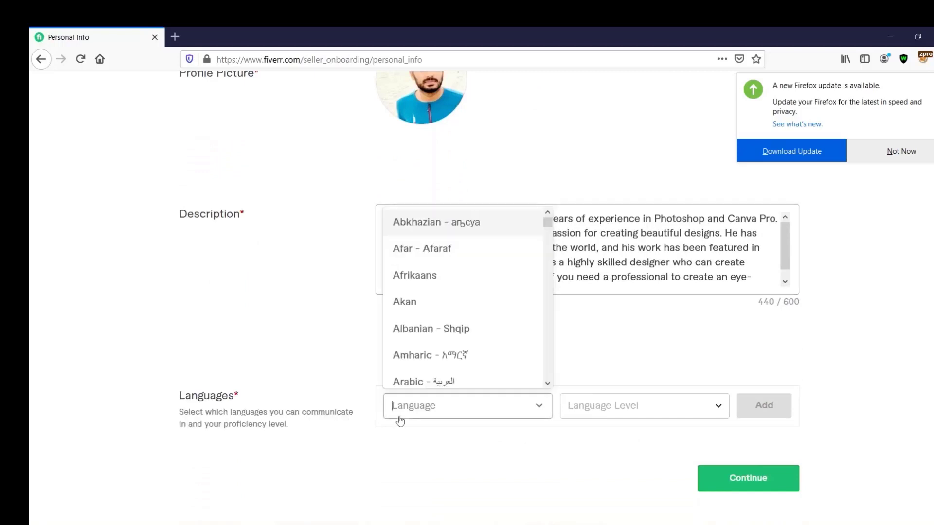
text(ur)
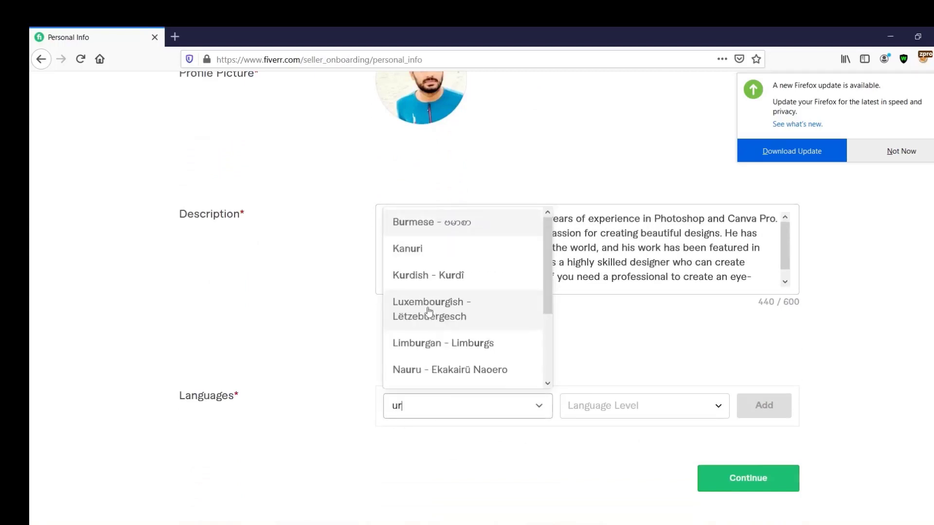
text(d)
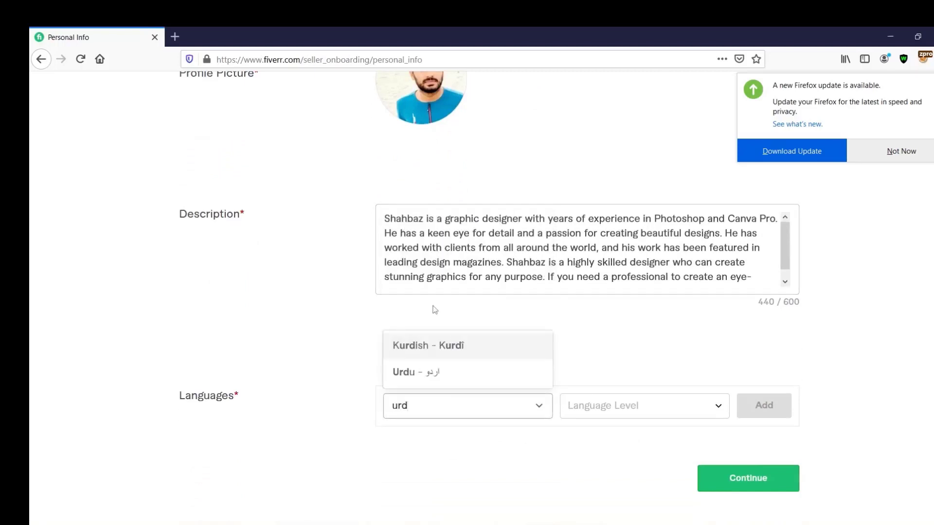
click(438, 377)
click(605, 418)
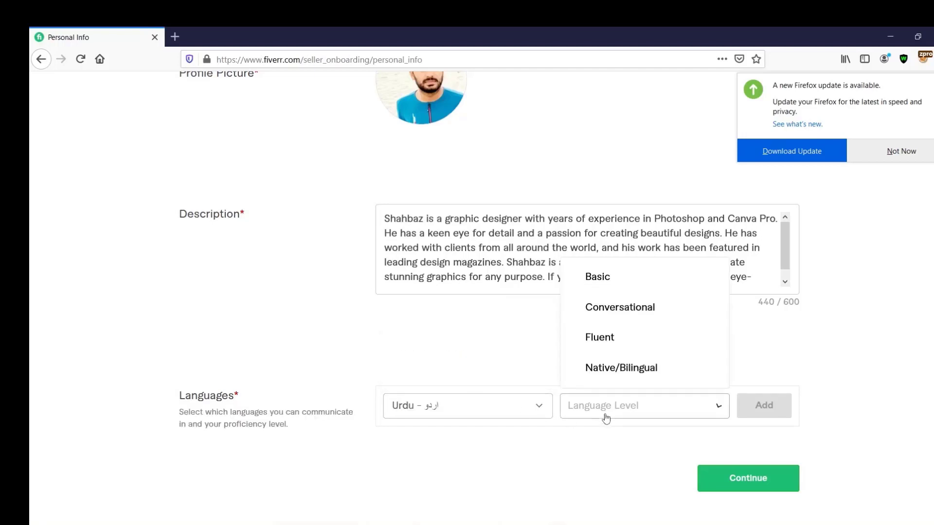
click(616, 336)
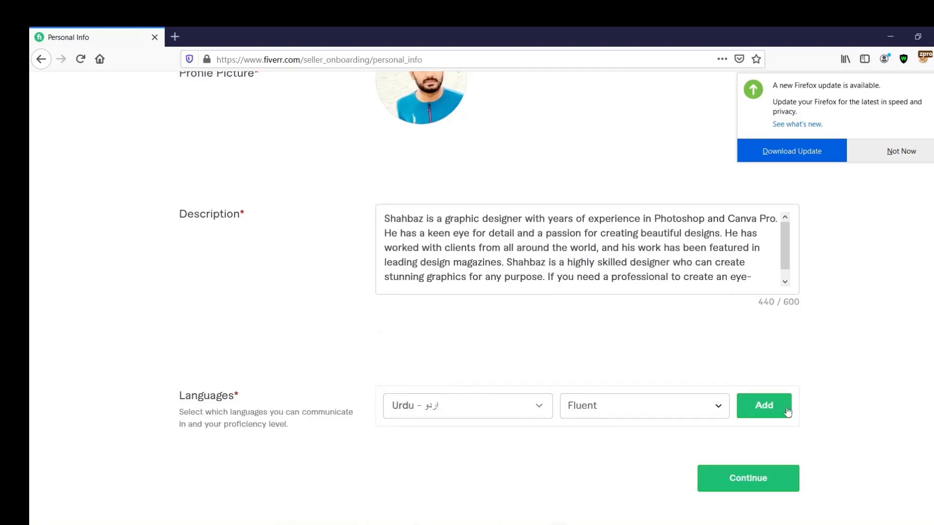
click(787, 412)
Step: Add English at Fluent level and continue to Professional Info
click(785, 406)
click(426, 408)
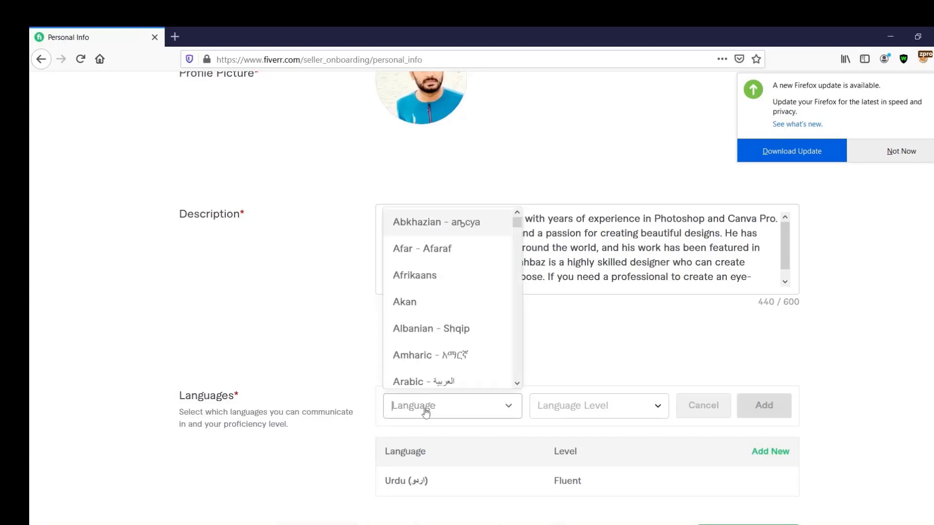
text(eng)
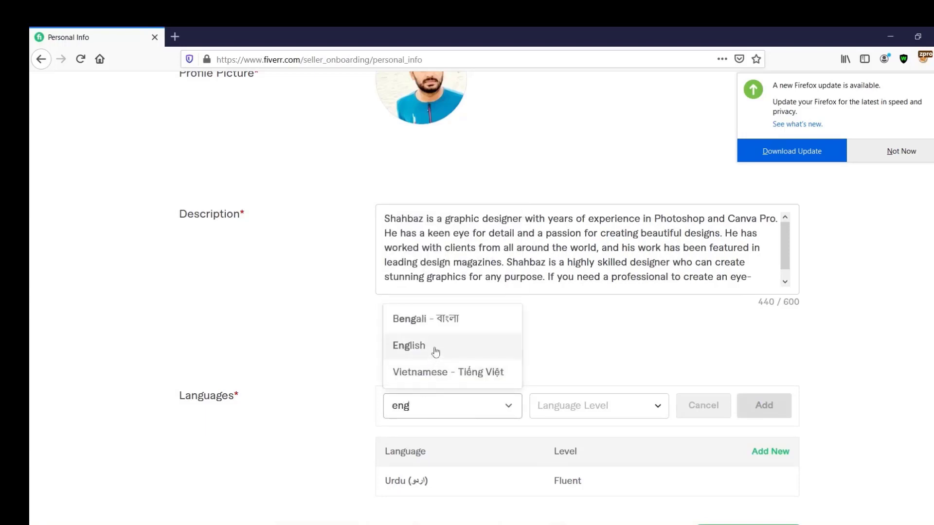
click(436, 352)
click(602, 405)
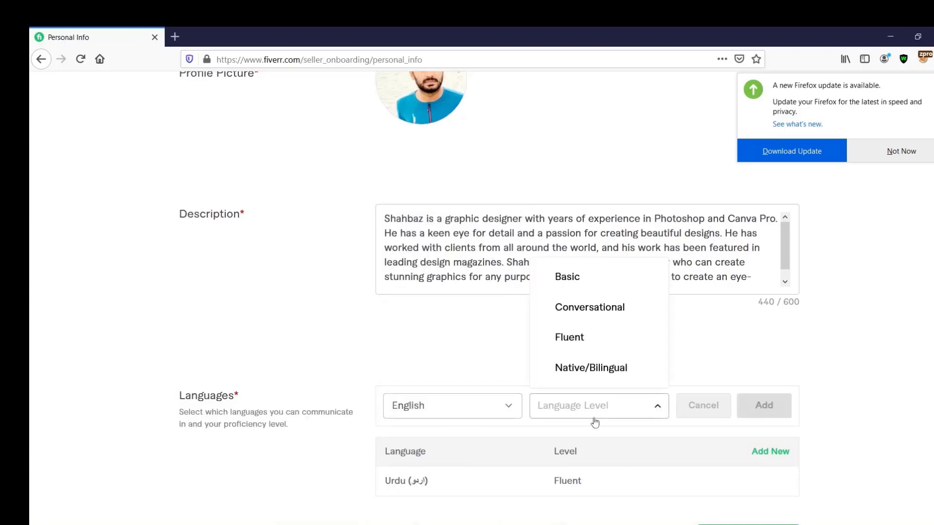
click(587, 341)
click(760, 406)
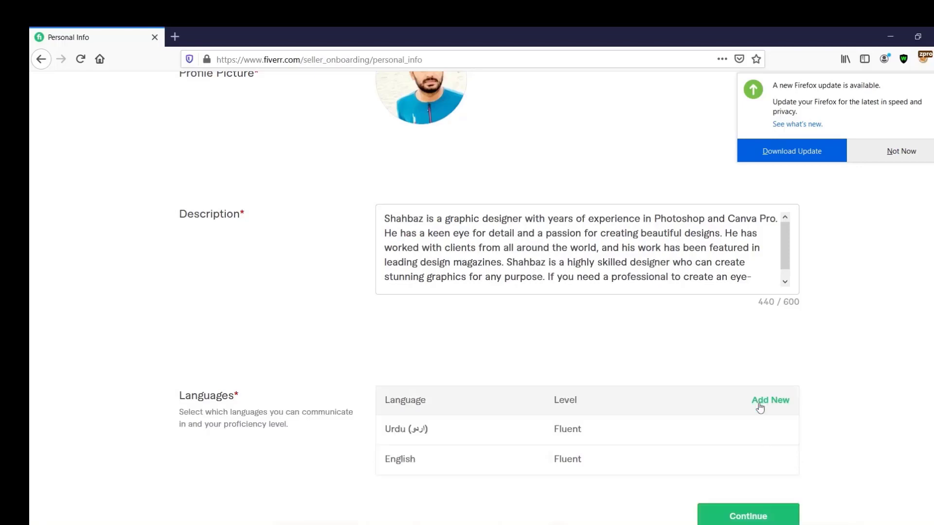
scroll(751, 467, down, 1)
click(749, 479)
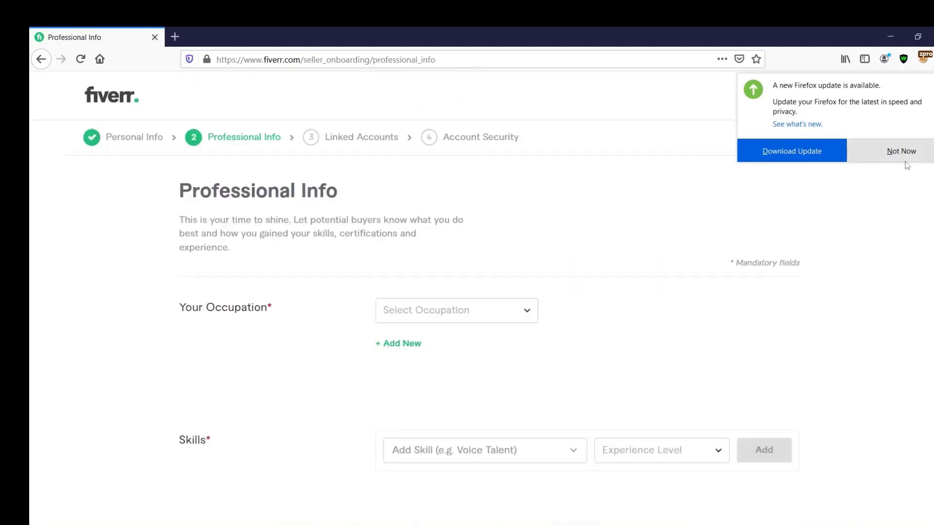
Step: Set the occupation to Graphics & Design
click(903, 155)
click(455, 309)
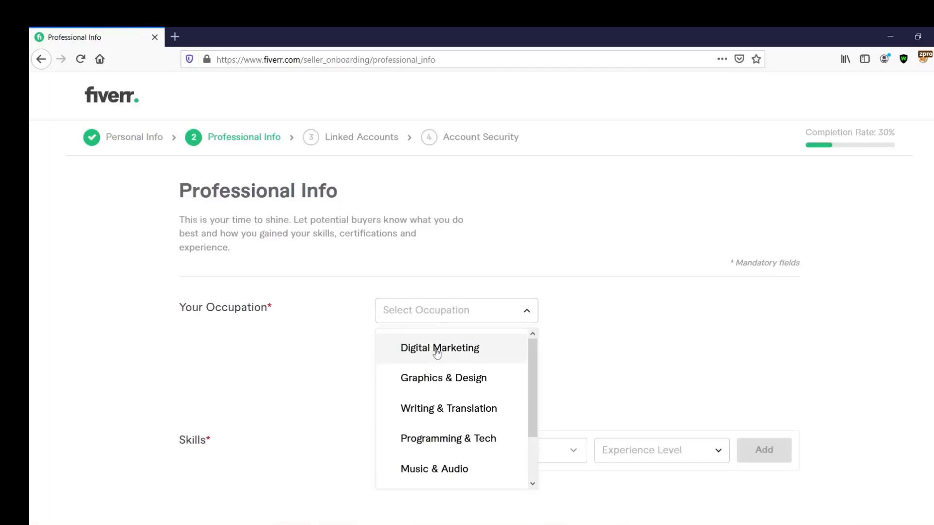
click(443, 377)
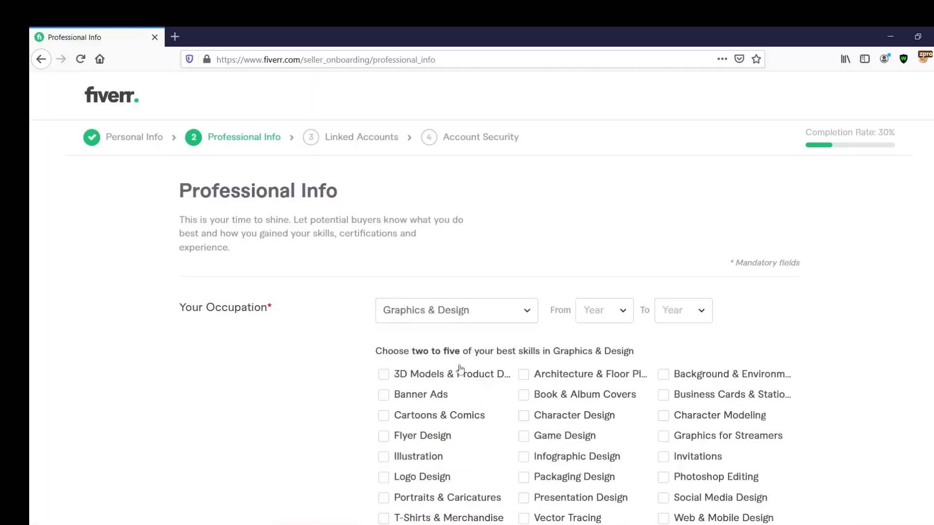
Step: Set the occupation years from 2017 to 2021
click(622, 311)
scroll(617, 389, down, 1)
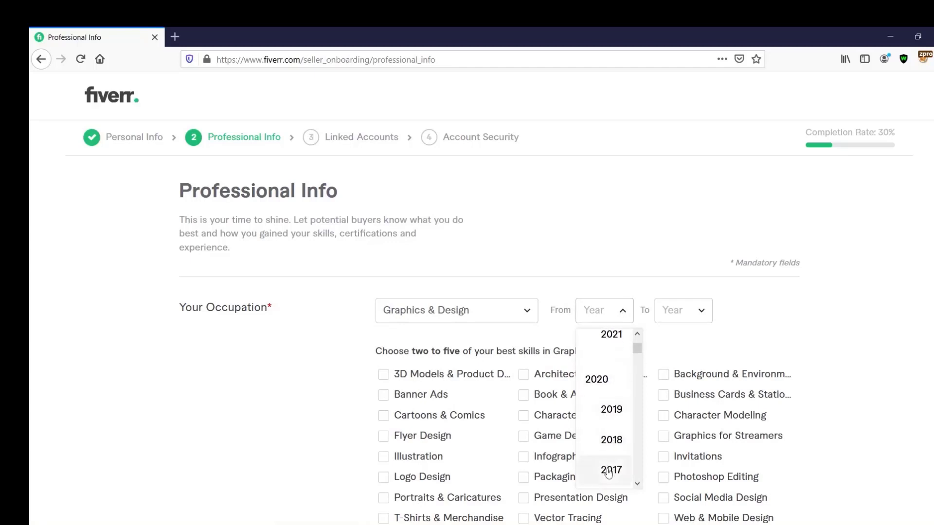
click(609, 472)
click(661, 319)
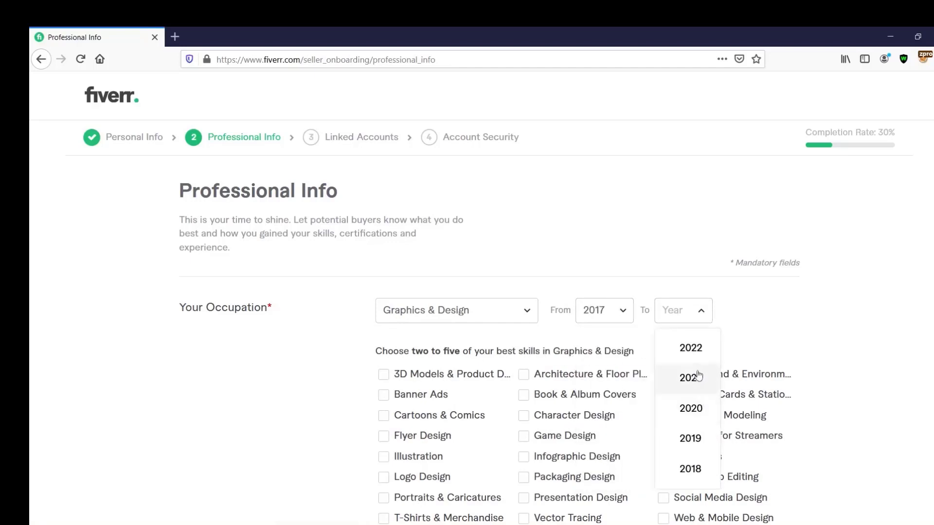
click(702, 354)
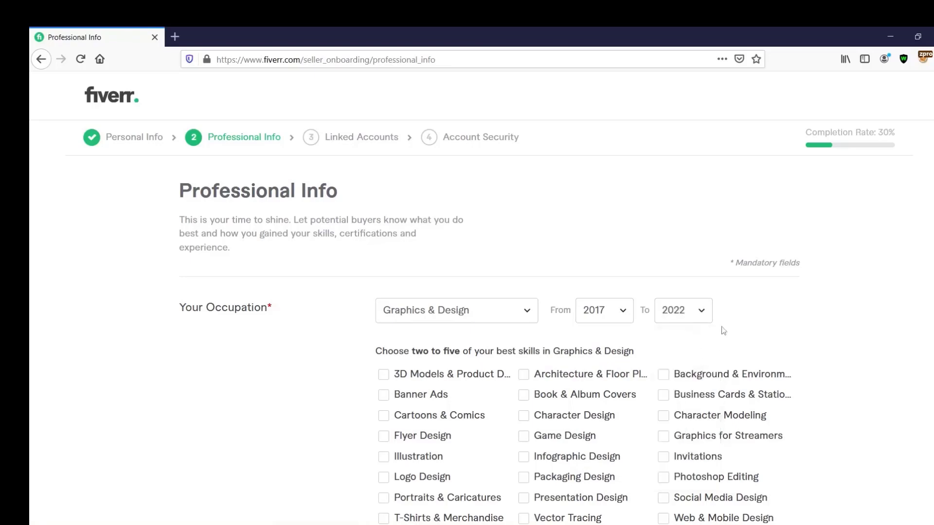
click(695, 314)
click(697, 389)
scroll(467, 292, down, 3)
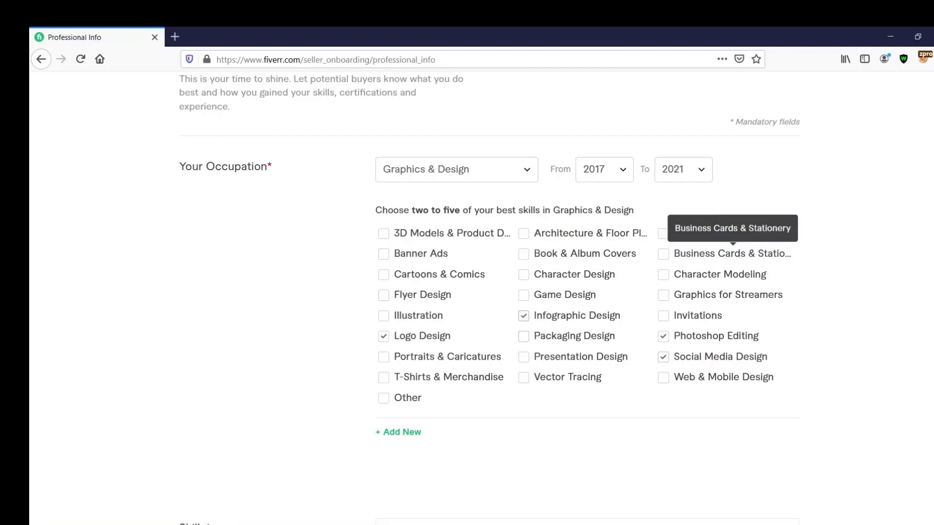
scroll(521, 291, down, 5)
Step: Add Canva design as a skill at Expert level
click(521, 290)
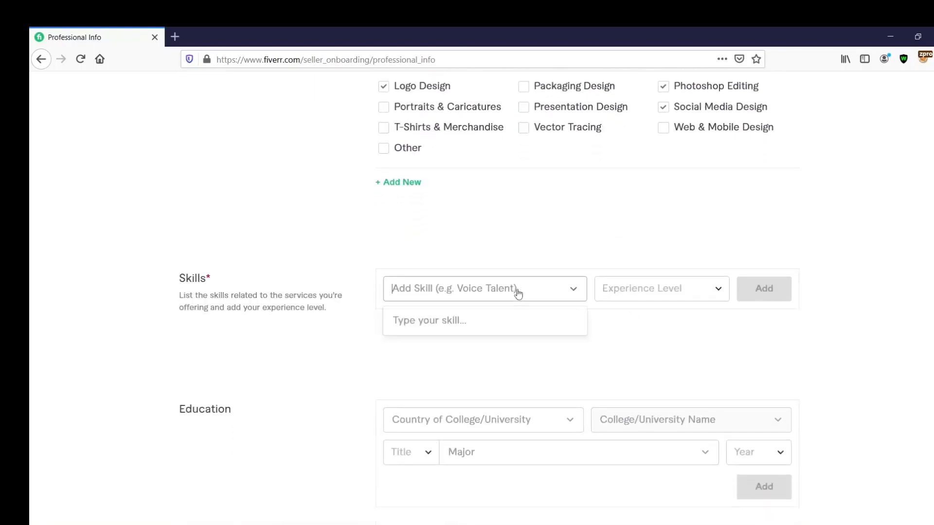
text(canva)
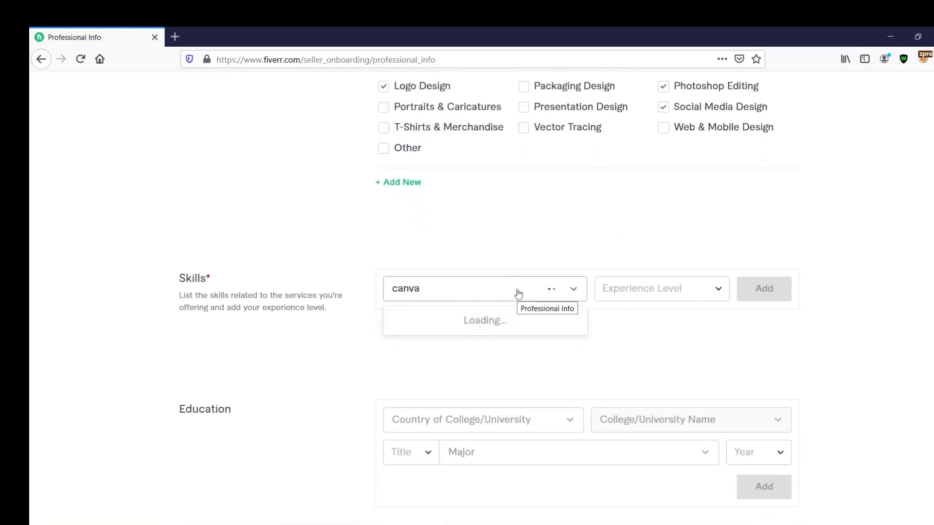
click(494, 348)
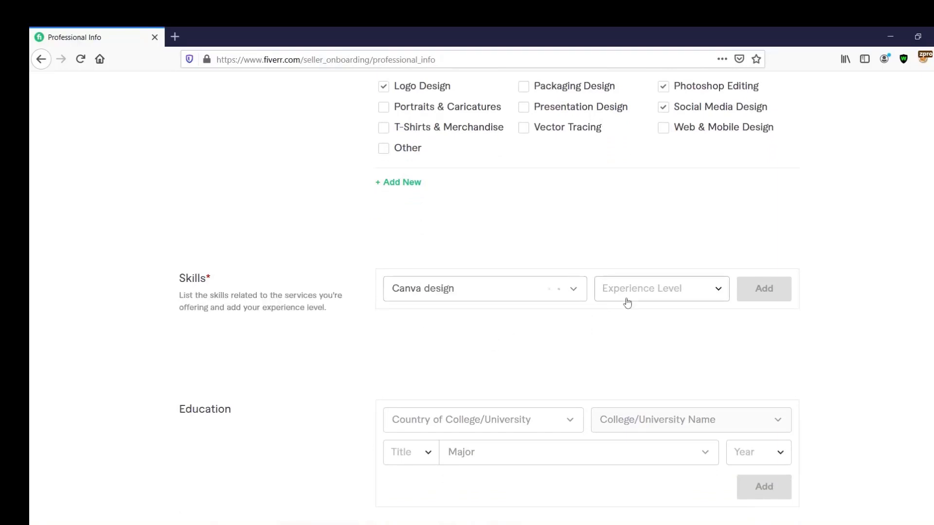
click(627, 298)
click(650, 385)
click(753, 295)
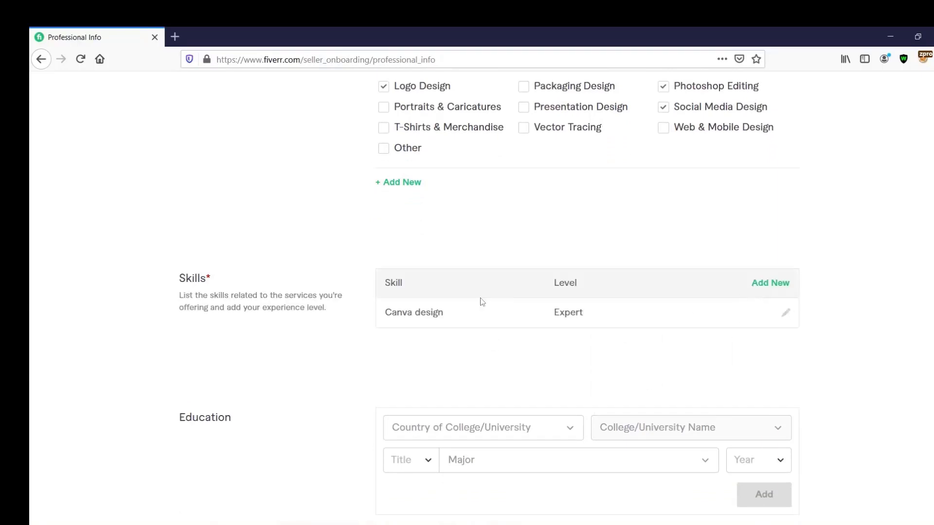
Step: Add Adobe Photoshop as a skill at Intermediate level
click(761, 285)
click(426, 291)
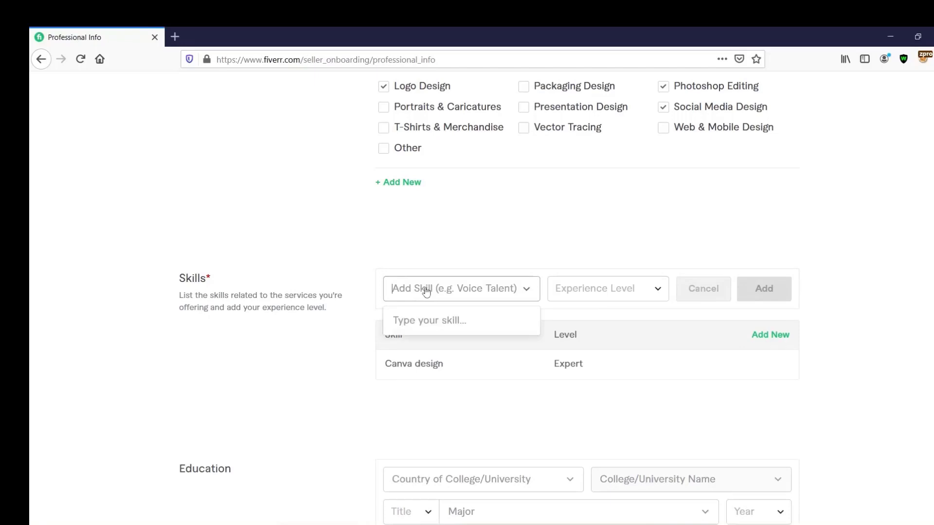
text(photo)
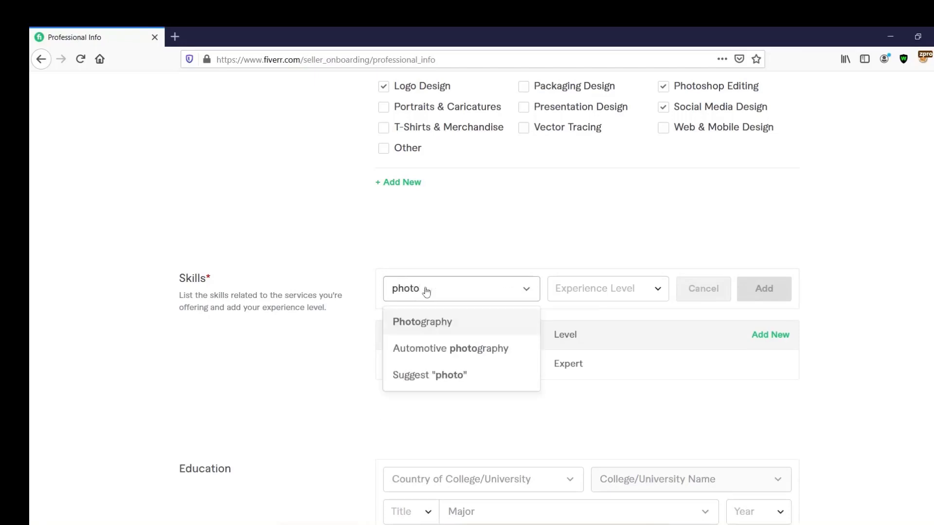
text(shop)
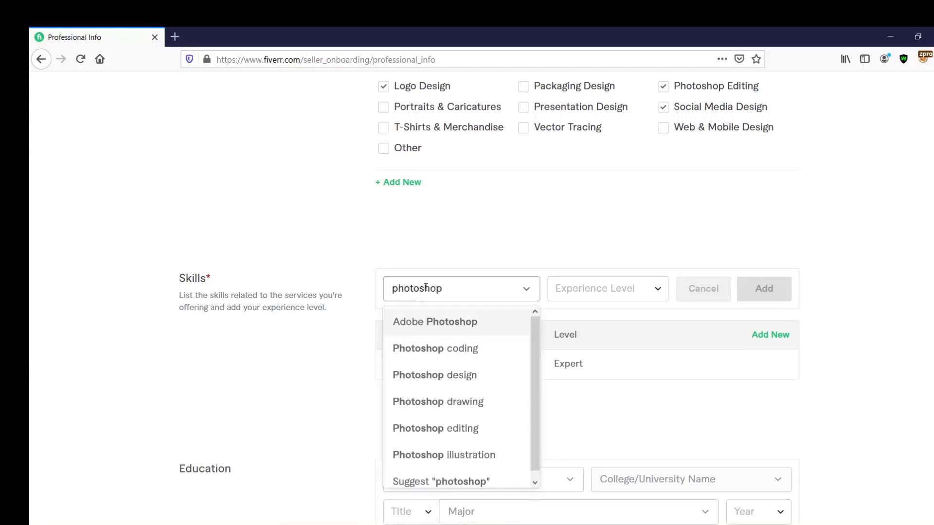
key(Return)
click(584, 291)
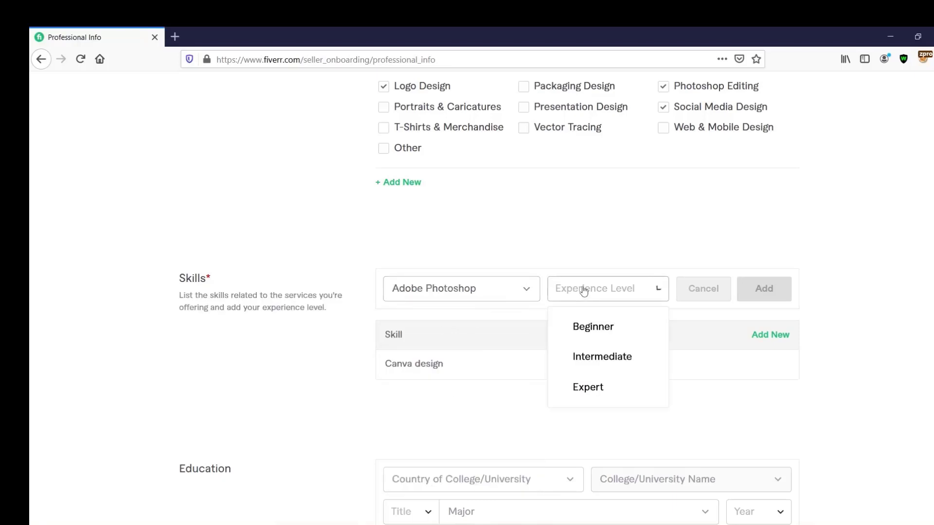
click(602, 364)
click(745, 291)
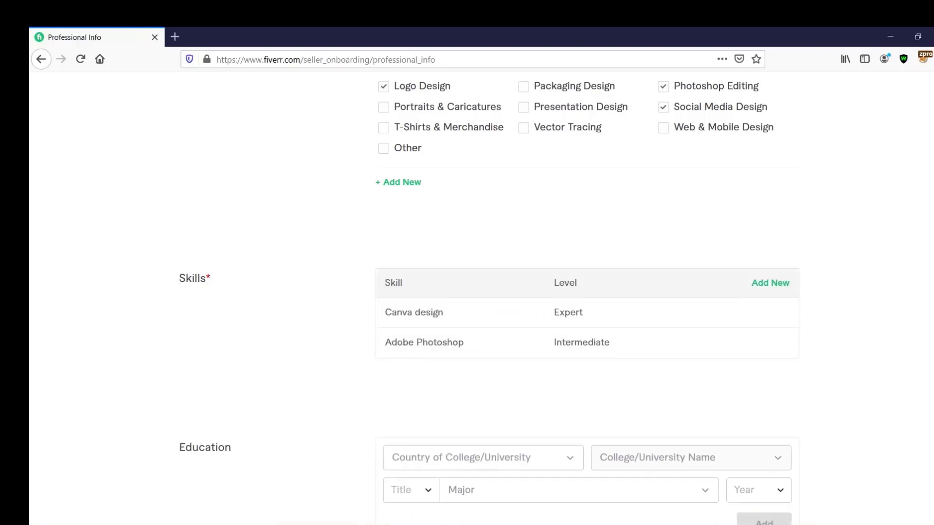
scroll(481, 242, down, 4)
Step: Set the education country to Pakistan and college to National University of Sciences and Technology (NUST)
click(452, 233)
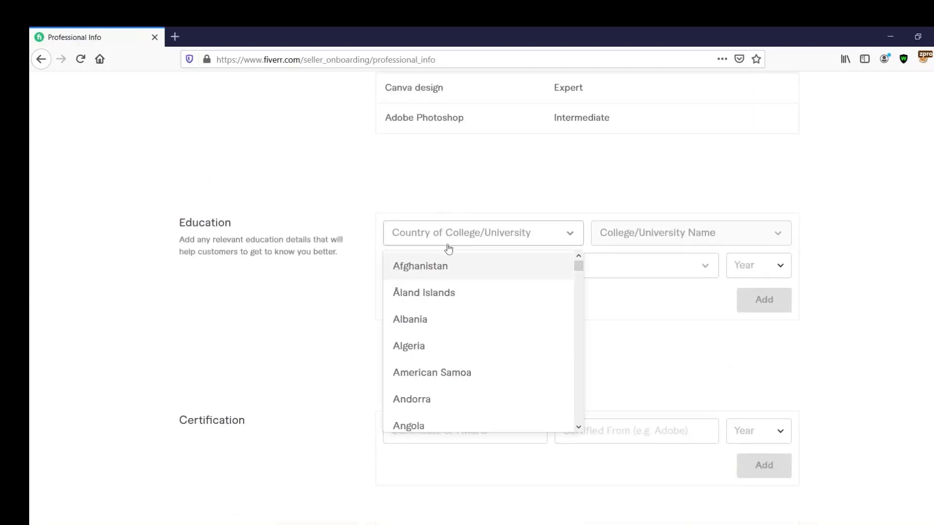
text(paki)
key(Return)
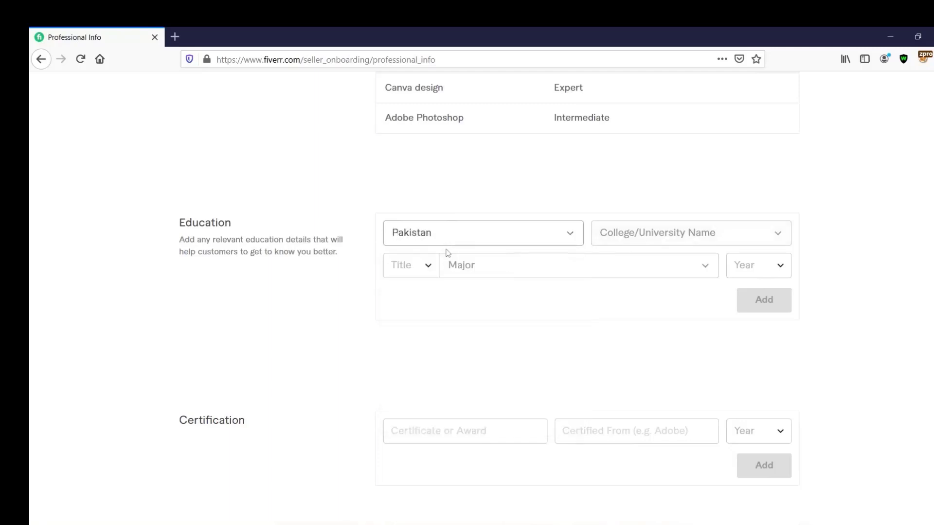
click(675, 237)
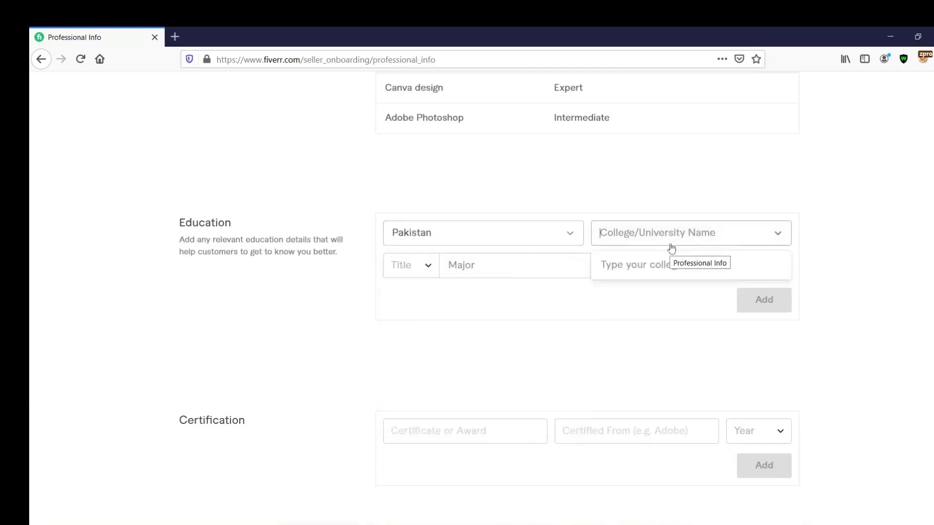
text(nationa)
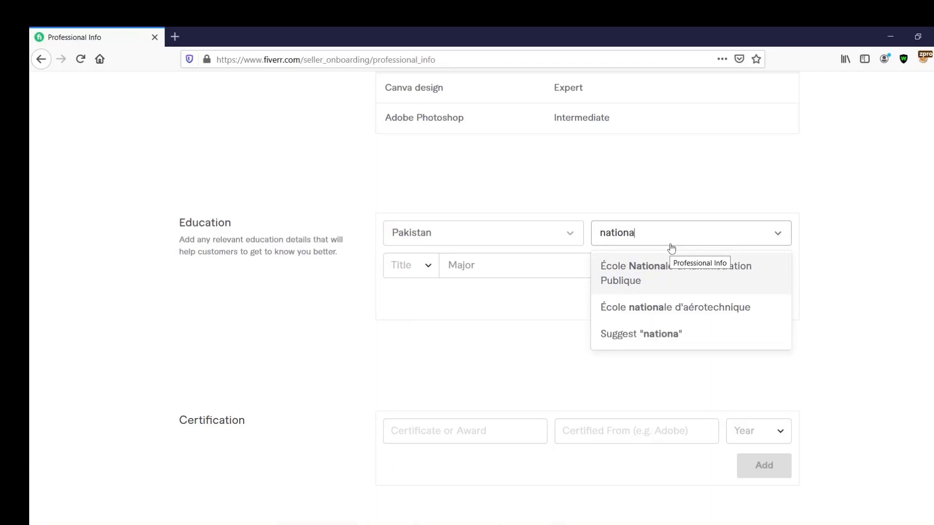
text(l univers)
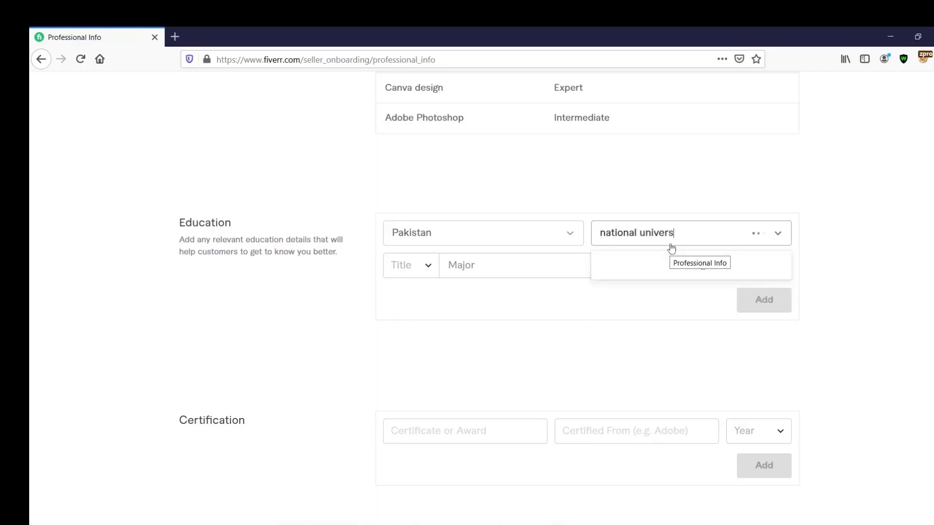
text(ity of science)
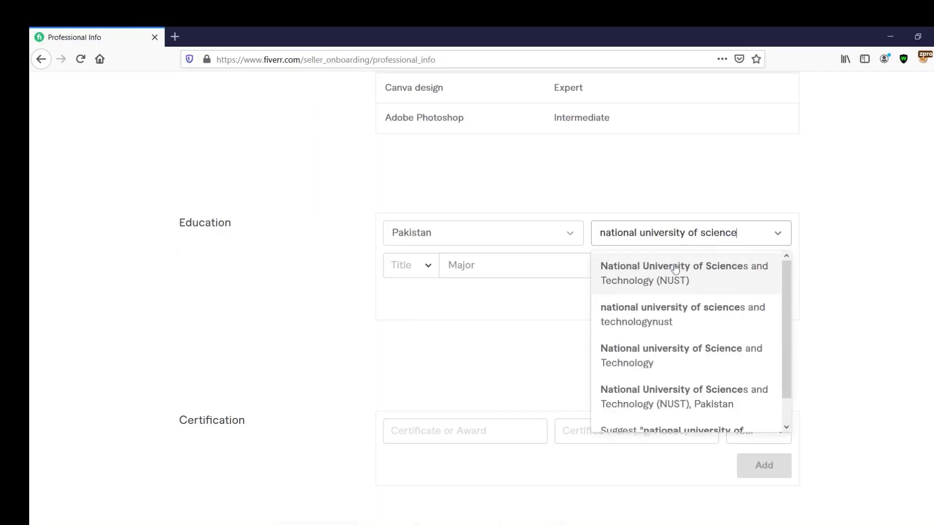
click(675, 268)
Step: Set the degree to B.Sc. in Computer Science, graduating 2020
click(414, 267)
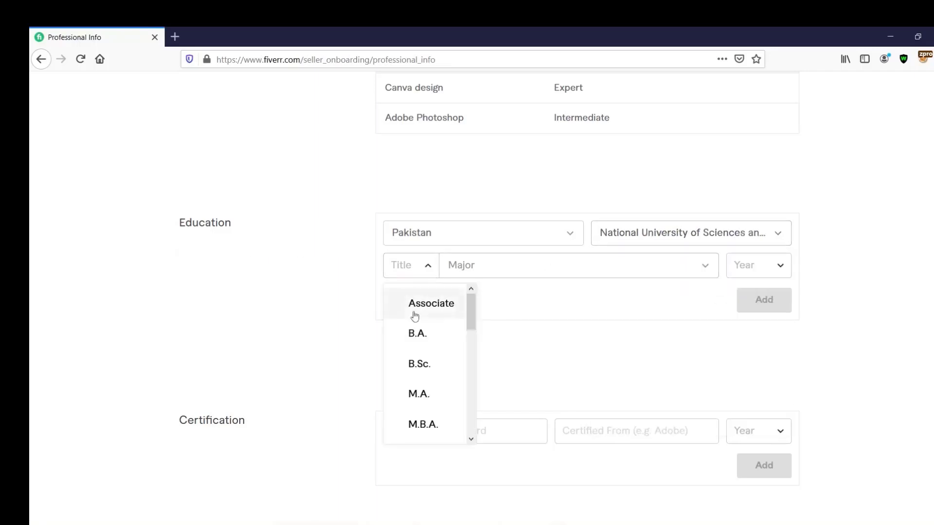
click(421, 365)
click(493, 269)
text(C)
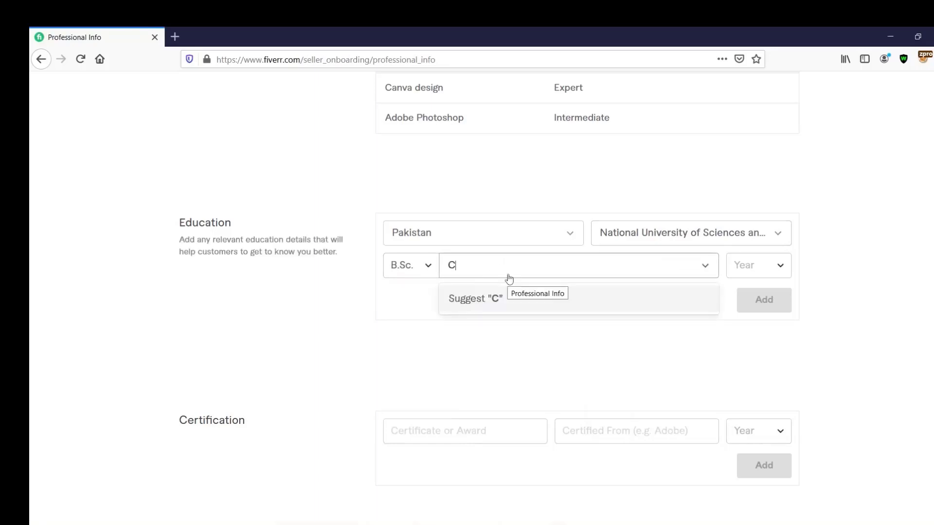
text(omputer Science)
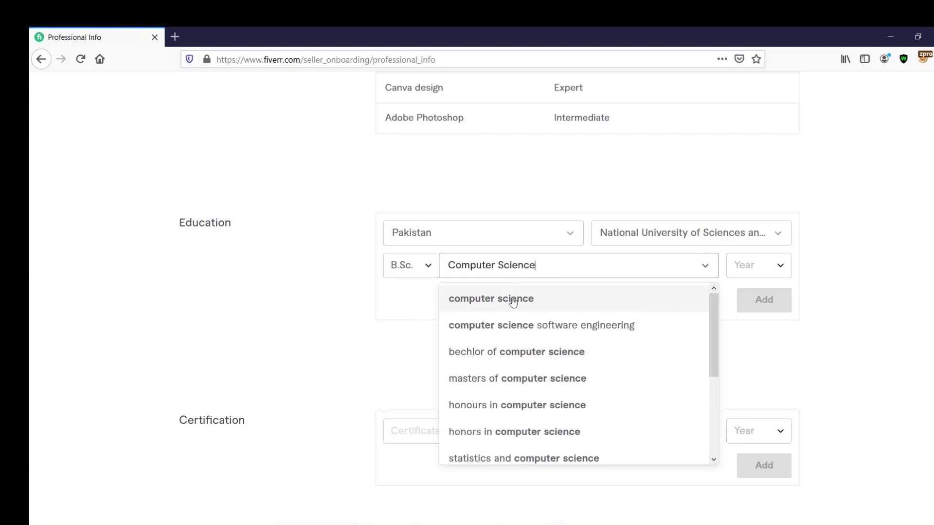
click(511, 302)
click(766, 265)
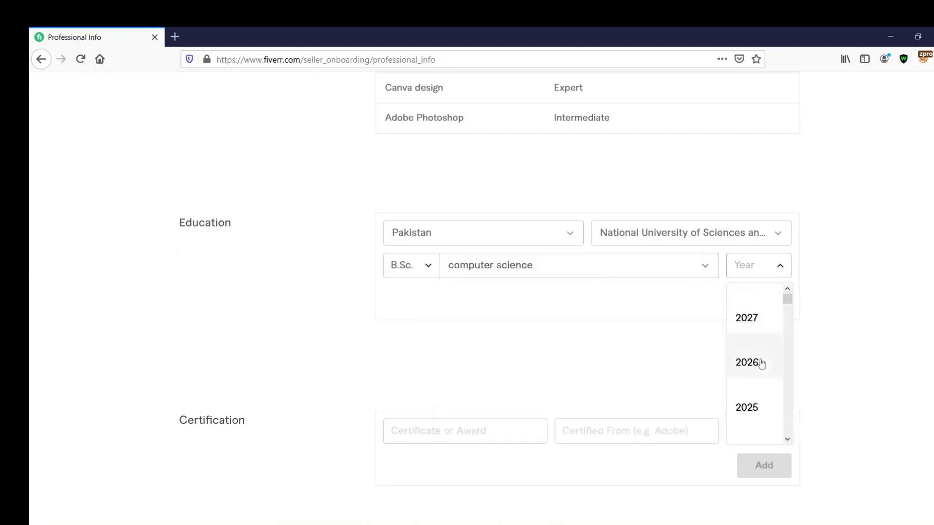
scroll(761, 365, down, 2)
scroll(762, 389, down, 2)
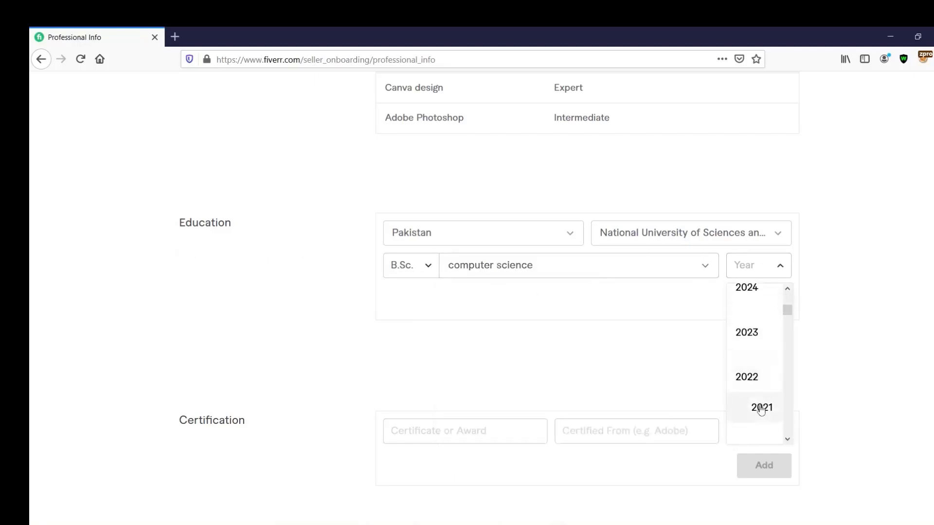
click(761, 413)
scroll(900, 291, down, 3)
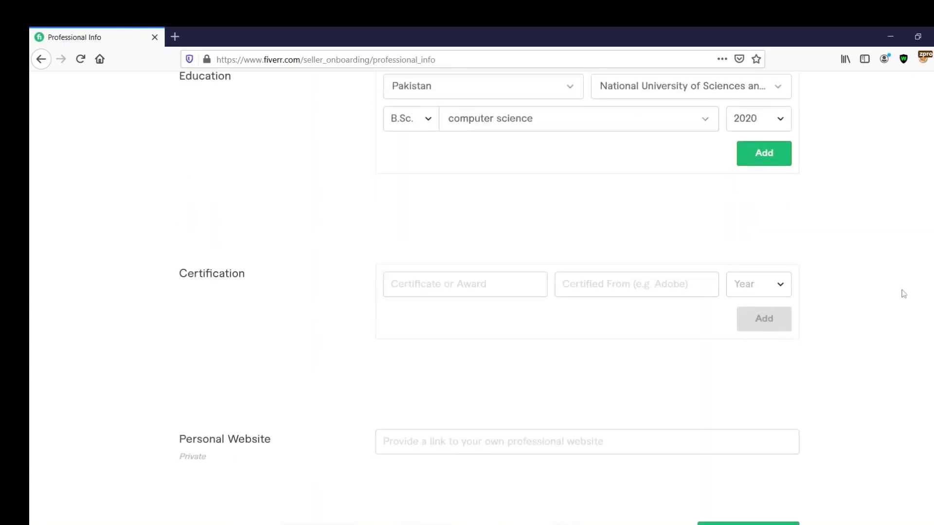
Step: Save the education entry, enter a personal website URL, and continue to Linked Accounts
click(771, 161)
click(435, 386)
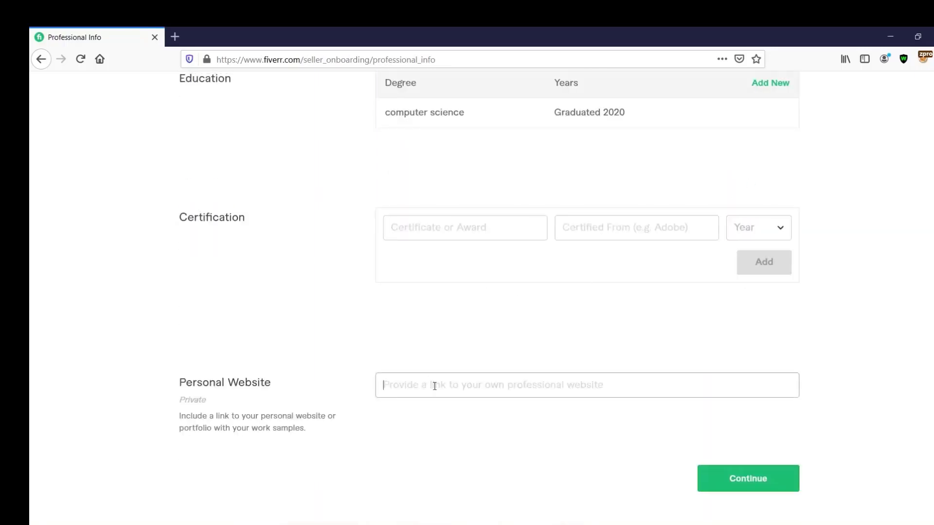
text(https://boostseometrics.com)
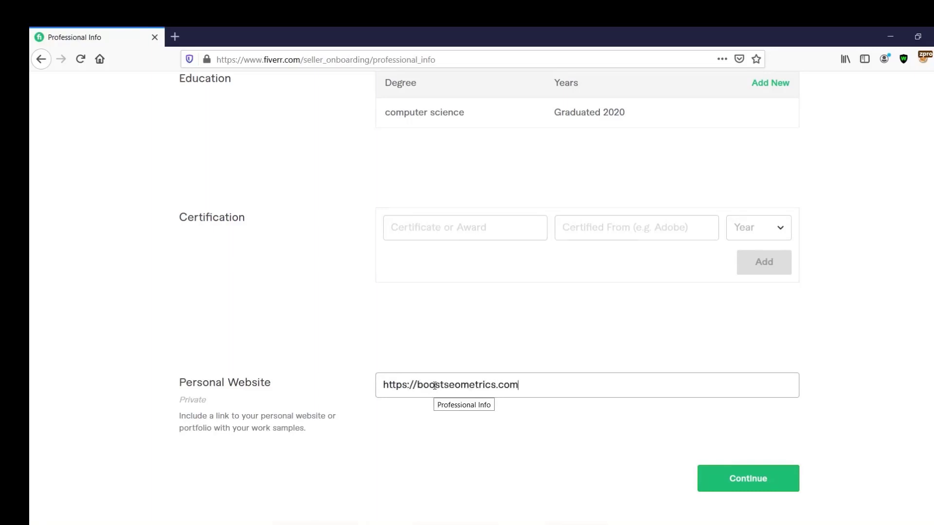
click(770, 482)
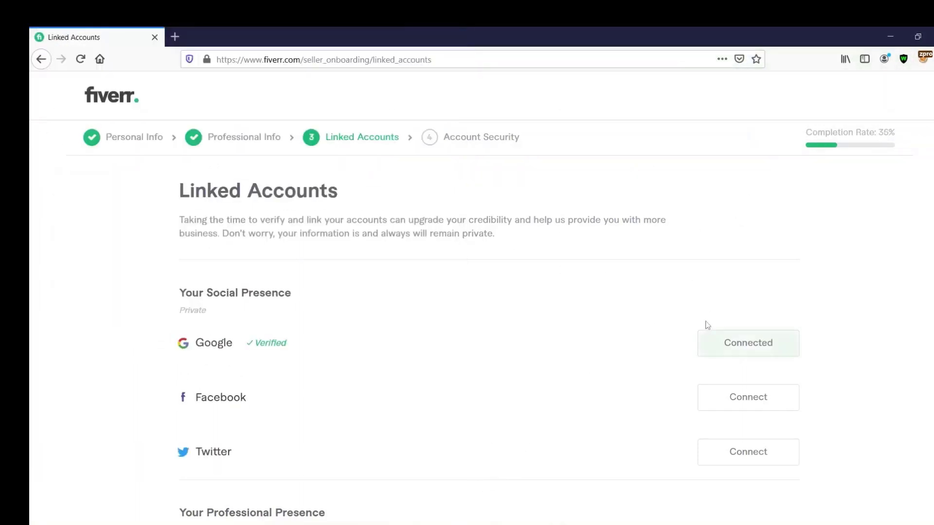
Step: Continue to Account Security and start adding a phone number
scroll(787, 382, down, 4)
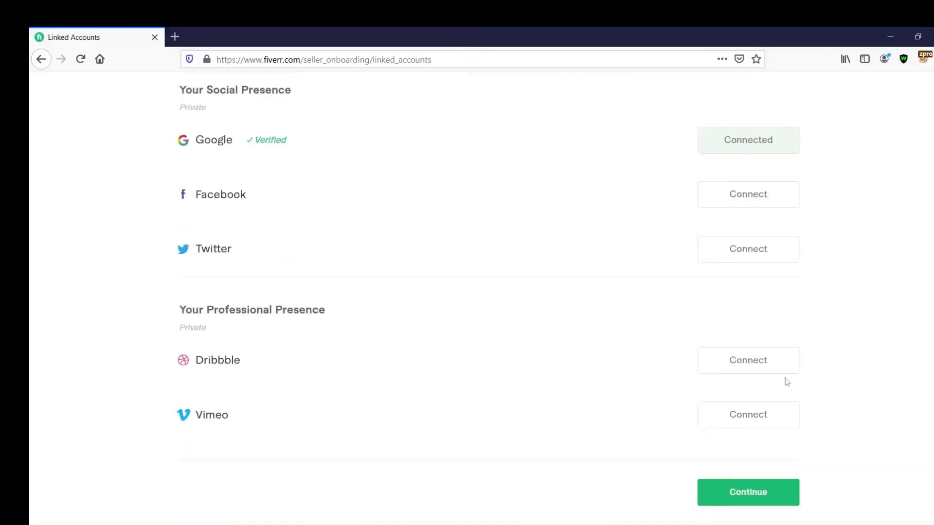
click(753, 495)
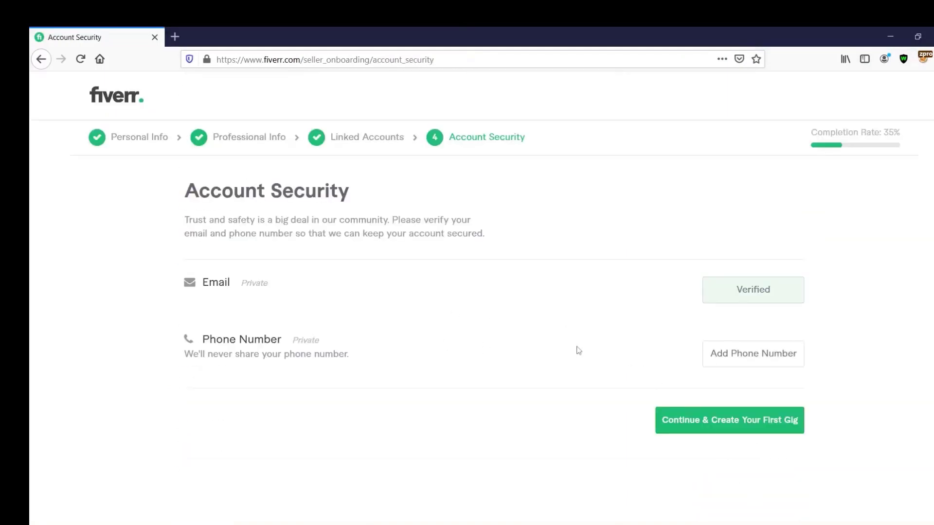
click(710, 351)
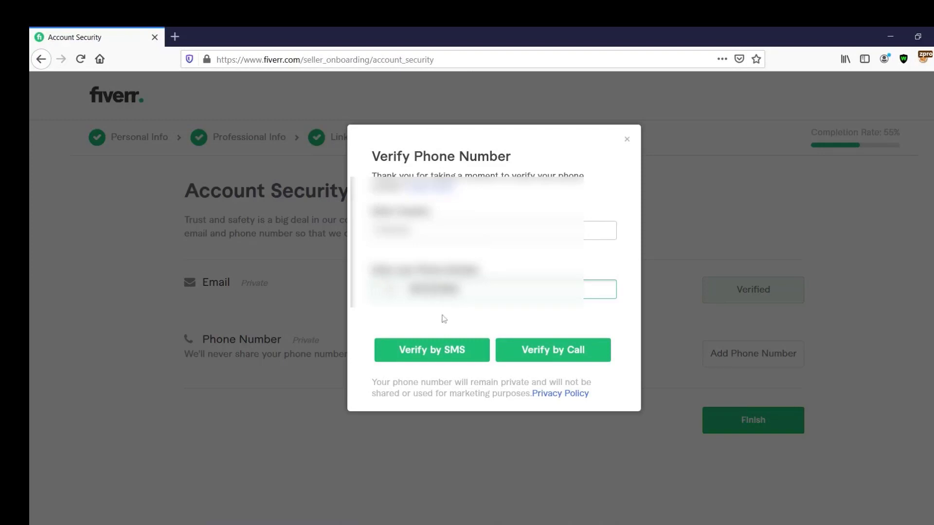
Step: Verify the phone number with the SMS verification code
click(440, 356)
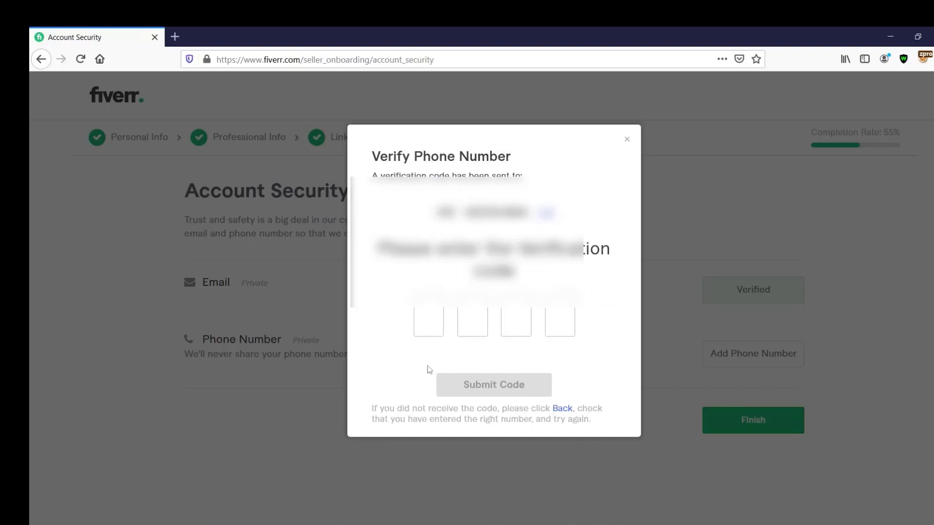
click(433, 319)
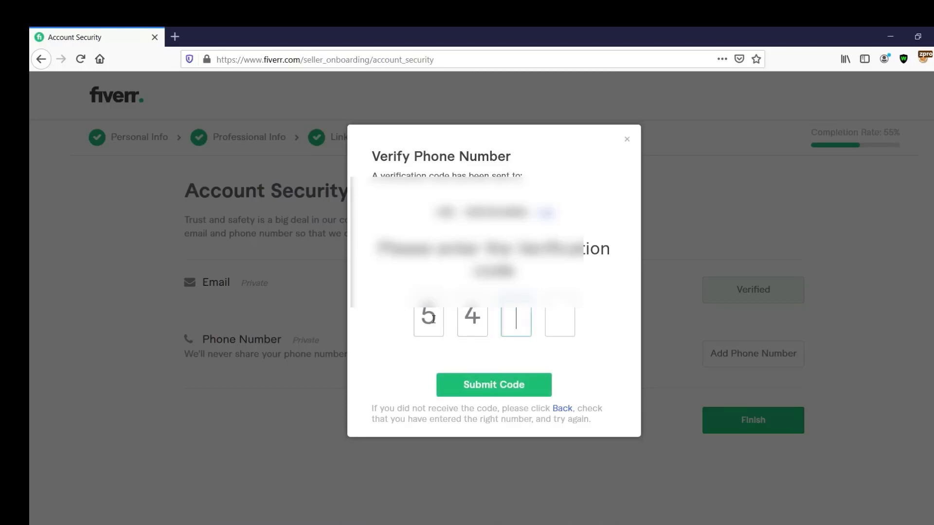
click(490, 390)
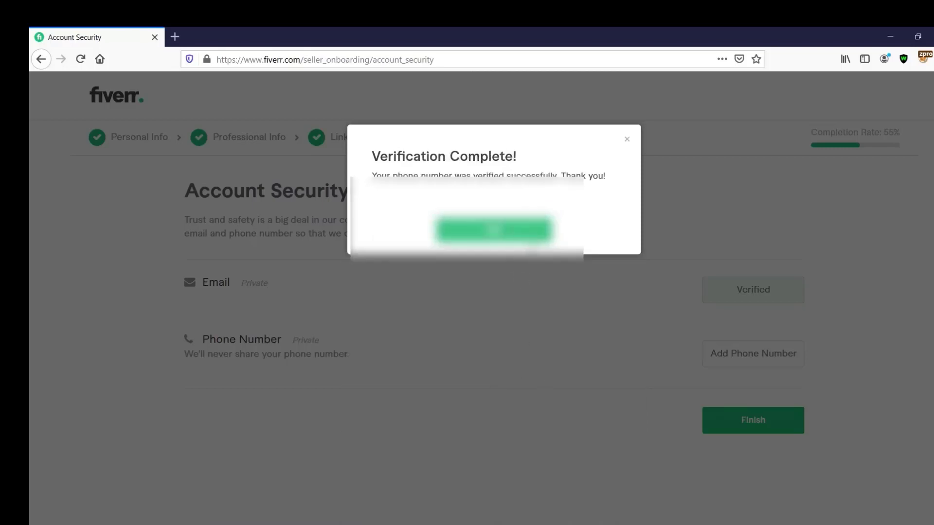
click(494, 230)
click(494, 233)
Step: Choose the school security question, type its answer, and finish
click(487, 267)
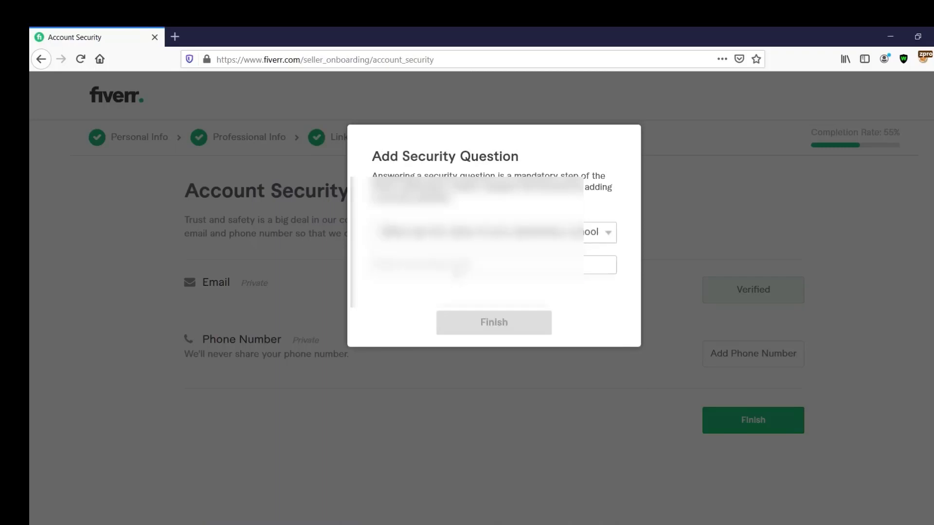
click(459, 266)
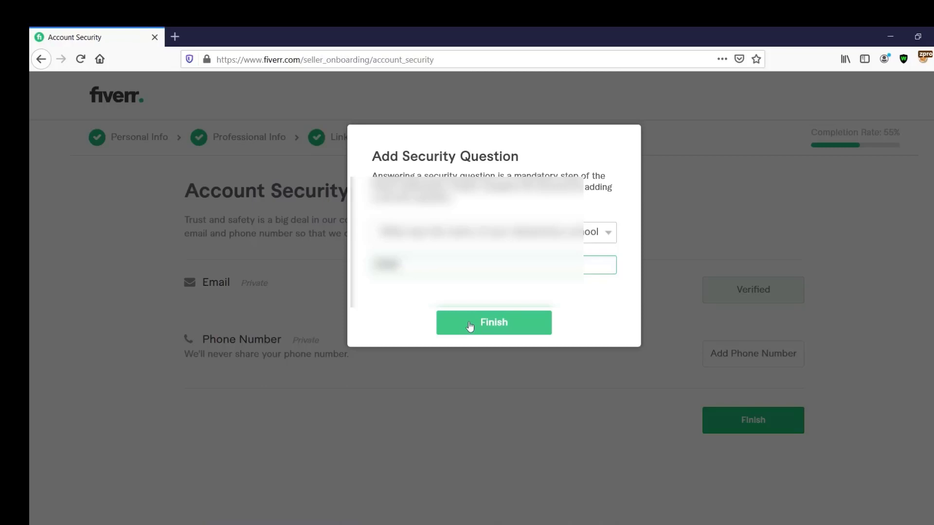
click(469, 325)
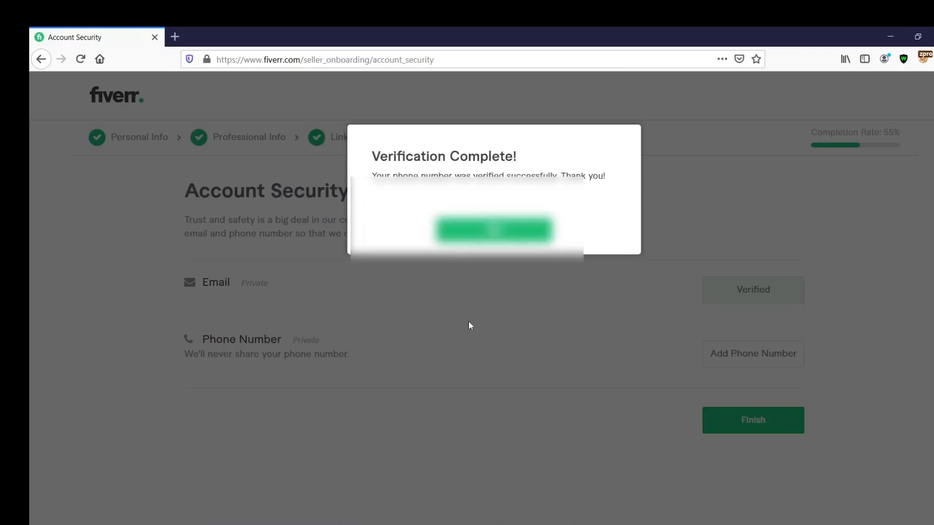
Step: Dismiss the verification confirmation and finish the seller profile setup
click(515, 237)
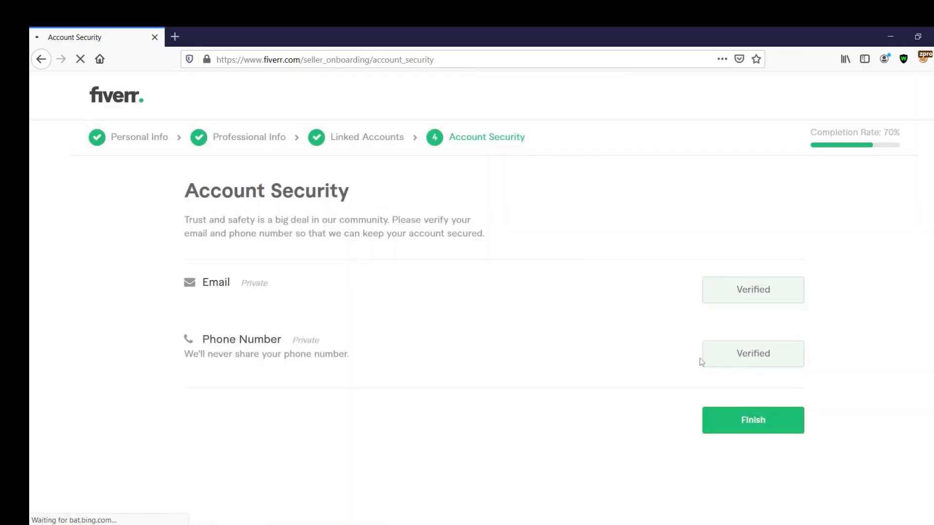
click(728, 419)
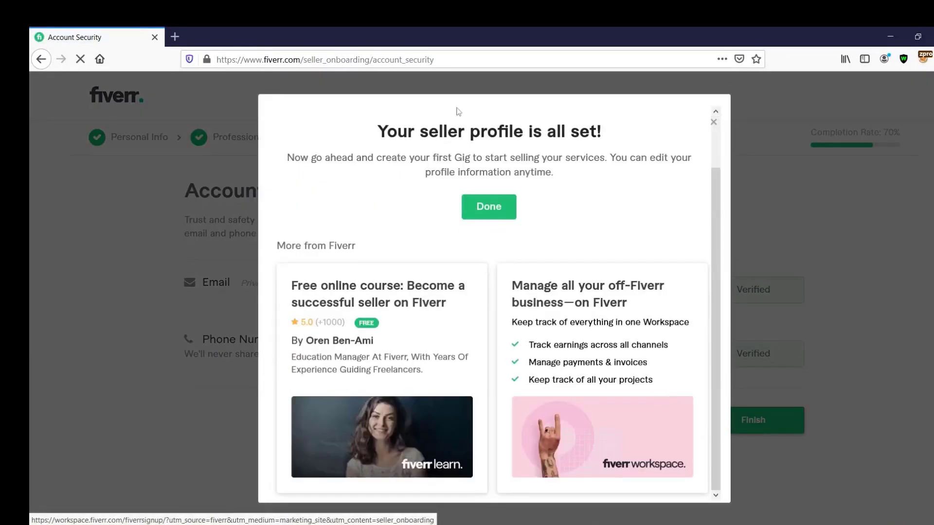
click(491, 208)
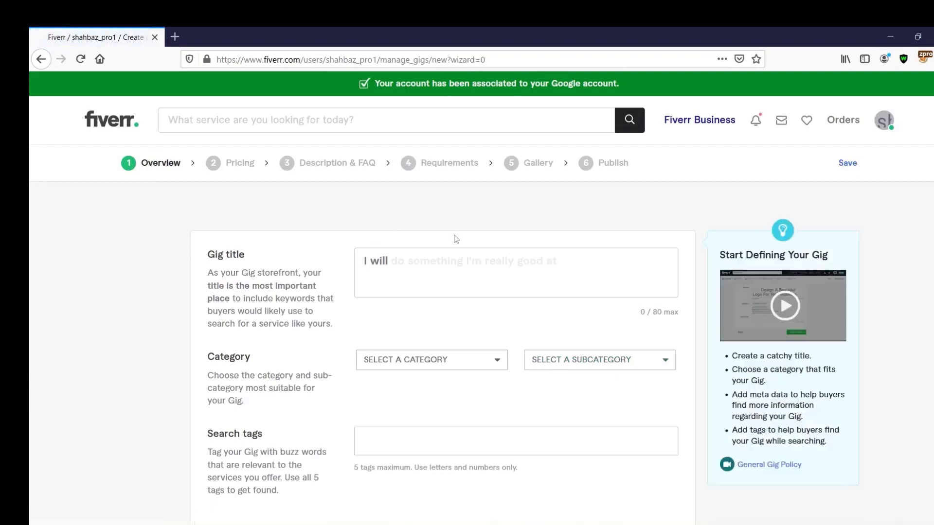
Step: Clear the stray text typed into the new gig's title box
scroll(439, 277, down, 1)
scroll(709, 262, down, 8)
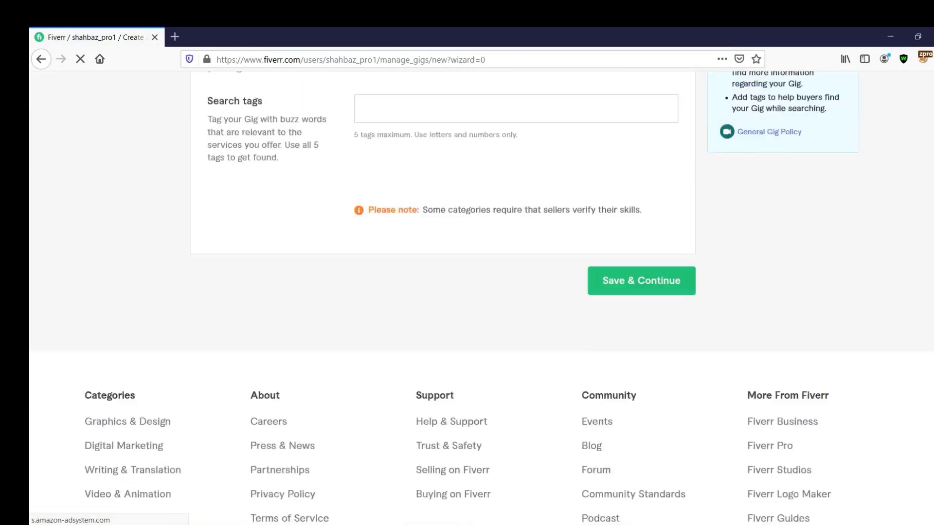
scroll(708, 263, up, 7)
scroll(509, 223, up, 1)
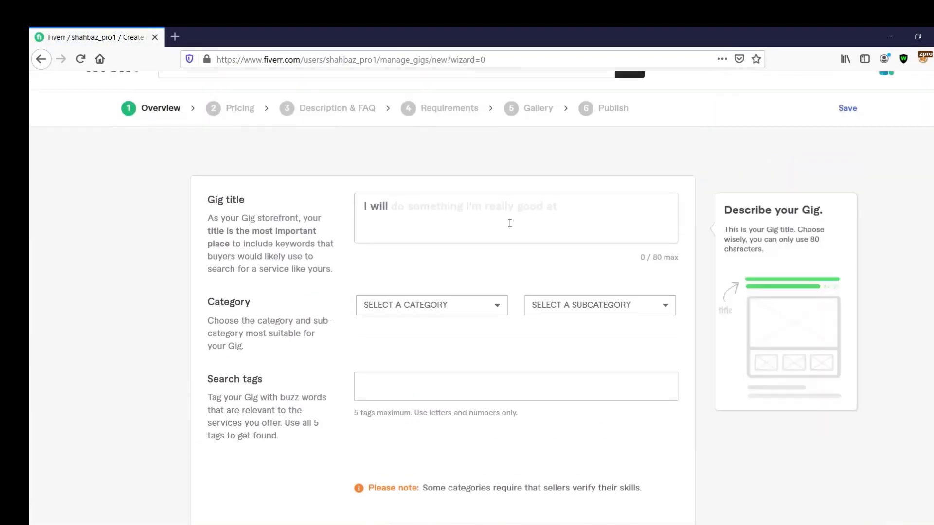
text(Guest)
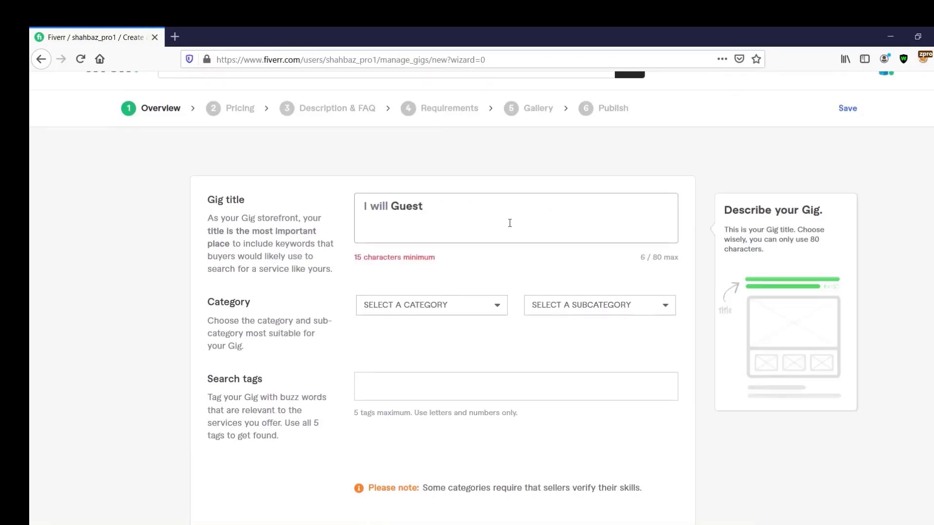
key(ctrl+a)
key(BackSpace)
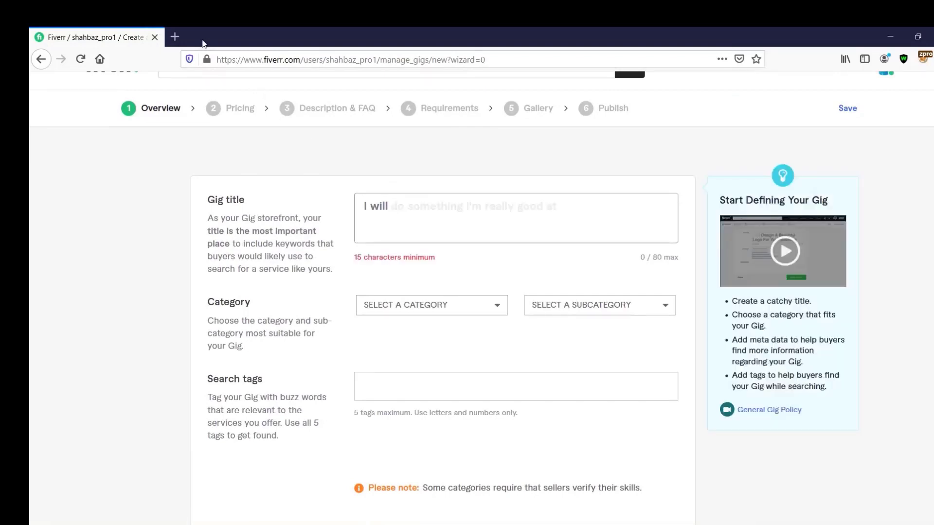
Step: In a new tab on fiverr.com, search 'Remove Background' and browse the results
click(181, 38)
text(f)
key(Return)
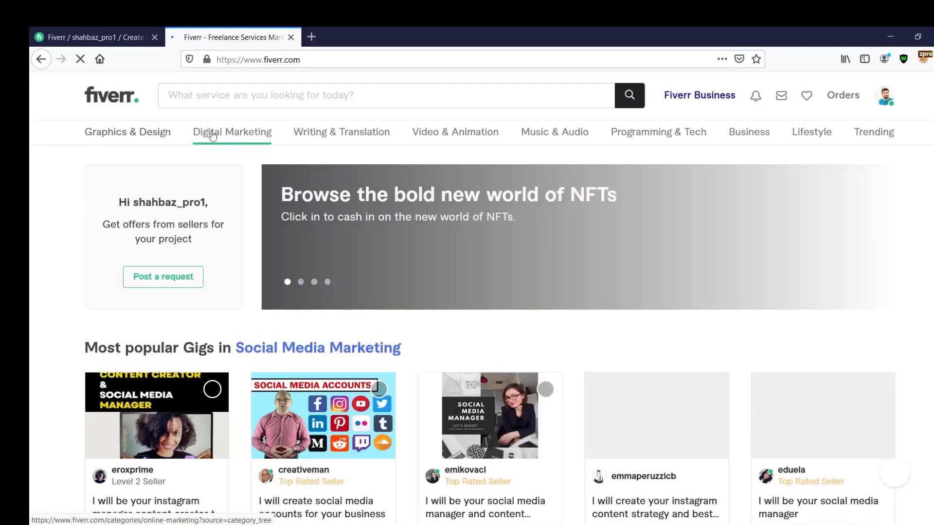
click(248, 90)
text(Remove)
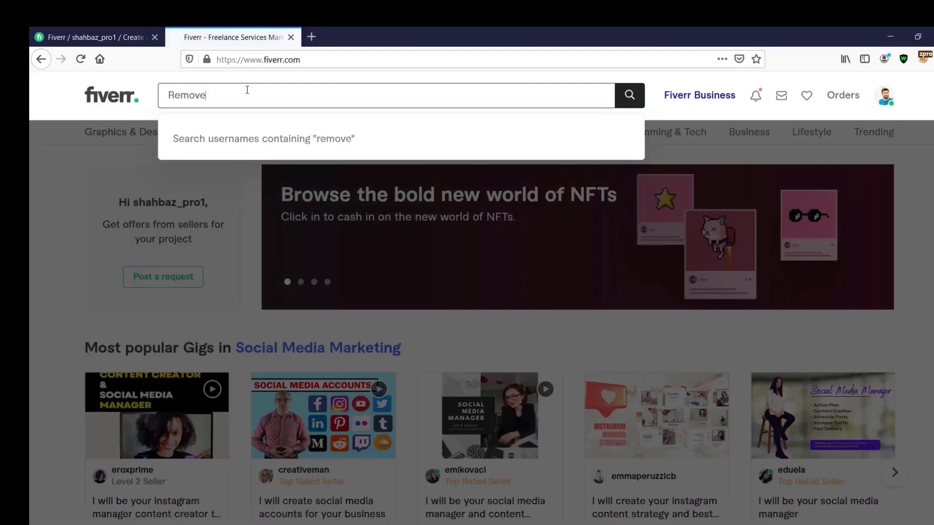
text( Background)
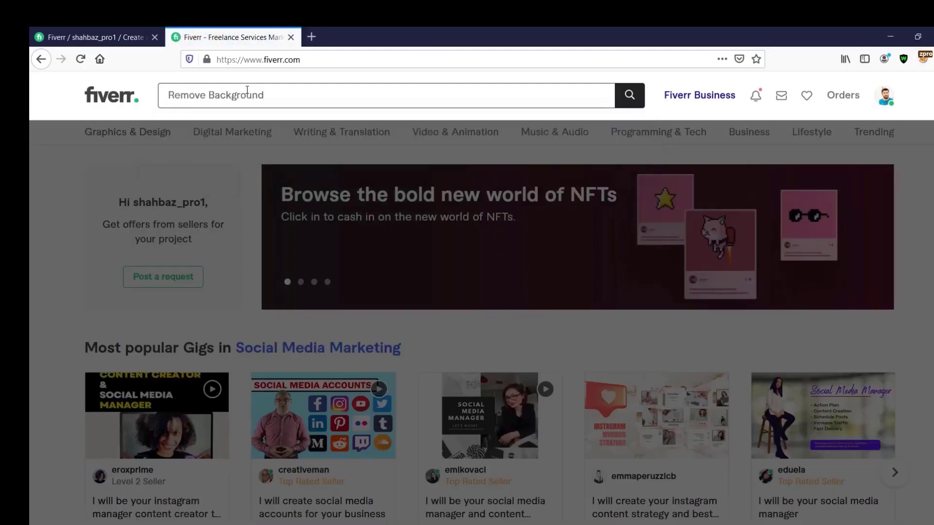
key(Return)
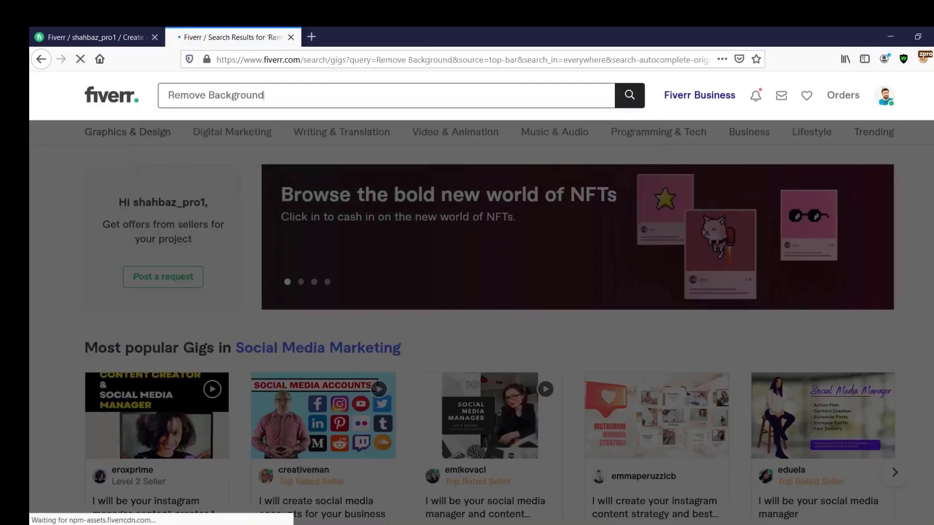
scroll(419, 317, down, 2)
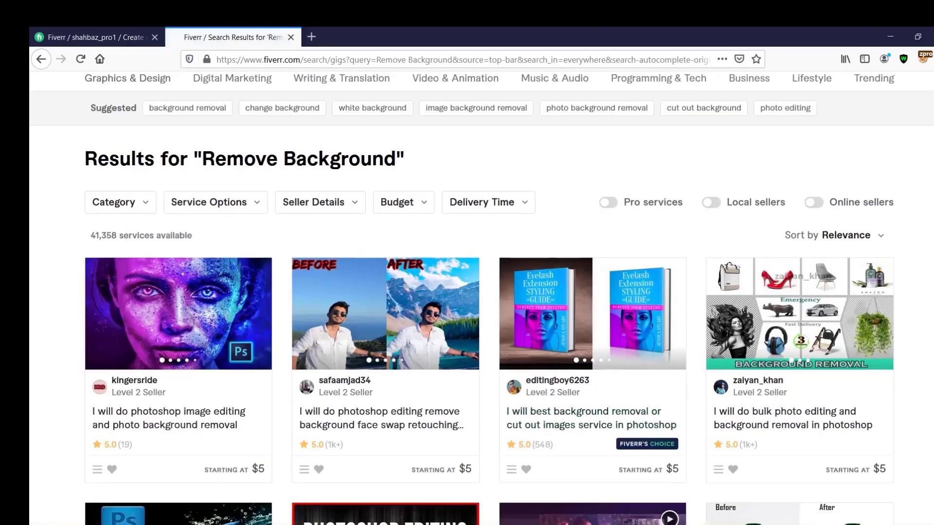
scroll(827, 256, down, 8)
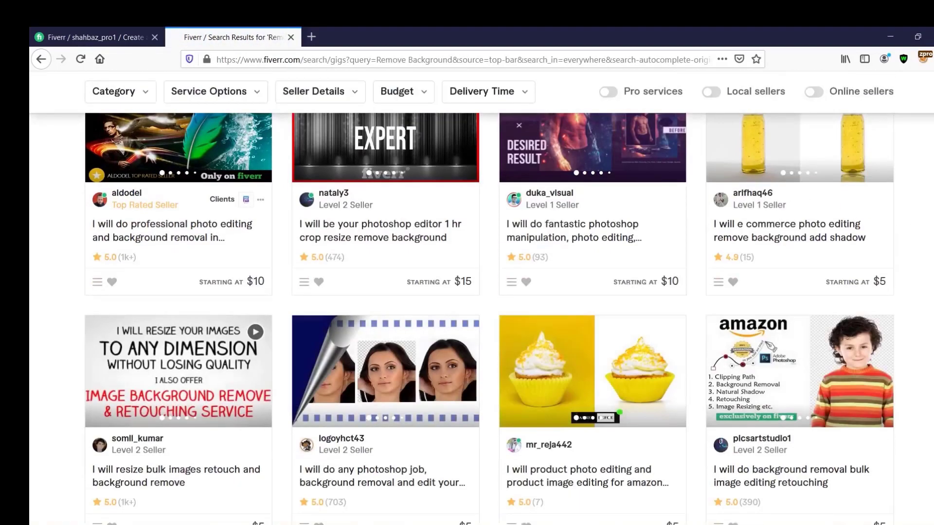
scroll(827, 273, down, 15)
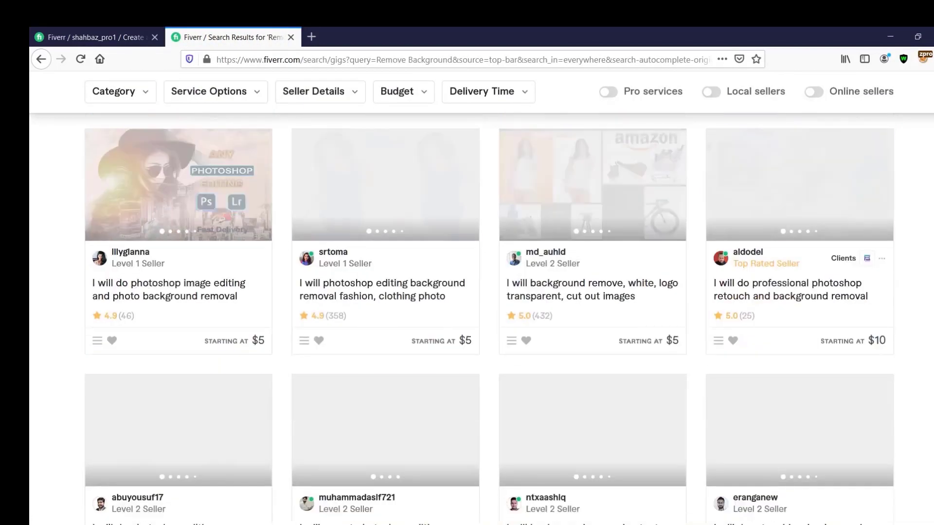
Step: Open a background removal gig and a product photo editing gig in new tabs
middle_click(784, 305)
scroll(784, 305, up, 5)
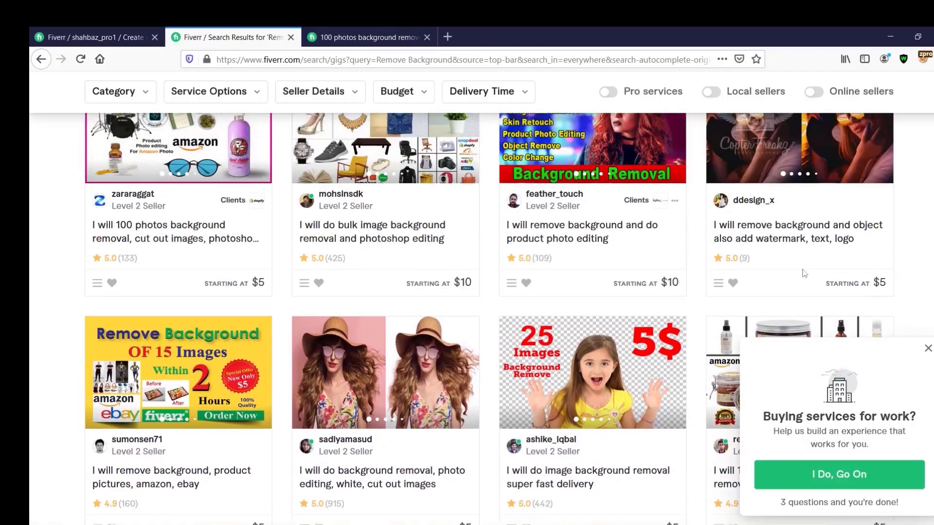
scroll(818, 279, up, 1)
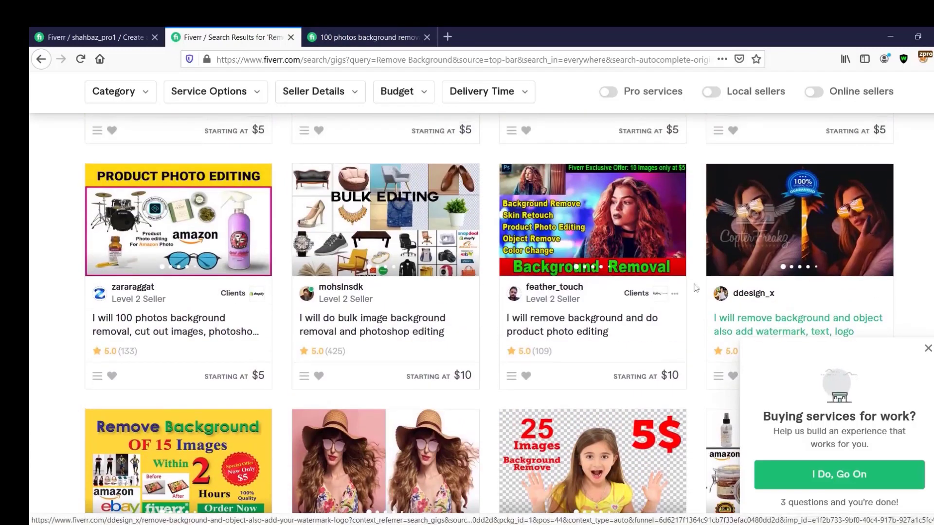
middle_click(156, 223)
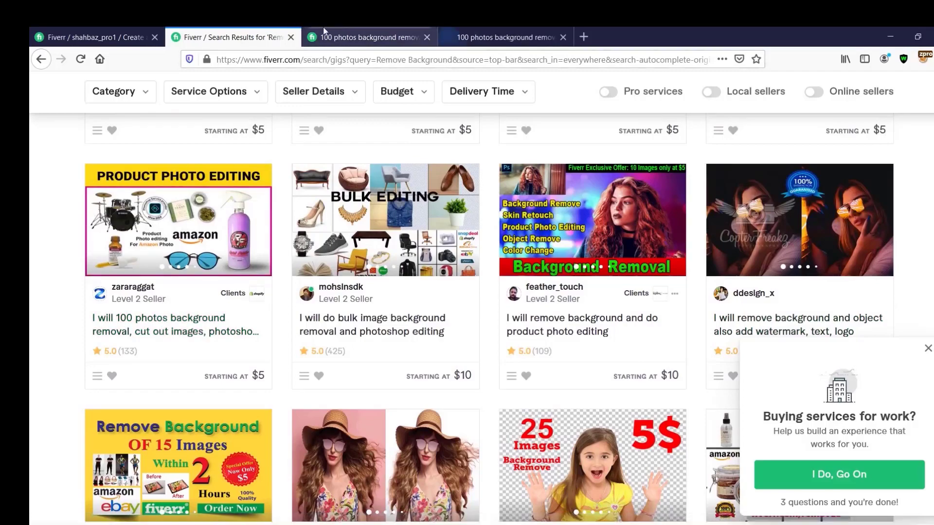
Step: Compare the 100 photos background removal gig with the product photo editing gig
click(396, 46)
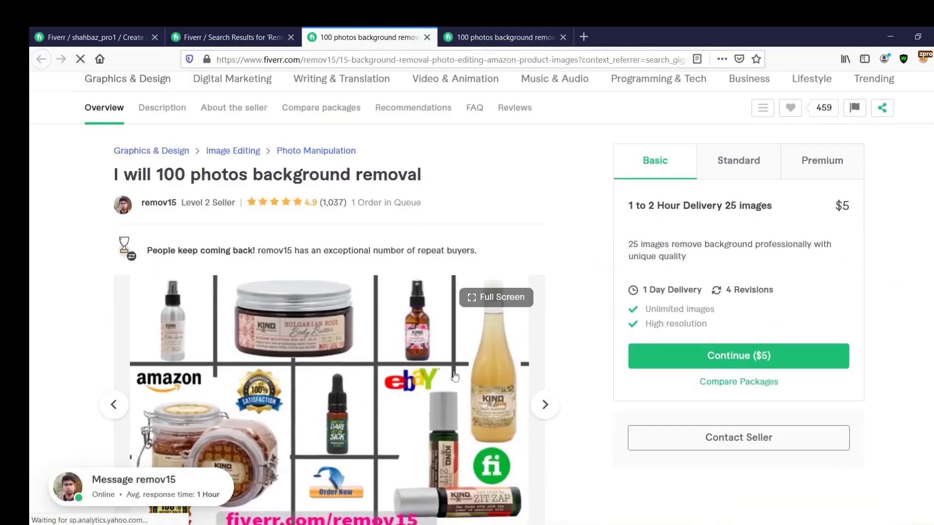
scroll(455, 406, down, 3)
scroll(387, 336, up, 1)
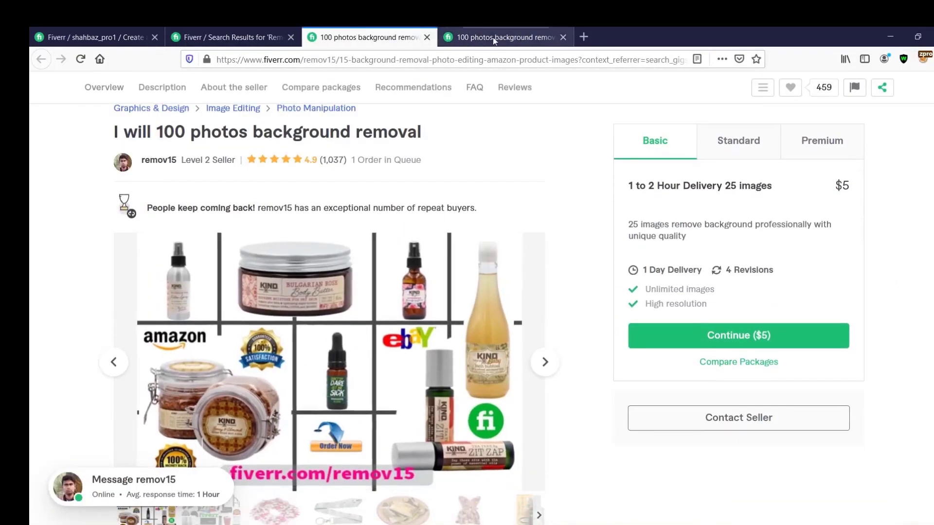
click(491, 37)
scroll(245, 335, down, 3)
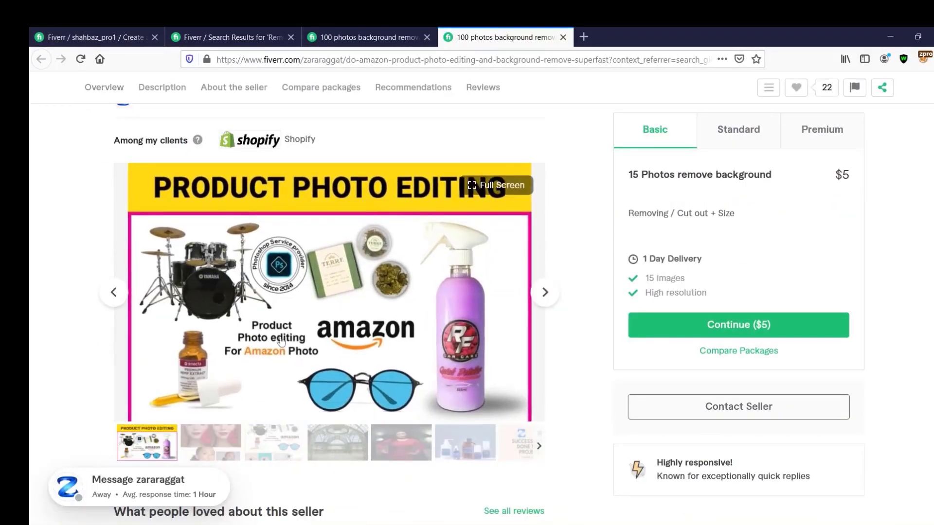
Step: Recheck the 100 photos background removal gig, then return to the new gig form
click(129, 34)
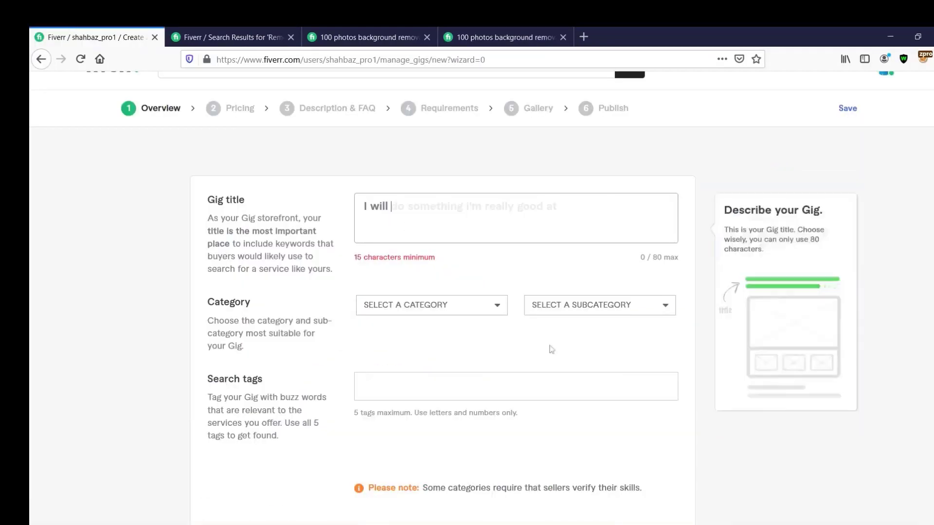
click(450, 34)
click(418, 37)
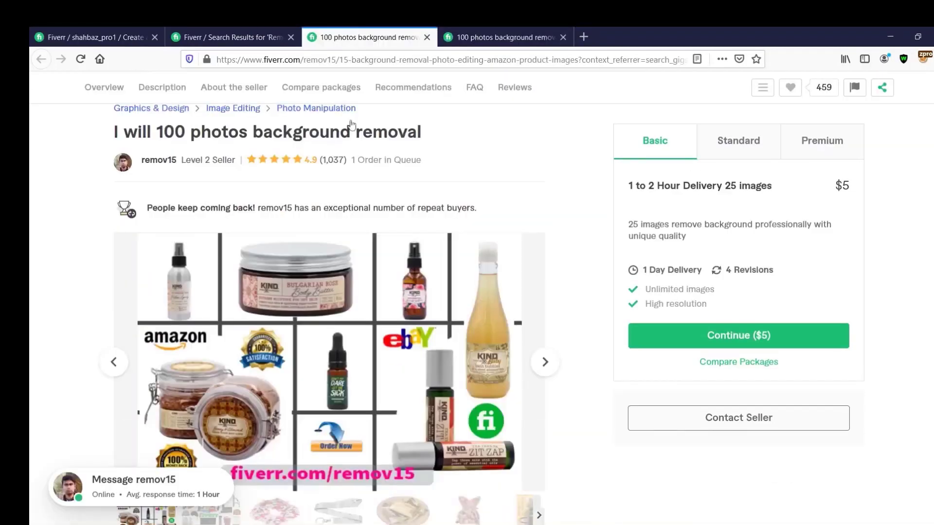
scroll(491, 272, down, 2)
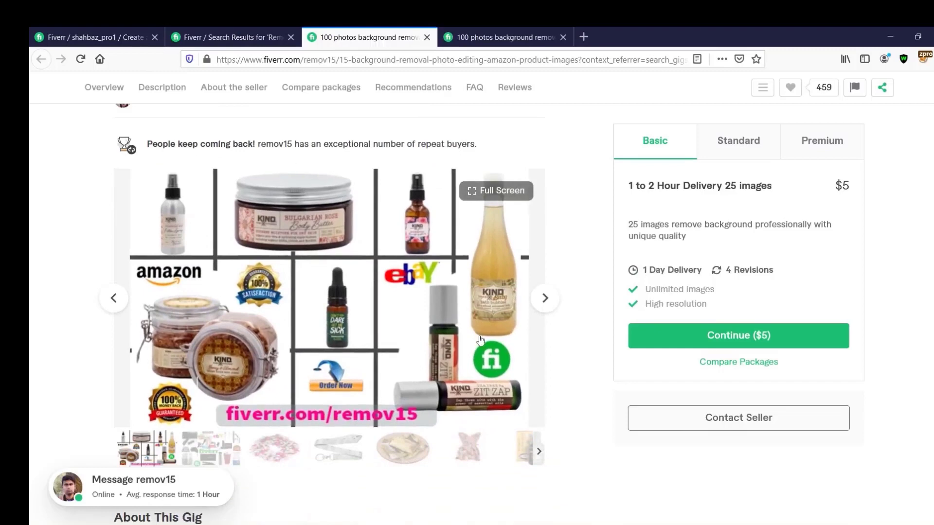
scroll(191, 159, up, 2)
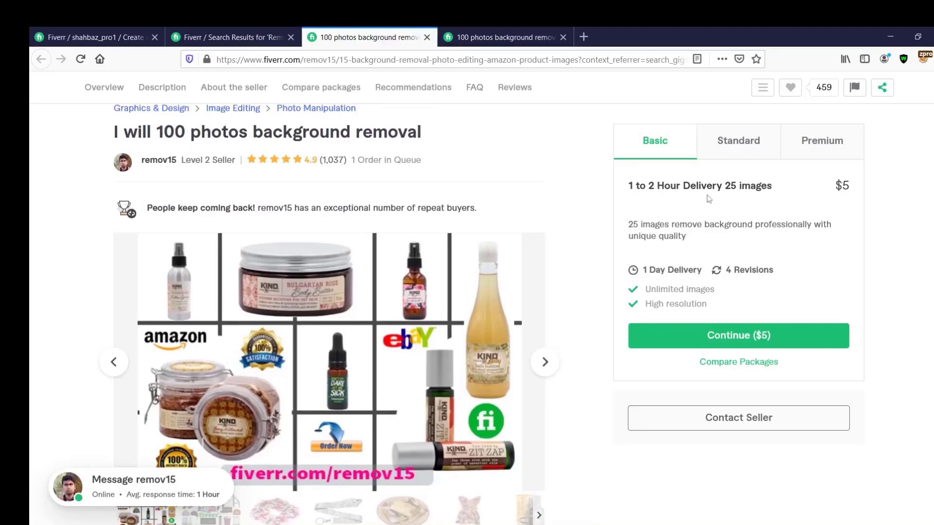
click(68, 38)
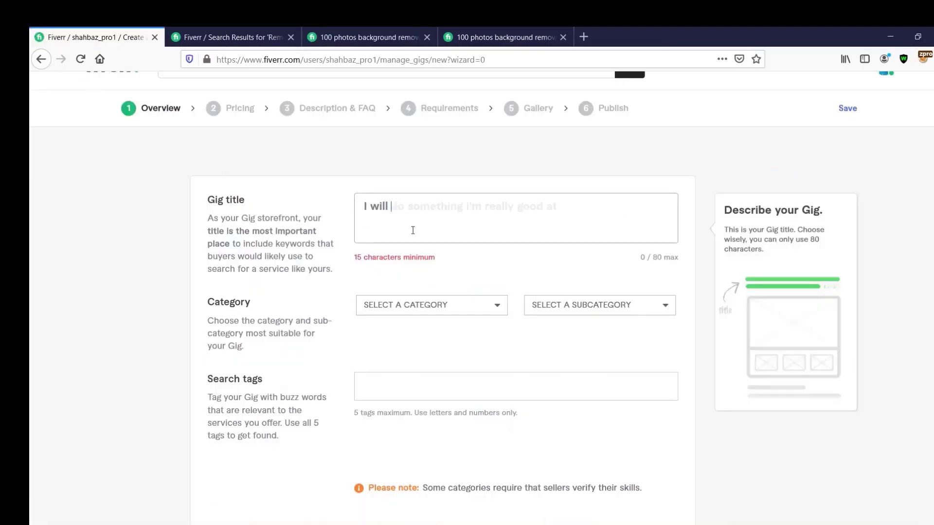
Step: Enter the title 'I will Remove 50 Images Background in 2 Hours Only' and pick the suggested Image Editing category
text(Remove)
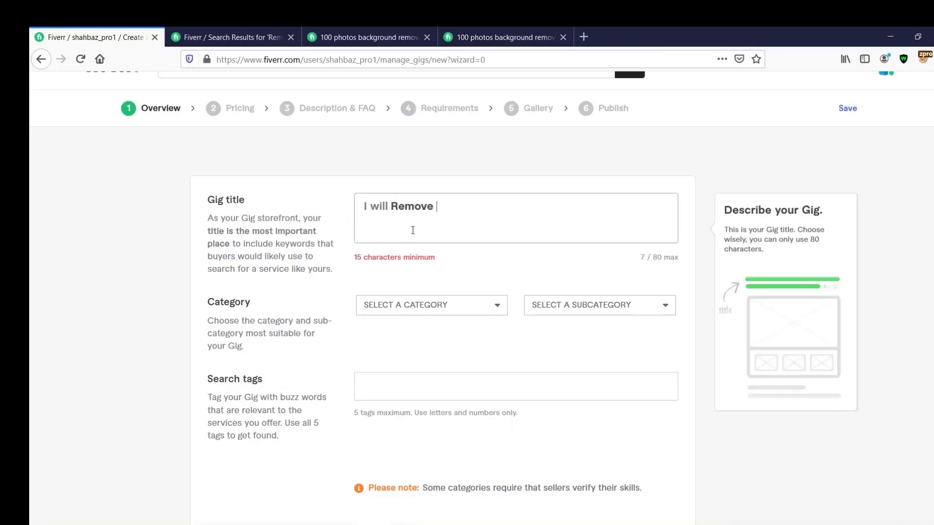
text( 1)
key(BackSpace)
text(50 Images)
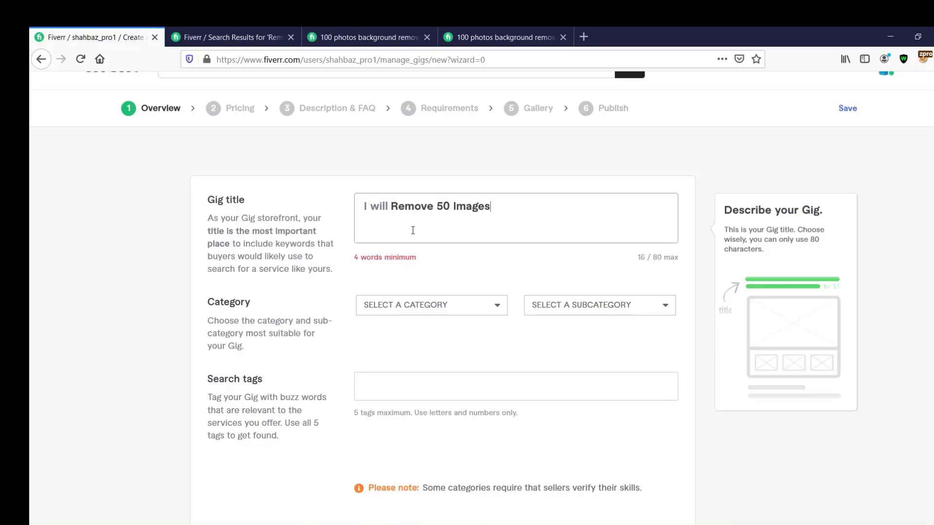
text( Background )
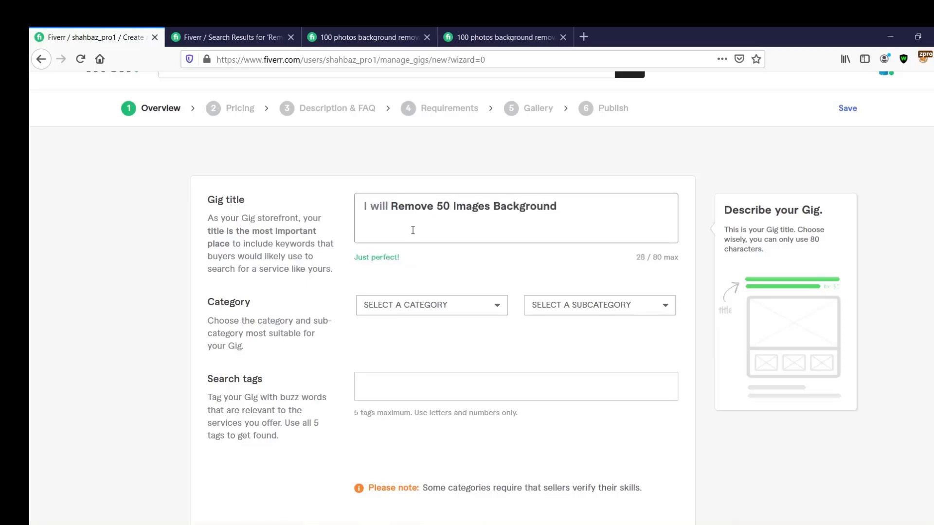
text(in 2 Hours Only)
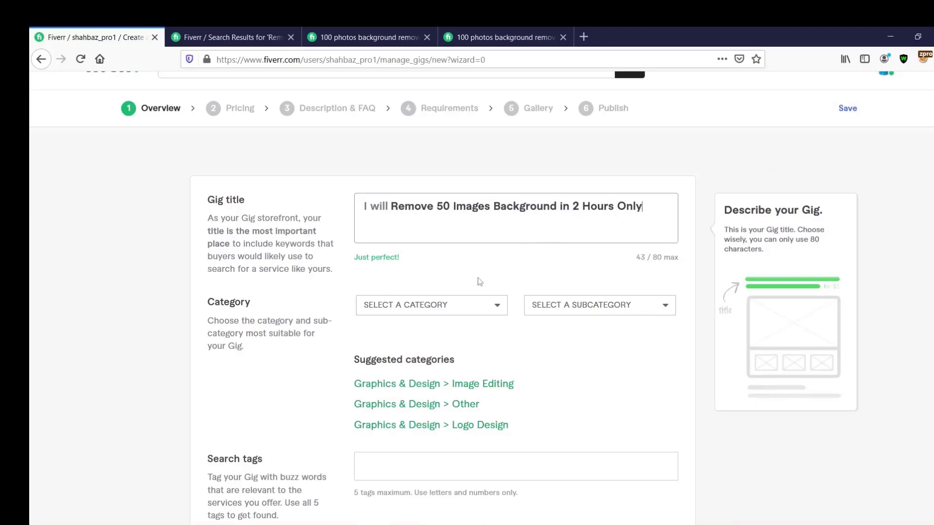
click(454, 384)
Step: Set the service type to Product Image Editing
scroll(898, 202, down, 3)
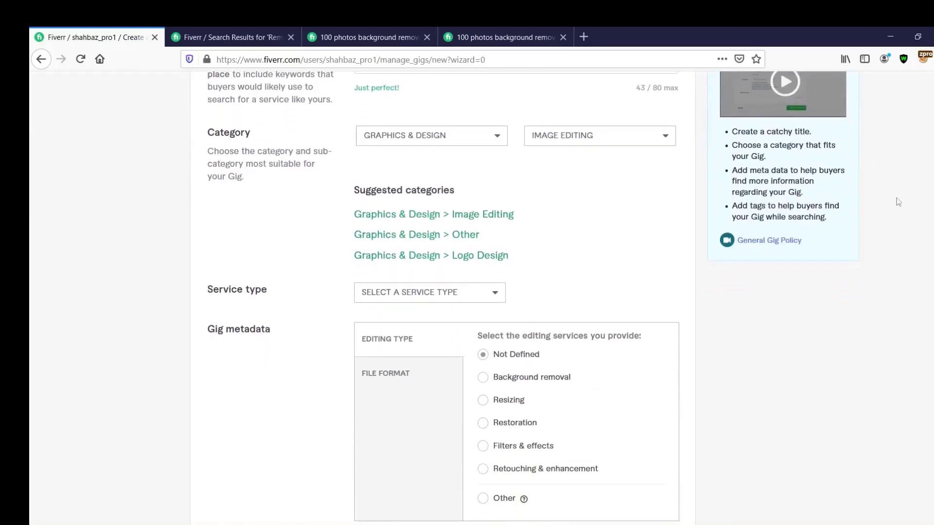
click(383, 294)
scroll(313, 348, down, 1)
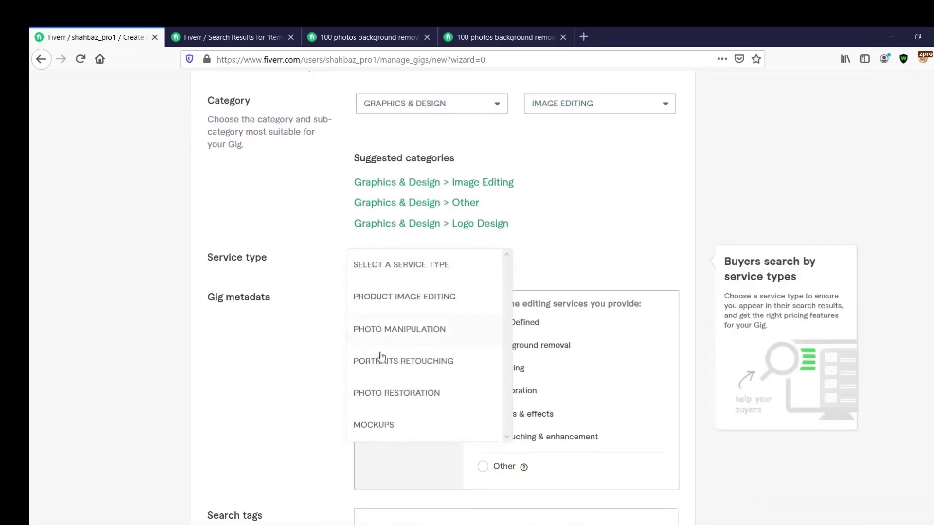
click(432, 302)
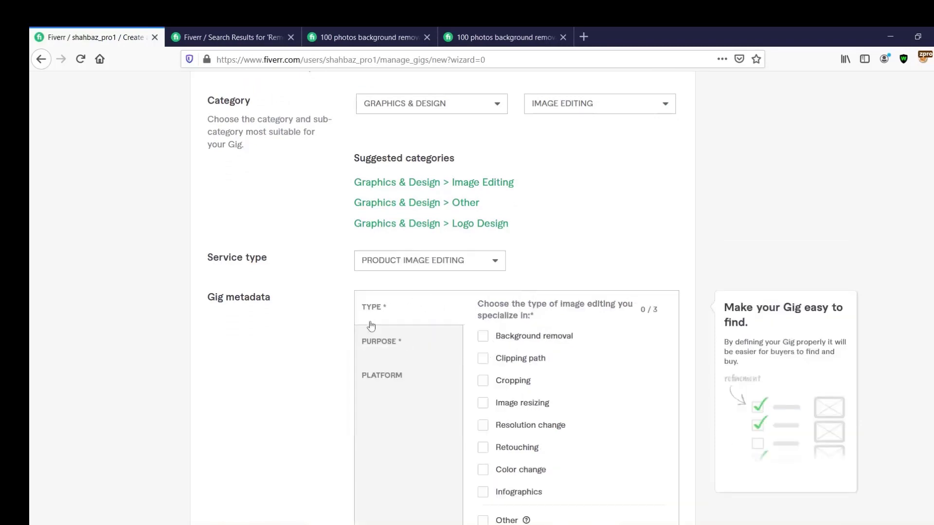
Step: Tick Background removal as the type and Social media and Marketing as purposes
scroll(369, 315, down, 1)
scroll(319, 306, down, 2)
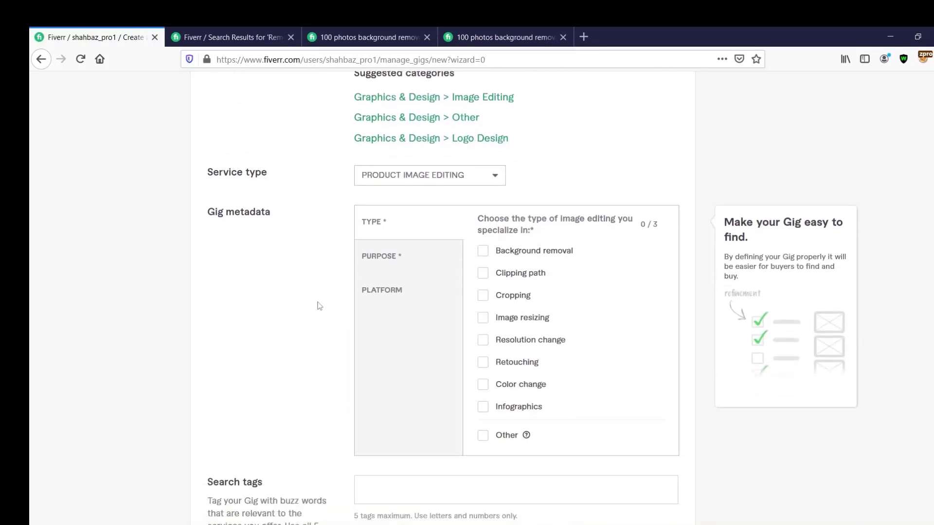
click(487, 255)
click(418, 257)
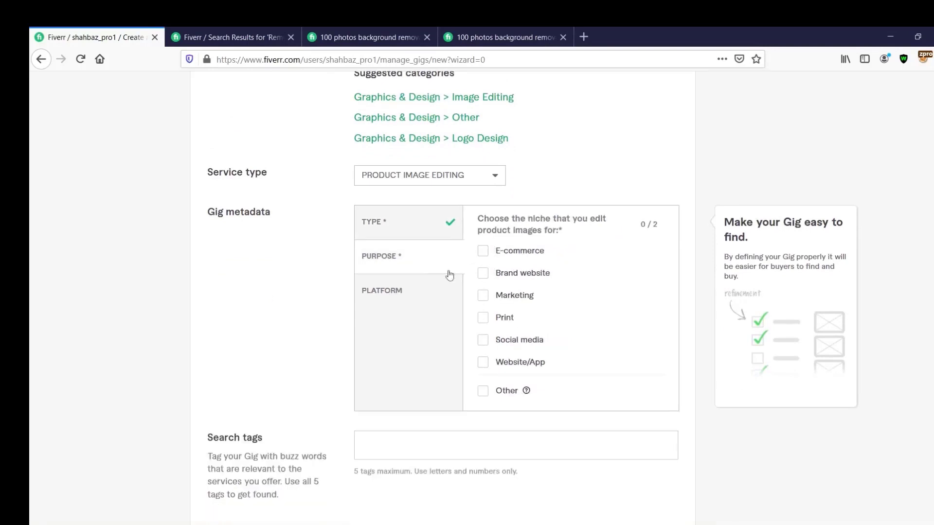
click(499, 340)
click(483, 296)
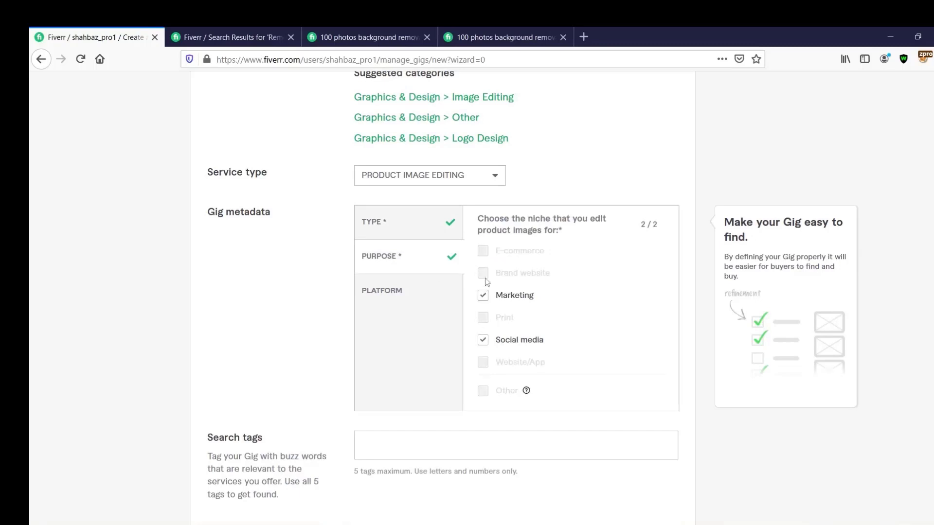
Step: Check the platform list without choosing a platform, then move to the search tags field
click(407, 293)
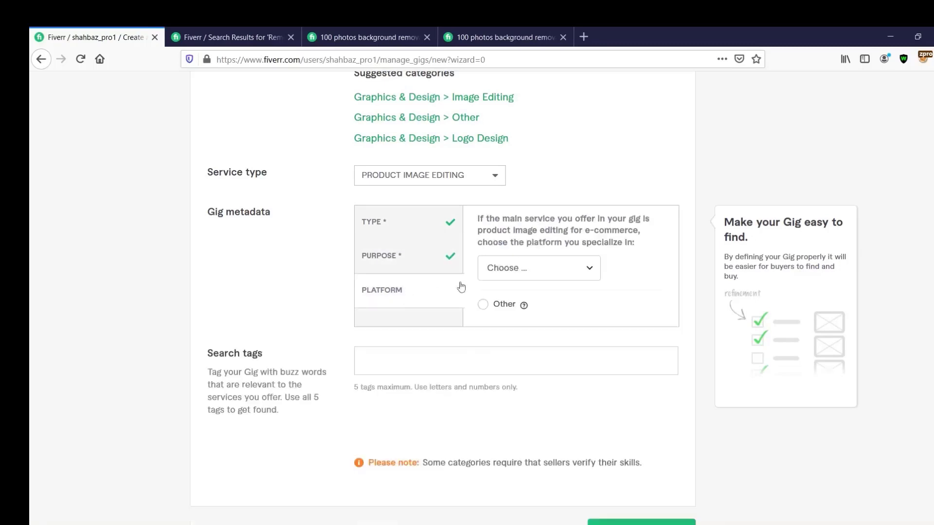
click(508, 274)
scroll(515, 340, down, 1)
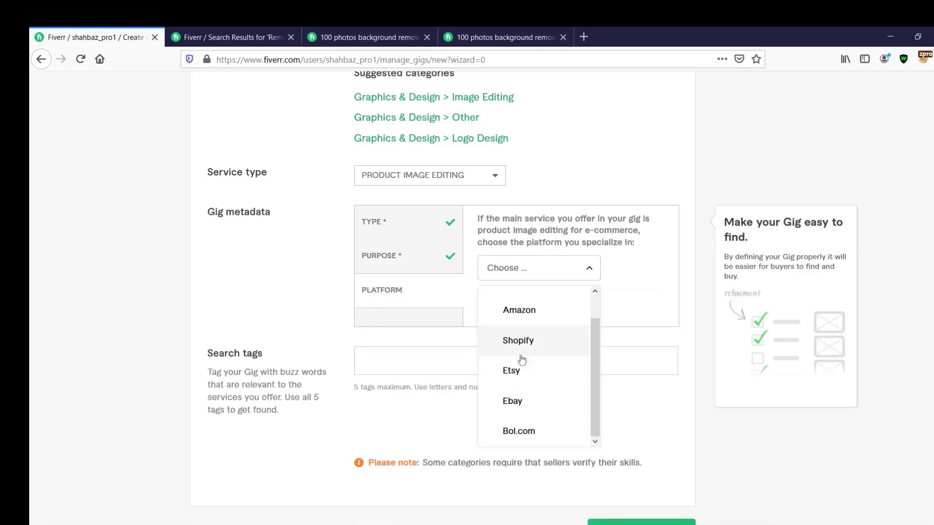
scroll(548, 366, up, 1)
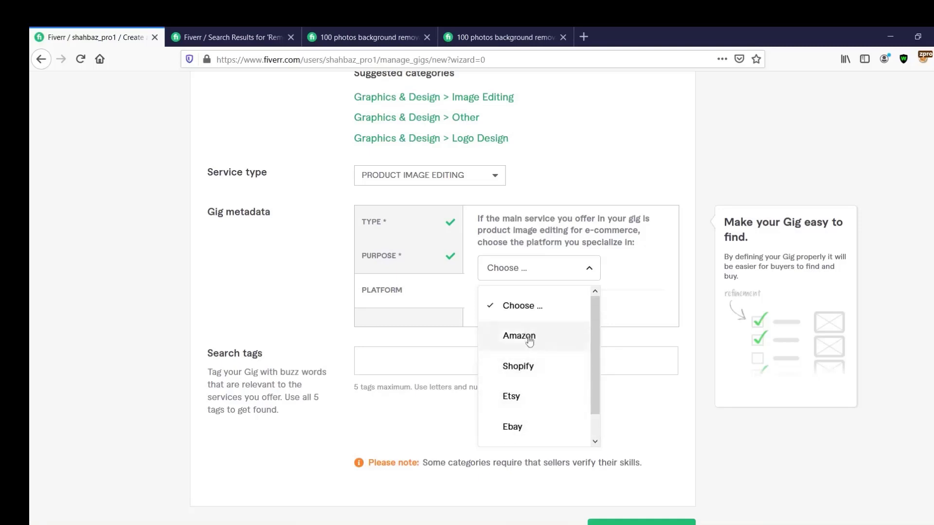
scroll(506, 337, up, 1)
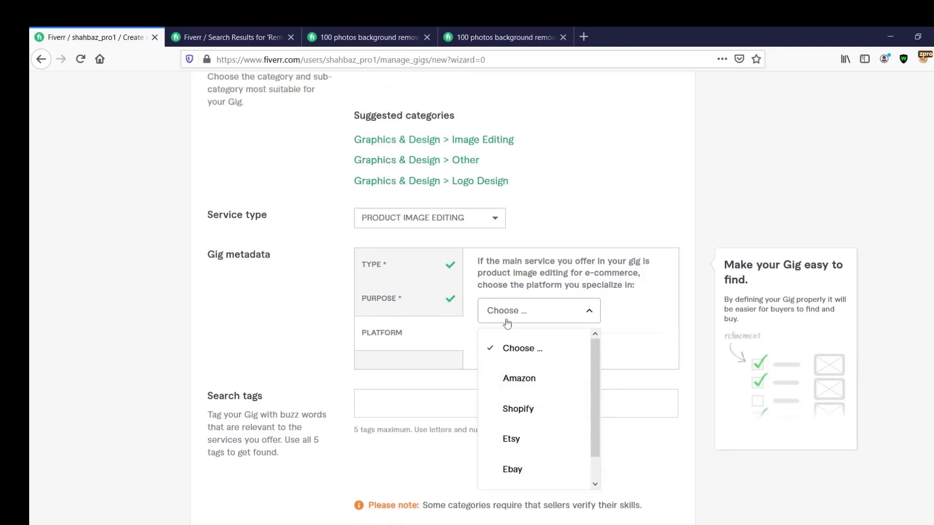
click(510, 318)
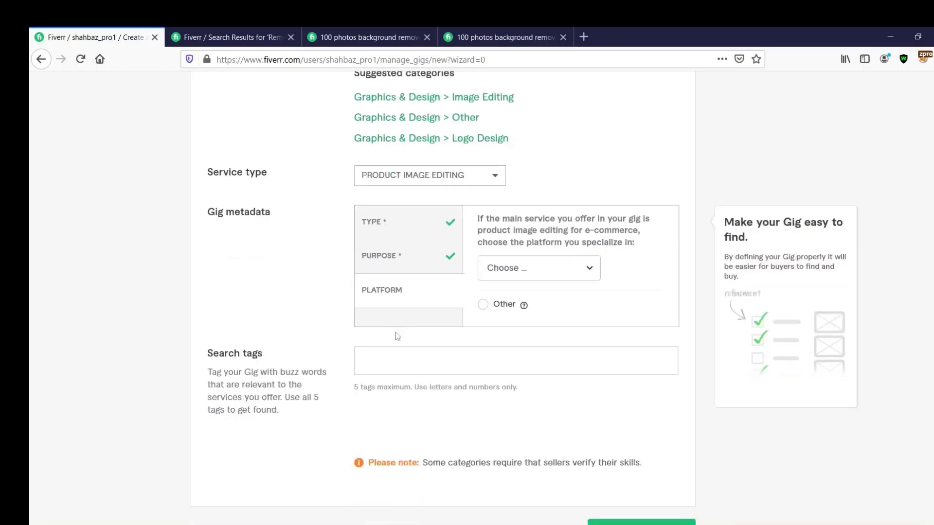
scroll(396, 334, down, 1)
click(489, 364)
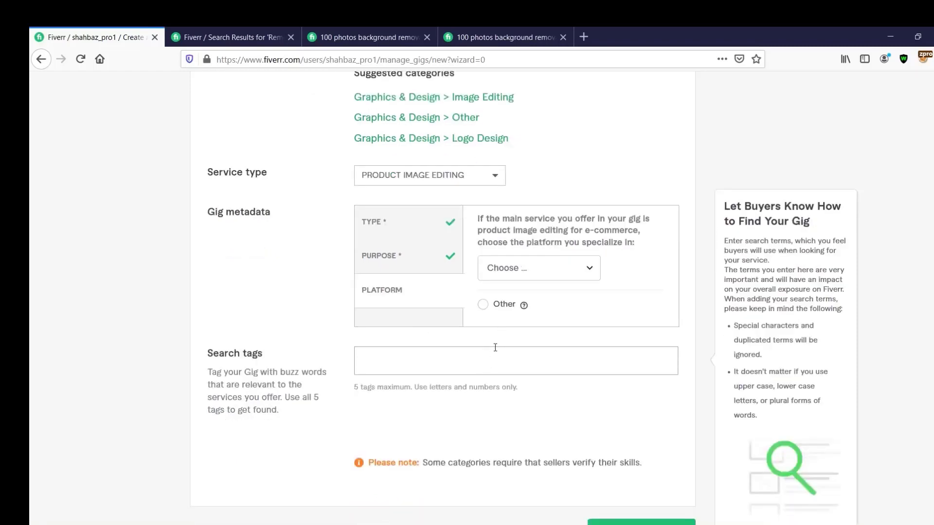
Step: Add the search tags 'Remove Background' and 'Background Remove'
text(Remove Background)
key(Return)
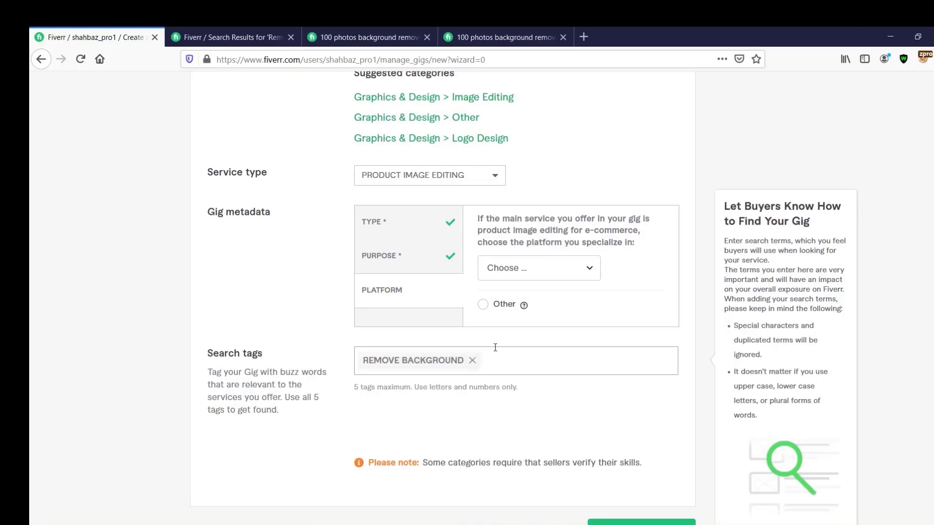
text(Background Remove)
key(Return)
text(Shahbaz)
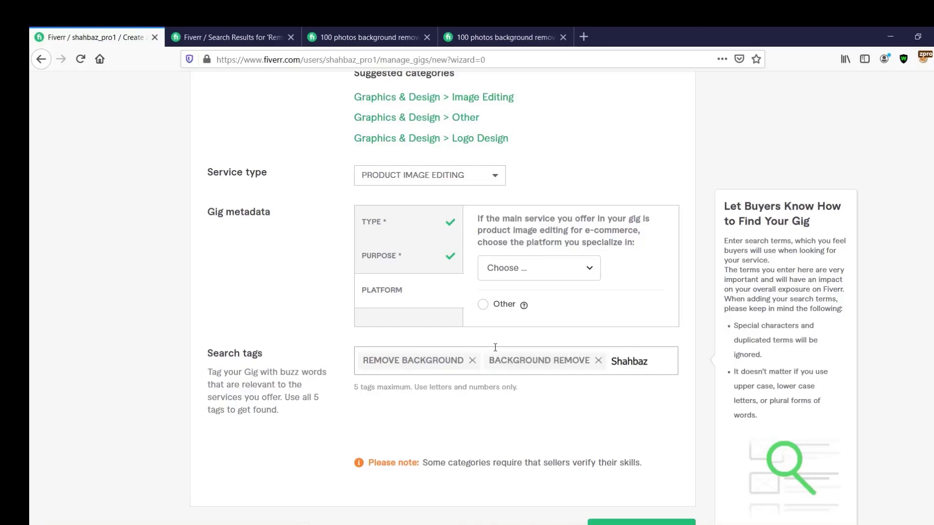
key(BackSpace)
key(BackSpace)
key(BackSpace)
key(BackSpace)
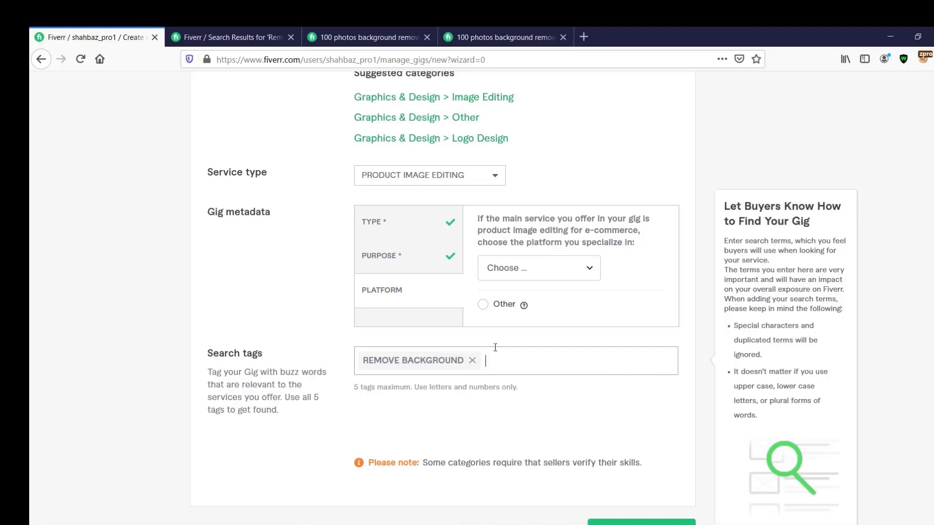
text(Background Remove)
key(Return)
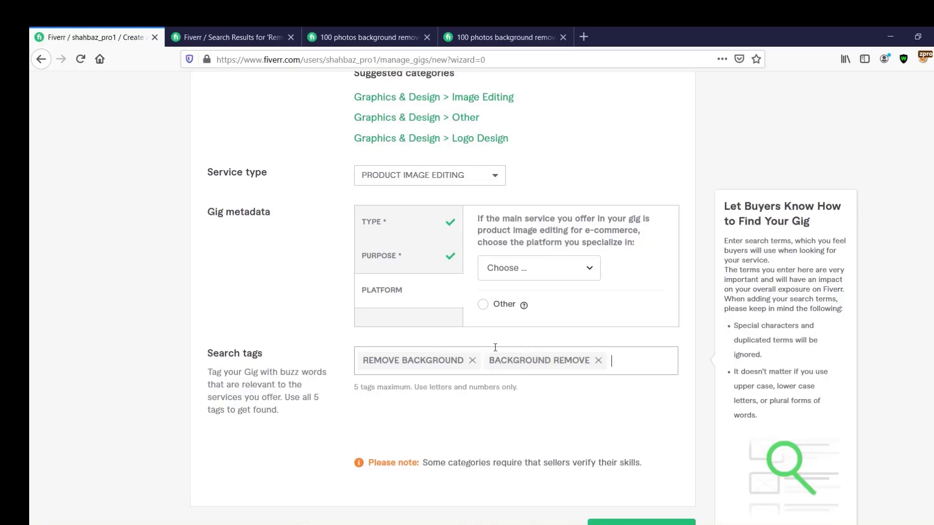
Step: Add the tags 'Photoshop Editing', 'Image Remove Background' and 'Canva Pro'
text(Photoshop Editing)
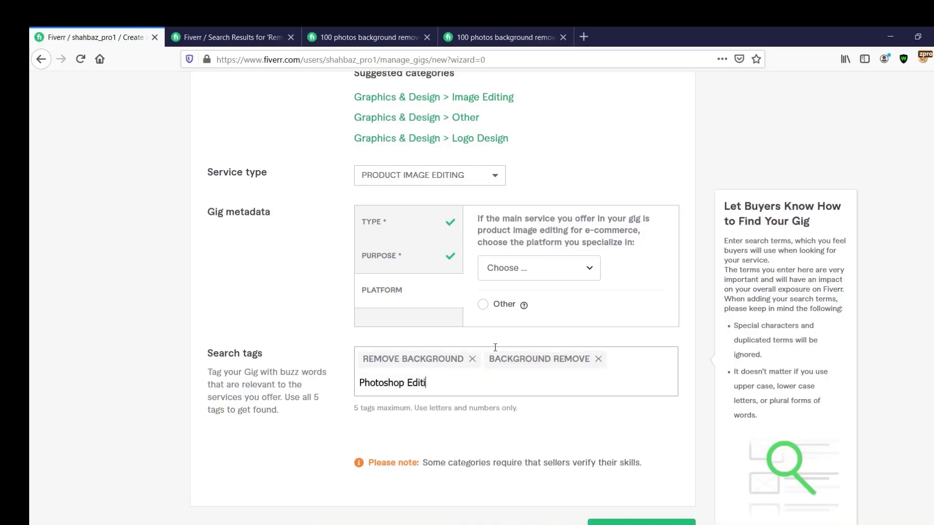
key(Return)
text(Image)
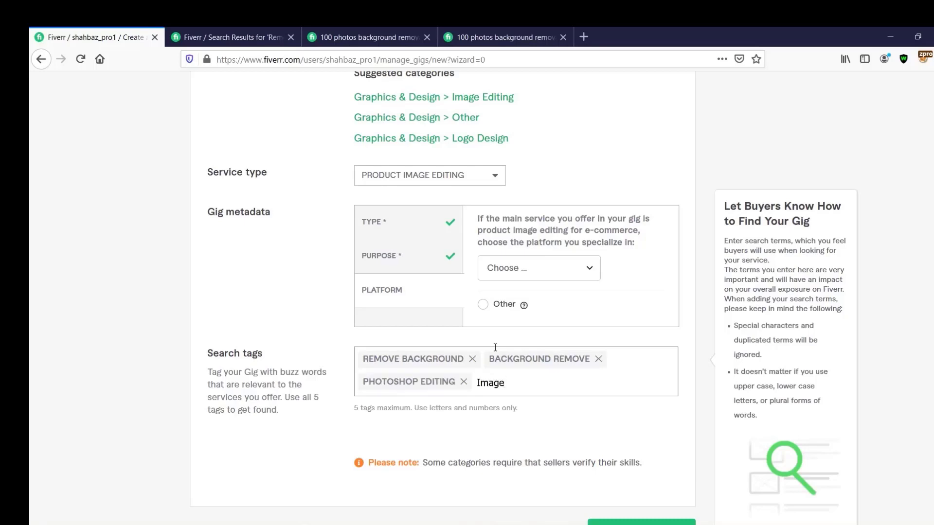
text( Remove Background)
key(Return)
text(Canva Pro)
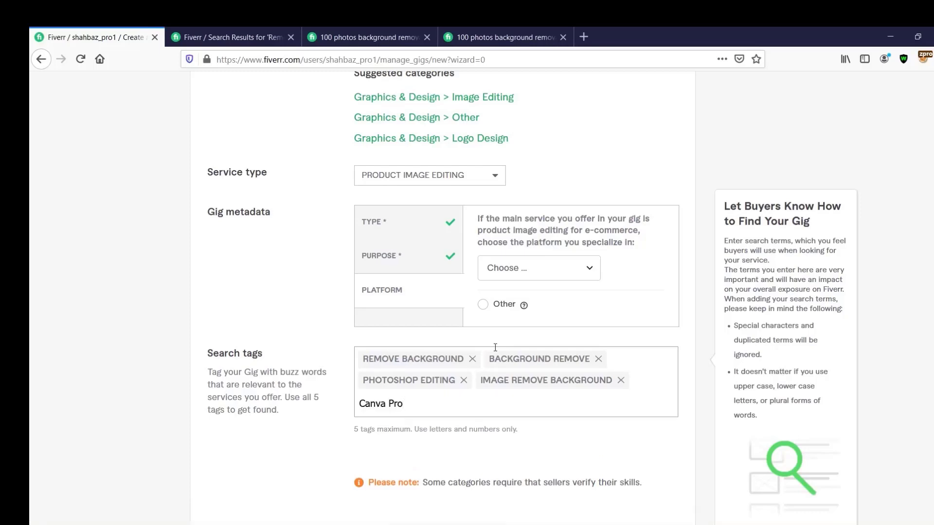
key(Return)
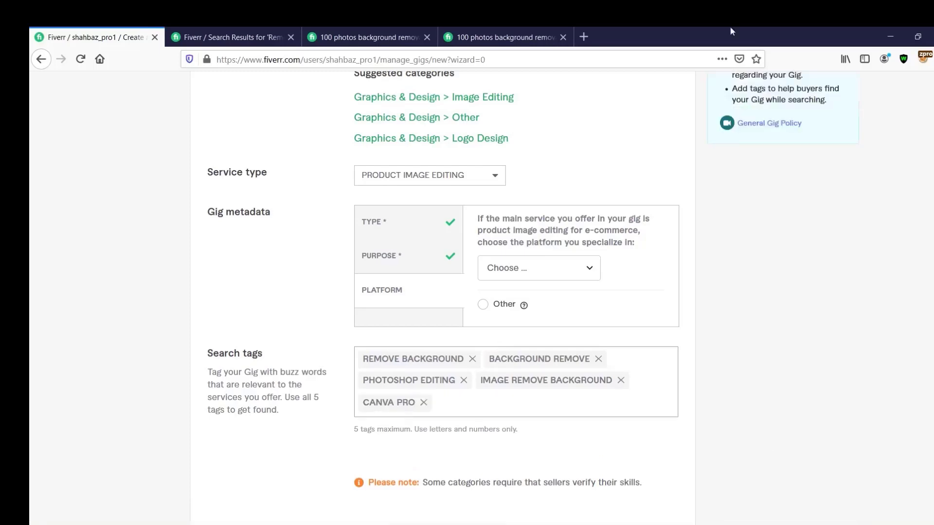
Step: Replace the overlong 'Image Remove Background' tag with 'Canva' and save the overview
scroll(644, 389, down, 4)
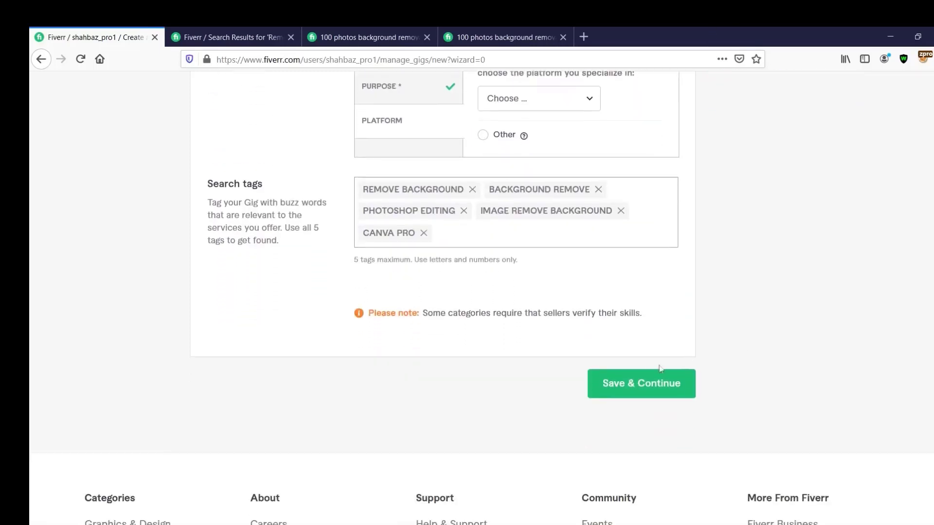
click(645, 393)
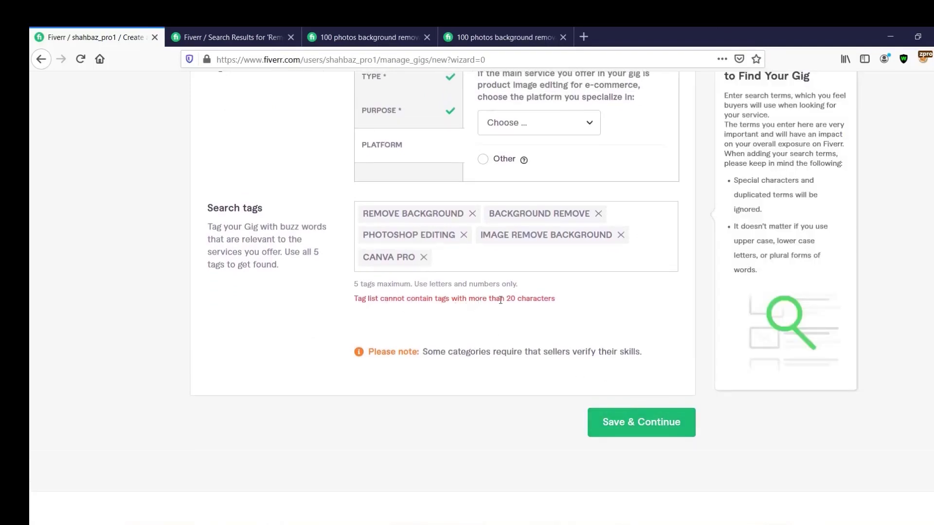
click(621, 235)
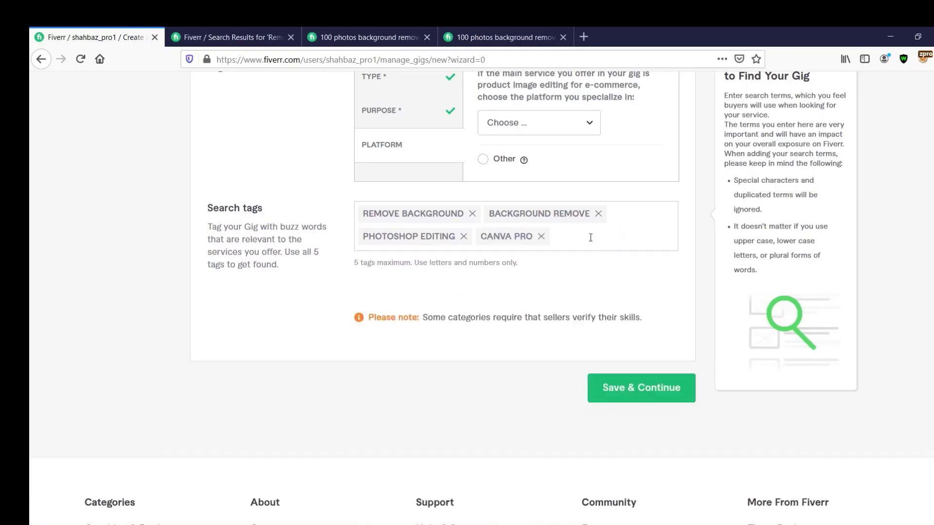
click(590, 237)
text(Canva)
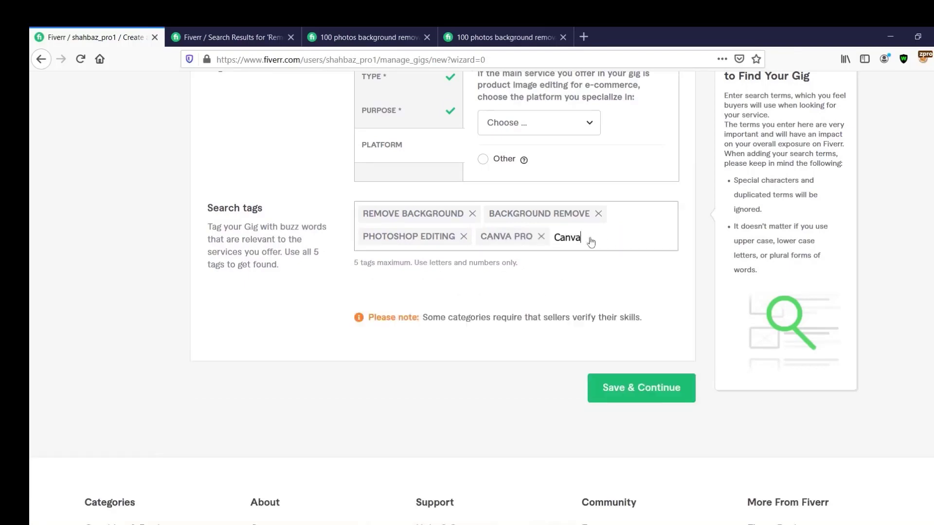
key(Return)
click(603, 381)
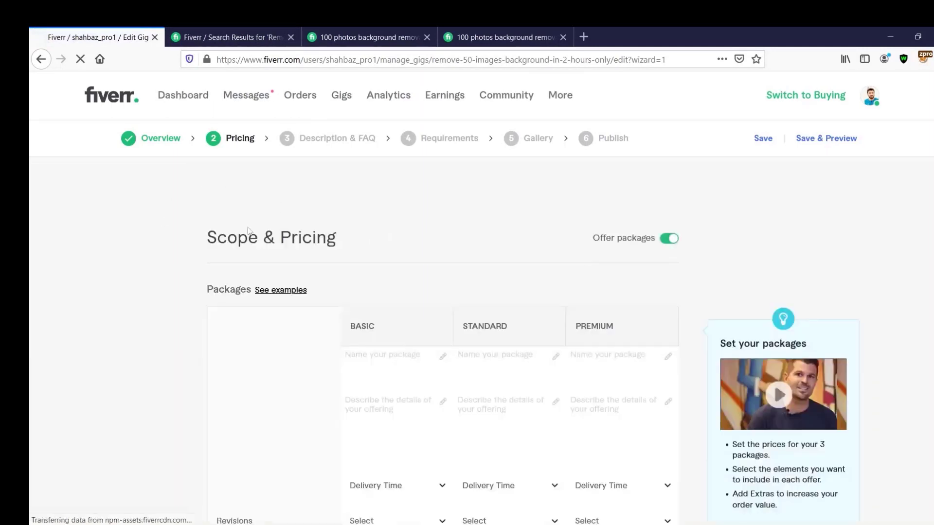
Step: Copy a competitor's package title into the Basic and Standard package name fields
scroll(905, 225, down, 2)
scroll(355, 240, down, 1)
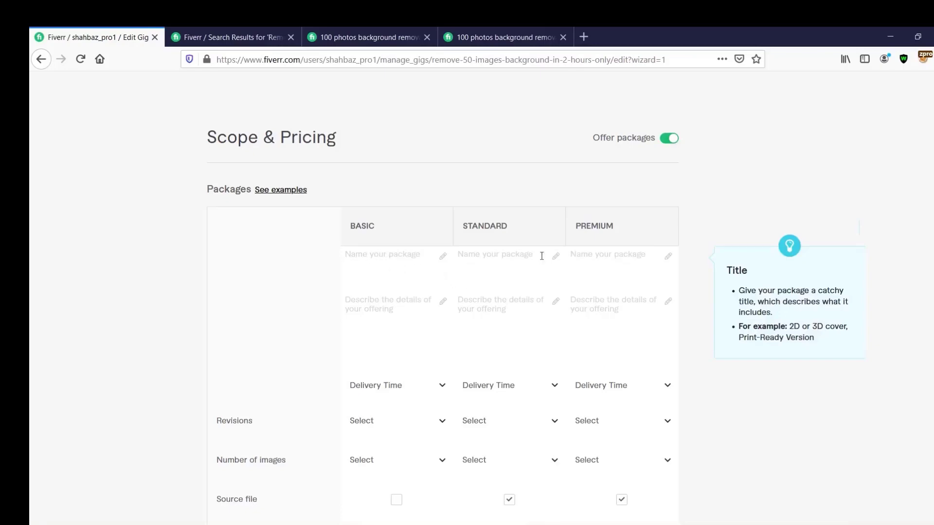
click(375, 260)
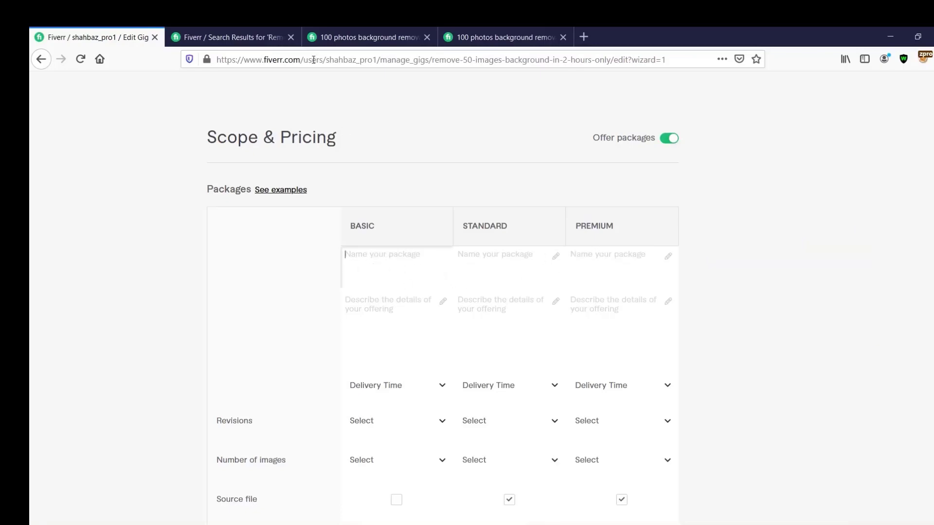
key(ctrl+Tab)
key(ctrl+Tab)
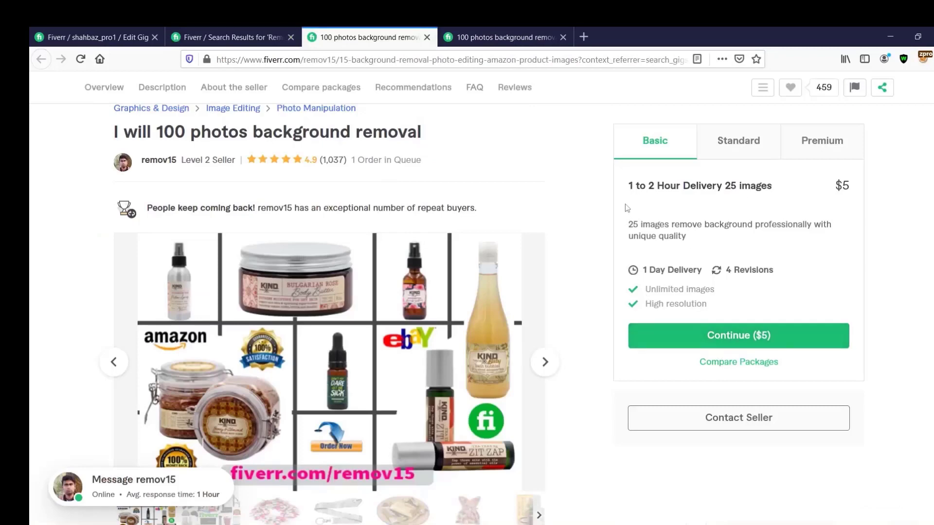
drag(627, 187, 781, 176)
key(ctrl+c)
click(31, 31)
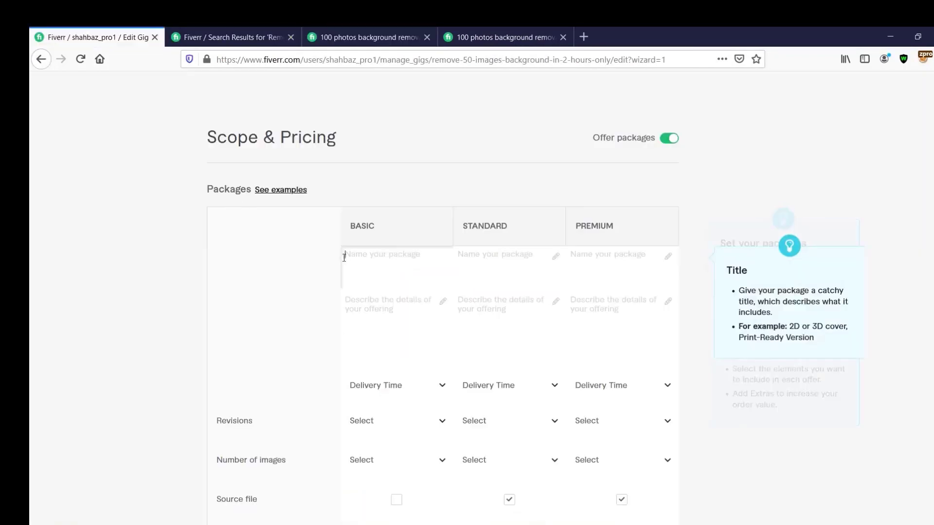
key(ctrl+v)
click(491, 262)
key(ctrl+v)
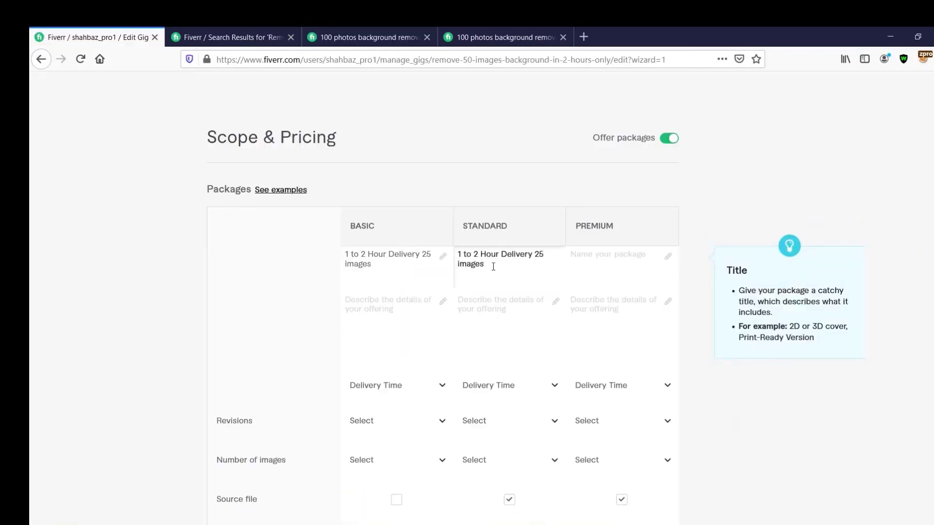
Step: Edit the Basic package name to '2 Hour Delivery 50 images' and copy it
drag(365, 257, 322, 258)
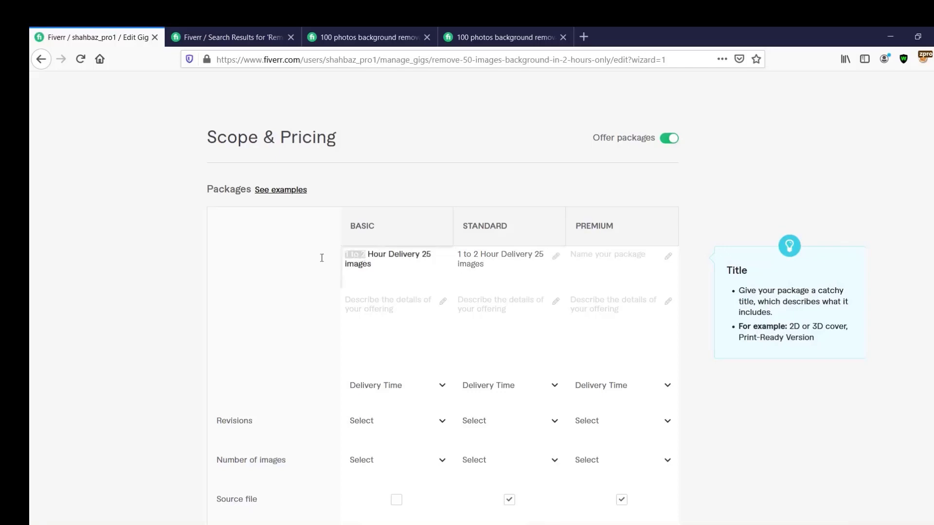
text(2)
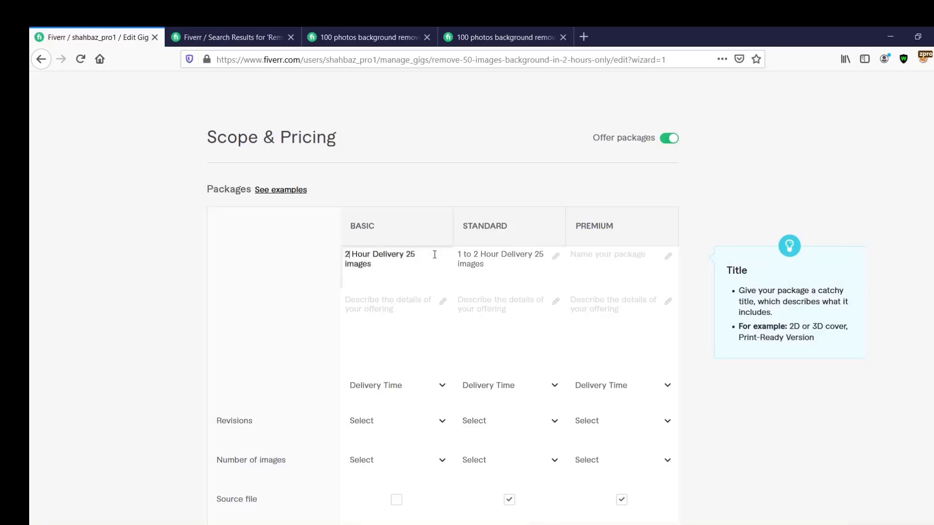
drag(407, 253, 418, 251)
text(50)
key(ctrl+a)
key(ctrl+c)
Step: Make the Standard name '24 Hour Delivery 100 images' and paste it into Premium
click(475, 264)
key(ctrl+a)
key(ctrl+v)
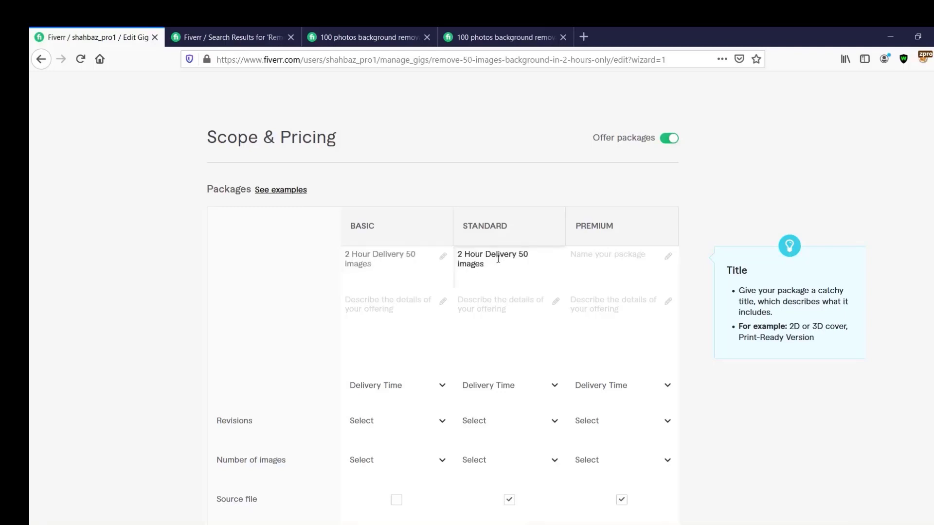
double_click(523, 252)
text(100)
click(464, 257)
text(4)
key(ctrl+a)
click(613, 278)
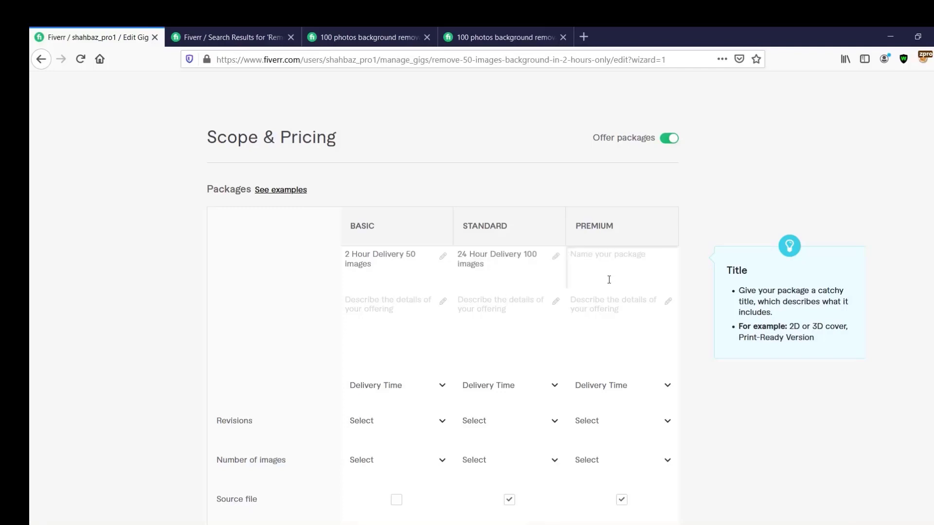
key(ctrl+v)
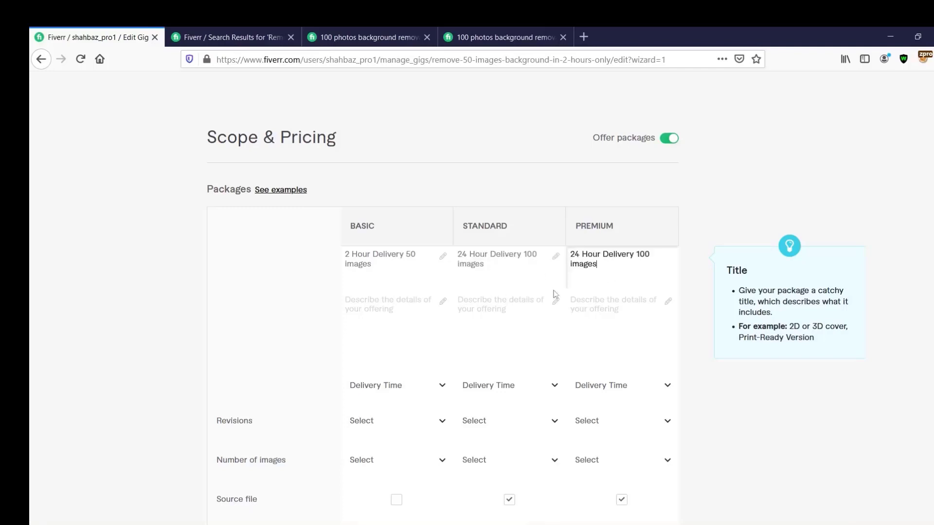
Step: Change the Premium package name to '24 Hour Delivery 150 images'
click(358, 263)
key(ctrl+a)
click(282, 266)
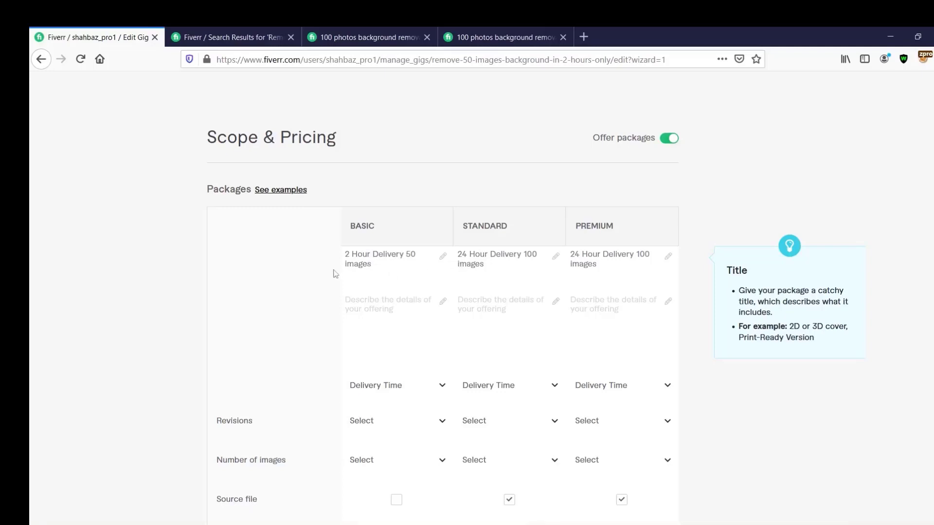
double_click(642, 255)
text(1)
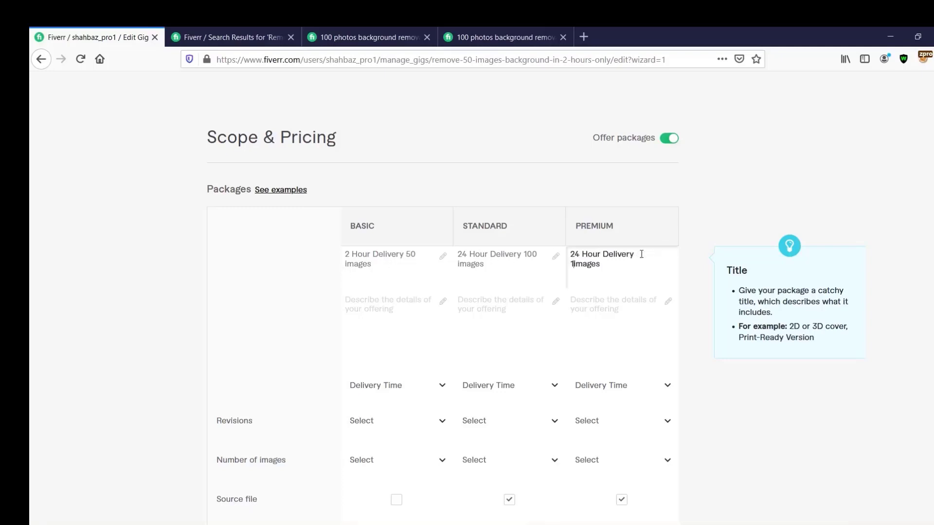
text(50)
click(415, 287)
click(428, 303)
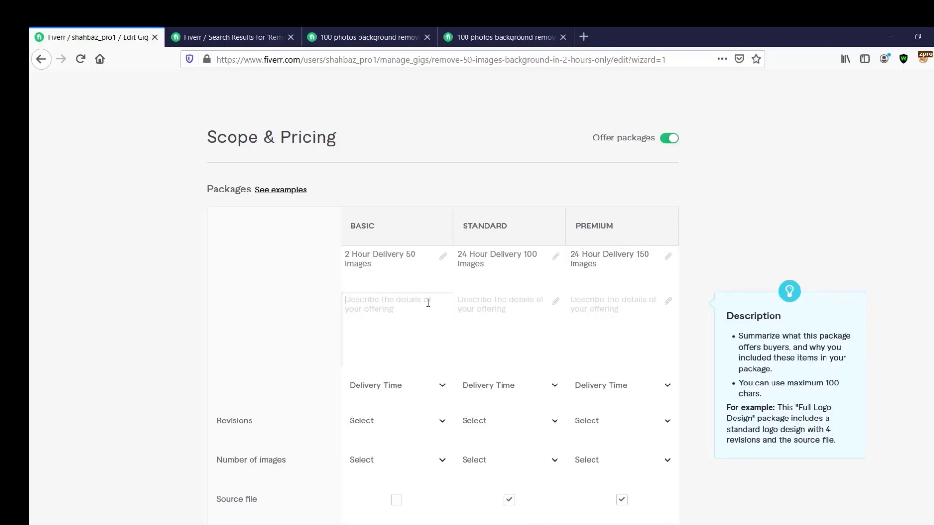
Step: Write 'Remove 50 images Background' as the Basic description and copy it to Standard and Premium
text(Remove 50)
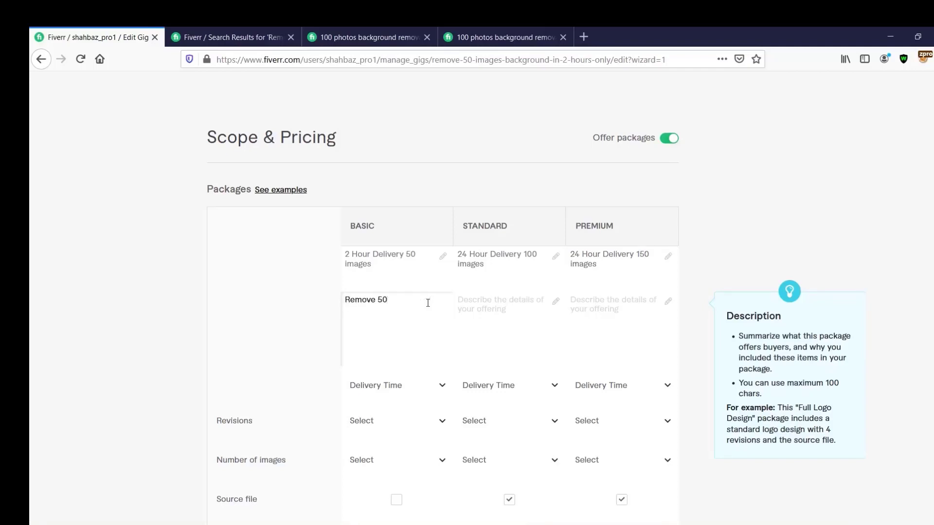
text( images Background in 2 Hours)
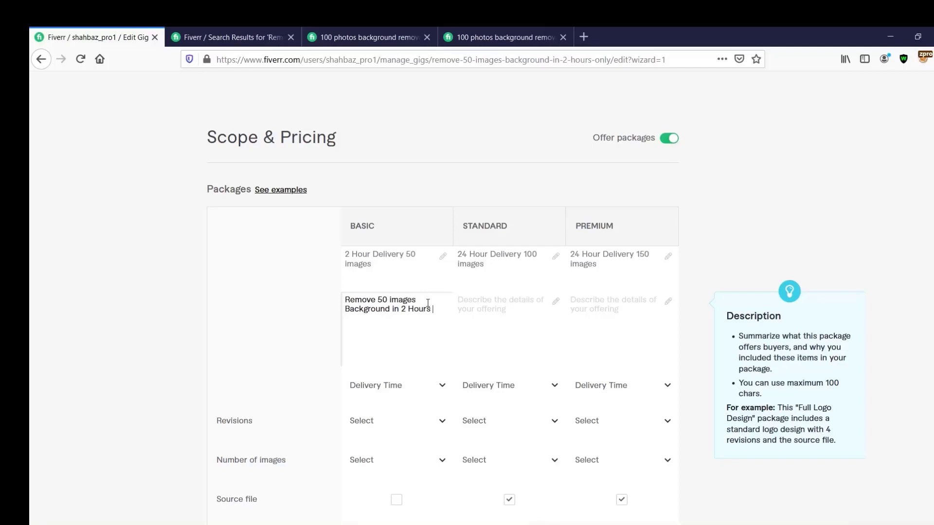
click(397, 271)
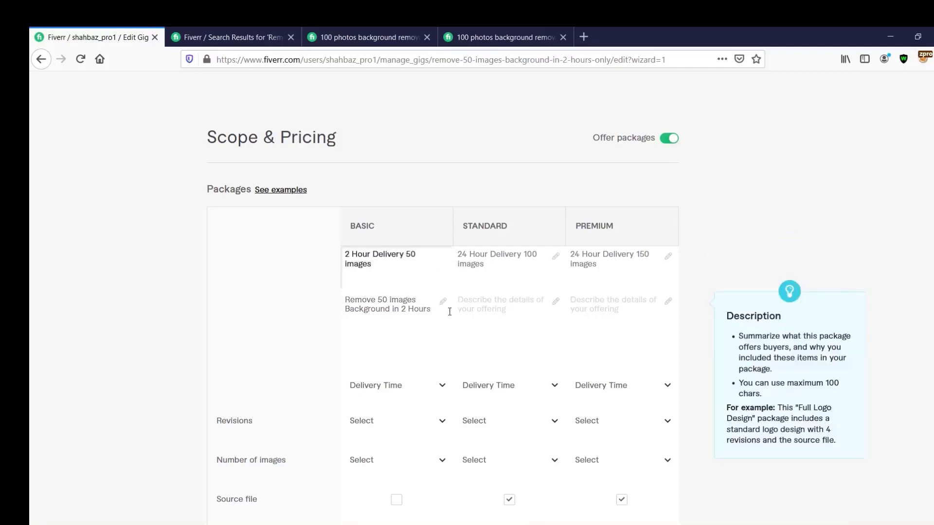
click(412, 316)
key(ctrl+a)
key(ctrl+c)
click(506, 321)
key(ctrl+v)
click(636, 316)
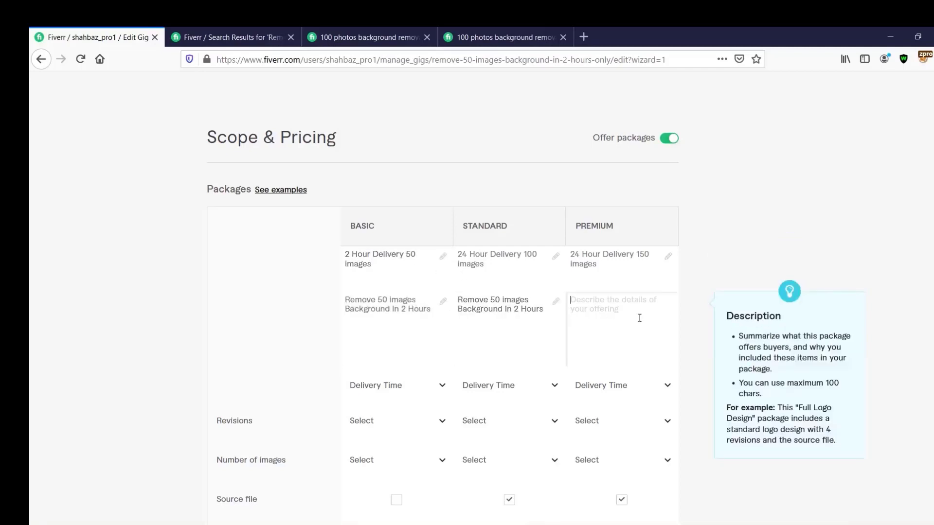
key(ctrl+v)
Step: Change the Premium and Standard descriptions to 150 and 100 images
scroll(628, 302, down, 1)
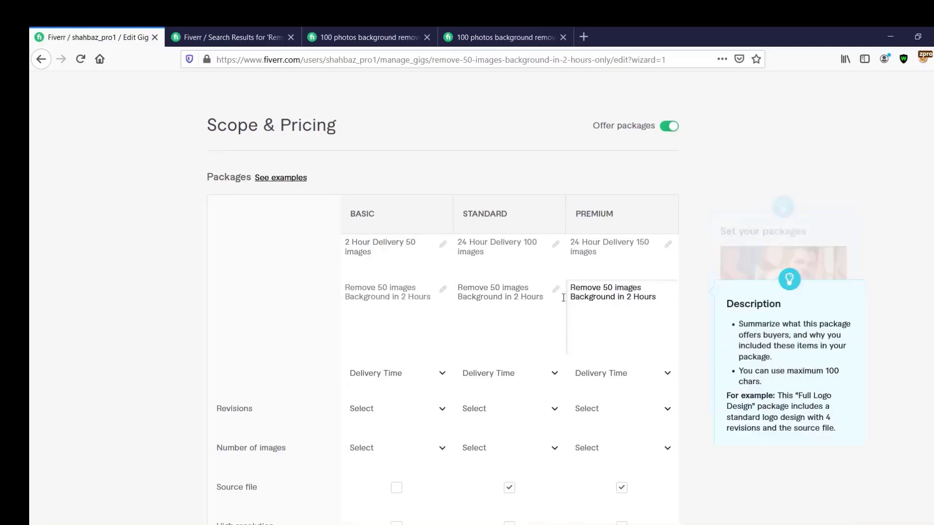
click(604, 289)
text(1)
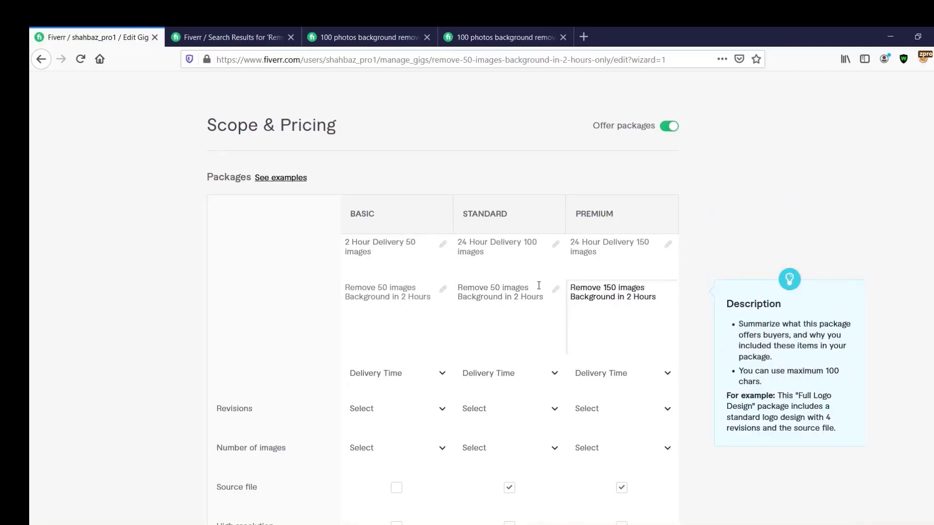
click(497, 289)
key(BackSpace)
text(10)
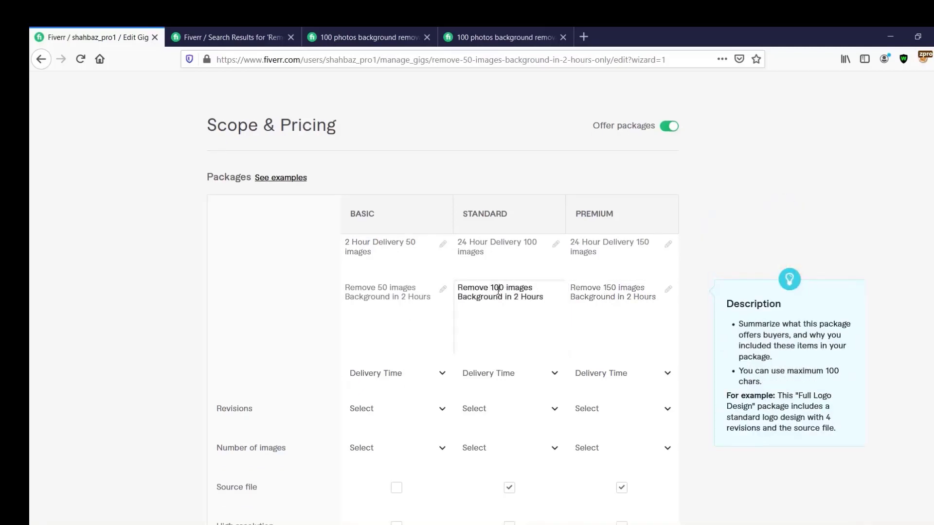
Step: Insert 'Easy' before 'images' in the Basic, Standard and Premium package titles
click(349, 252)
text(Easy)
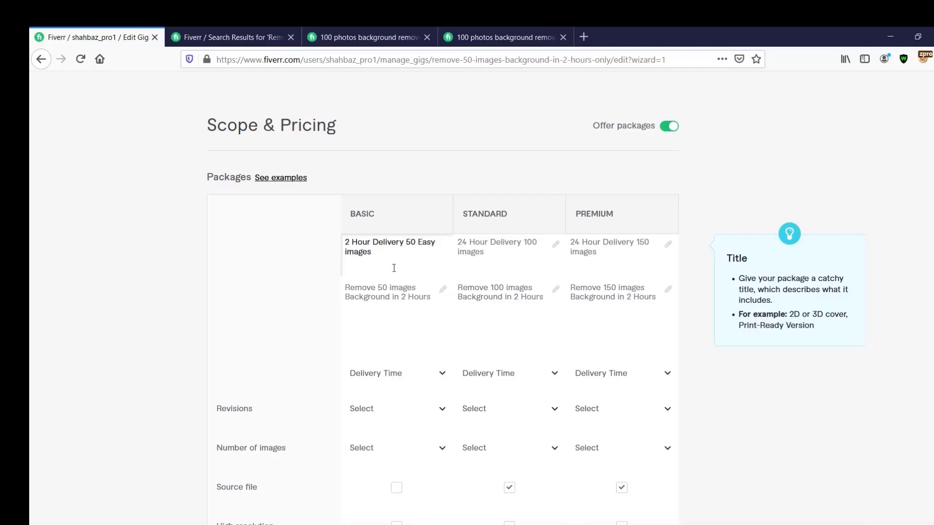
click(456, 252)
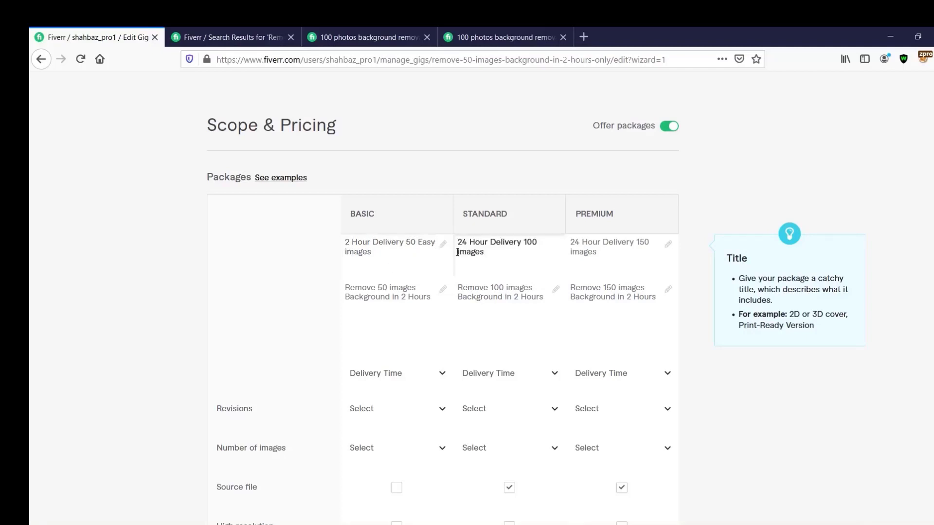
text(Easy)
click(568, 256)
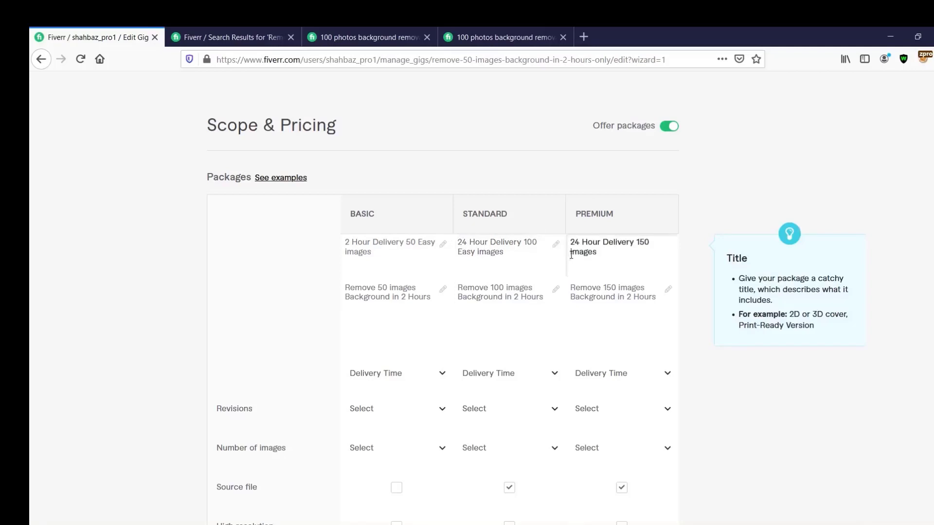
text(Easy)
Step: Set delivery times to 1 day for Basic, 2 days for Standard and 3 days for Premium
scroll(582, 252, down, 3)
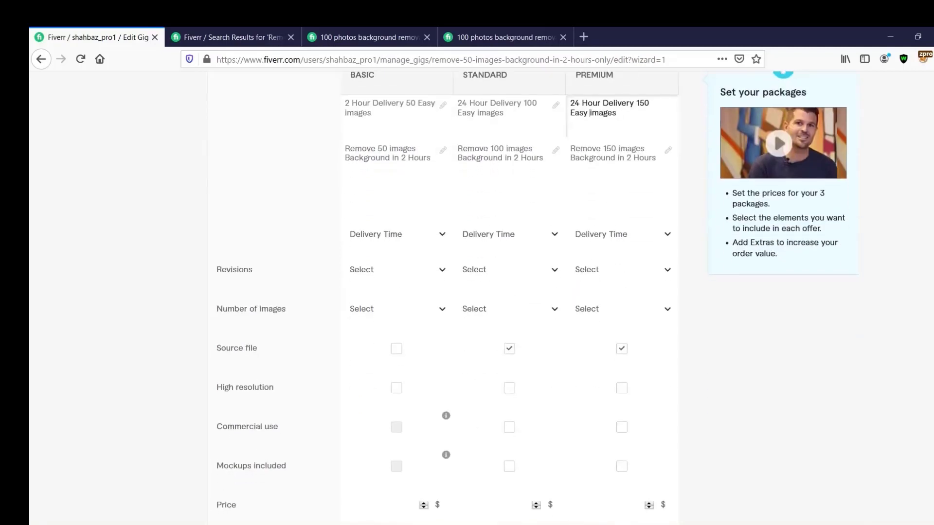
click(416, 218)
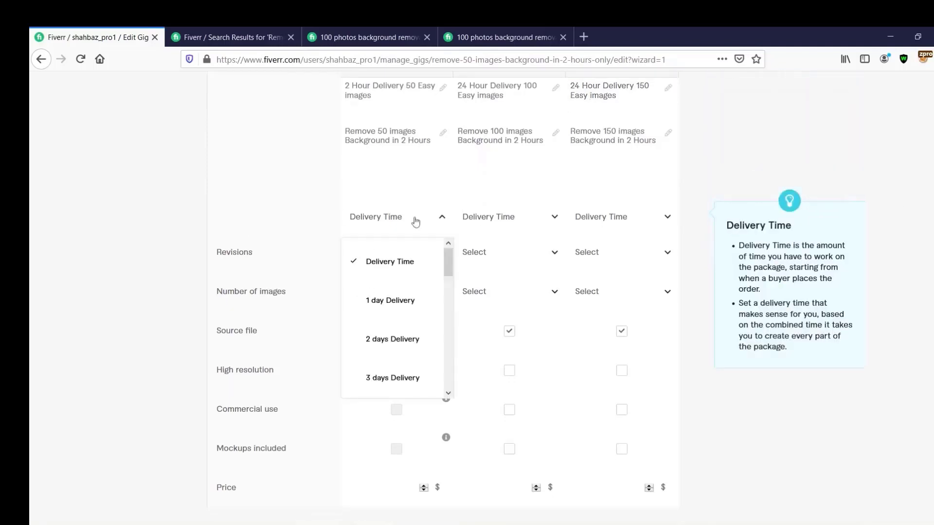
click(388, 300)
click(476, 218)
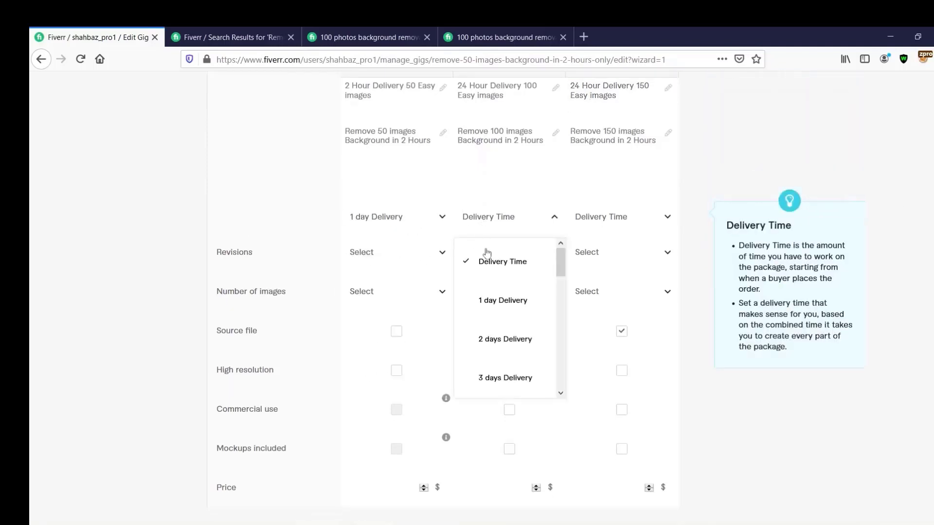
click(497, 342)
click(637, 219)
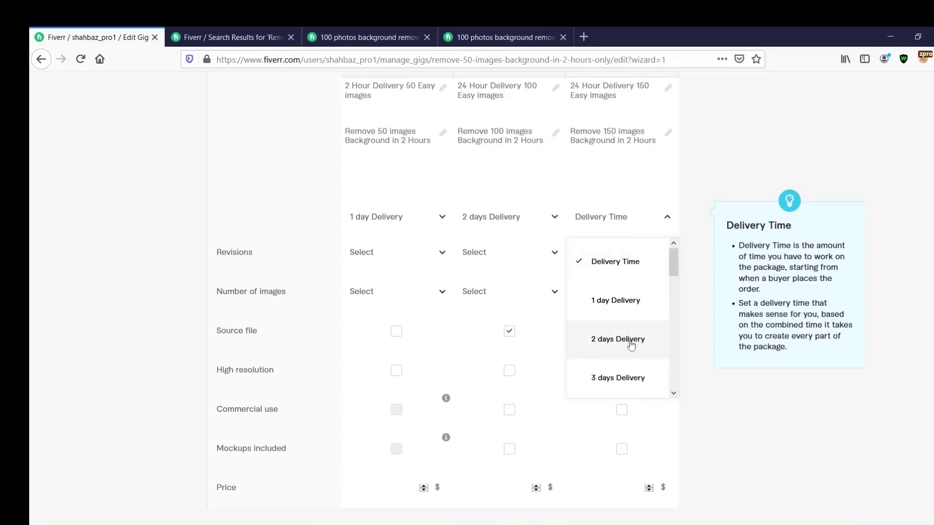
click(625, 378)
Step: Give the Basic, Standard and Premium packages 3 revisions each
scroll(578, 261, down, 1)
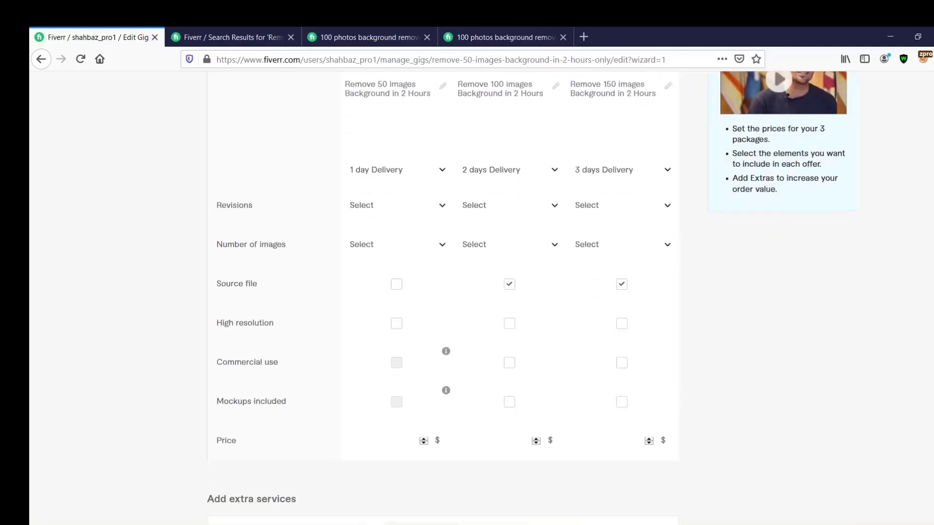
click(367, 200)
scroll(397, 291, down, 1)
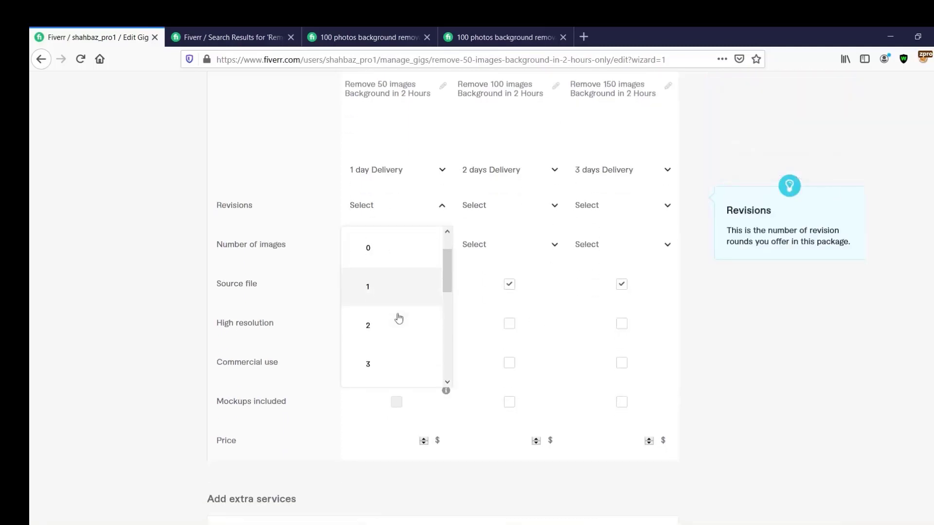
click(385, 361)
click(469, 205)
scroll(481, 367, down, 1)
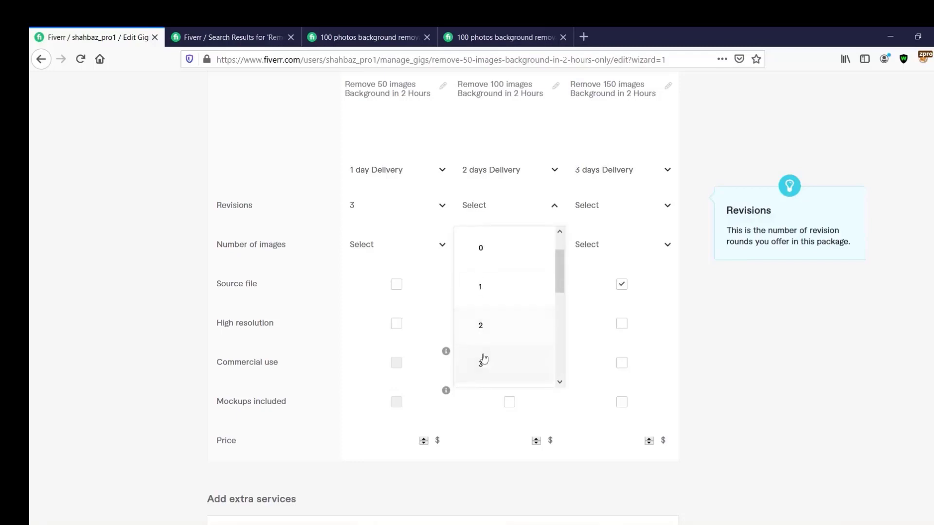
click(483, 360)
click(590, 206)
scroll(608, 369, down, 1)
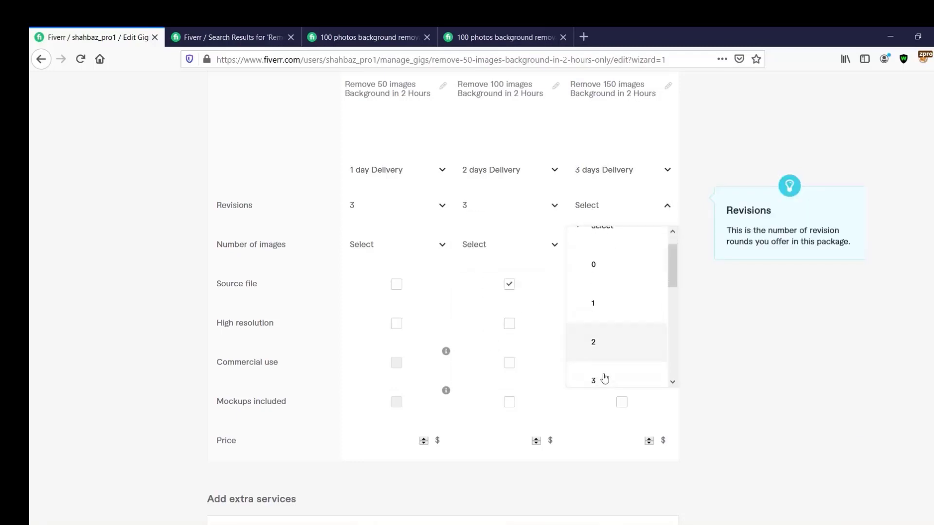
click(604, 380)
Step: Set the number of images to 50 for Basic, 100 for Standard and 150 for Premium
click(396, 246)
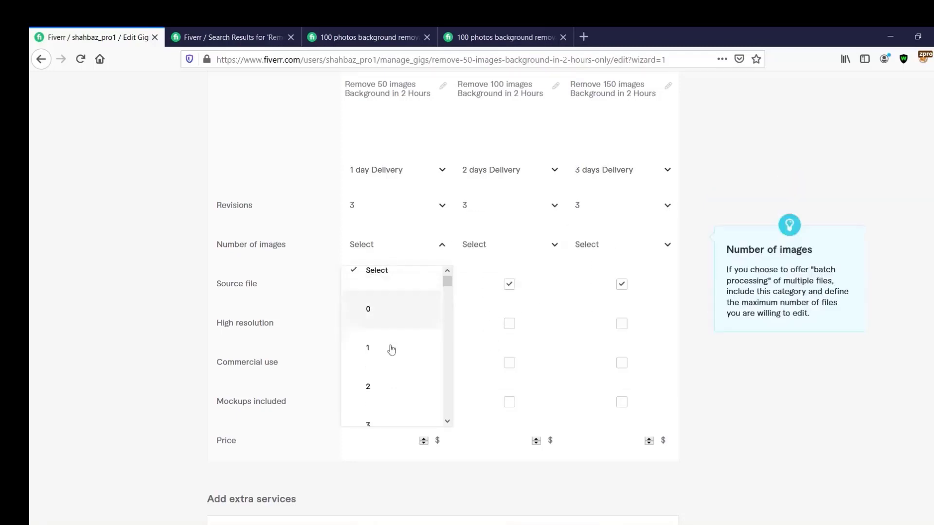
scroll(392, 349, down, 1)
mouse_move(447, 282)
mouse_down()
mouse_move(445, 330)
mouse_move(445, 282)
mouse_up()
scroll(422, 351, down, 2)
scroll(422, 351, down, 15)
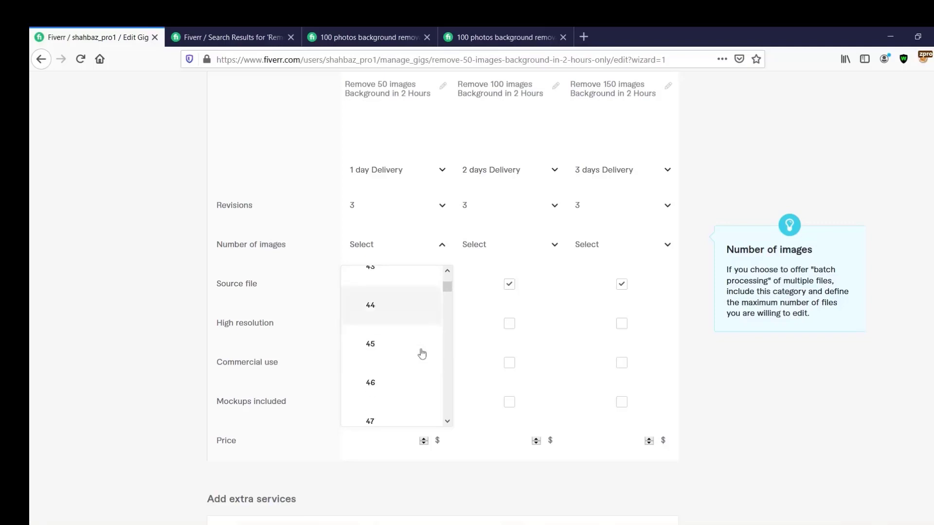
scroll(421, 355, down, 3)
click(396, 388)
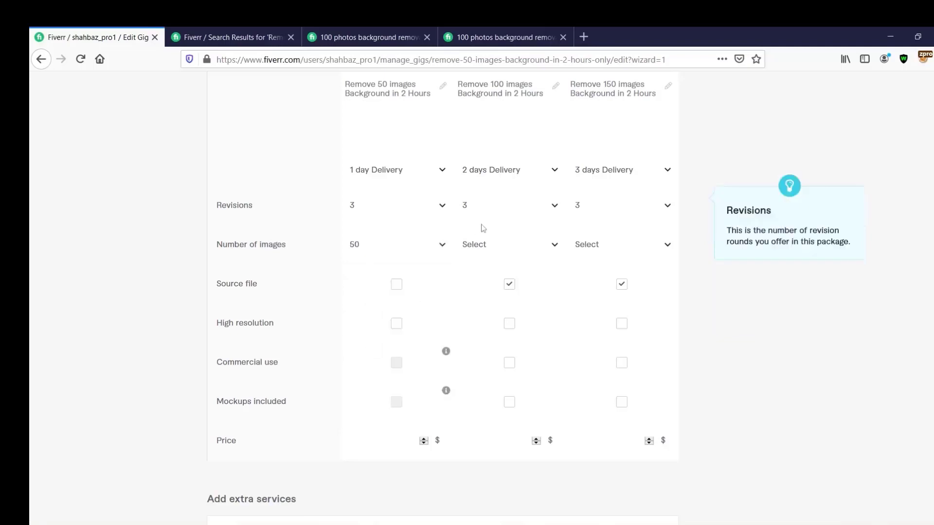
click(487, 245)
drag(559, 279, 560, 297)
scroll(552, 300, up, 3)
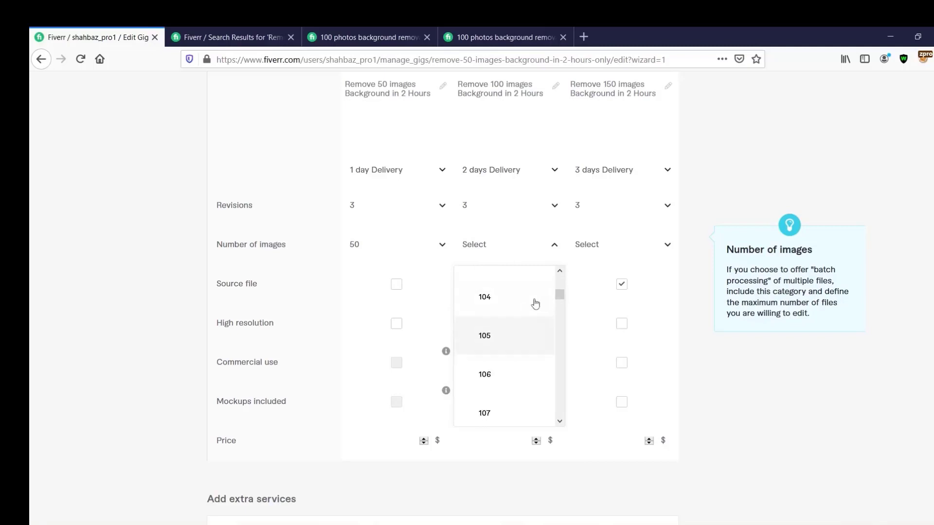
scroll(535, 304, up, 3)
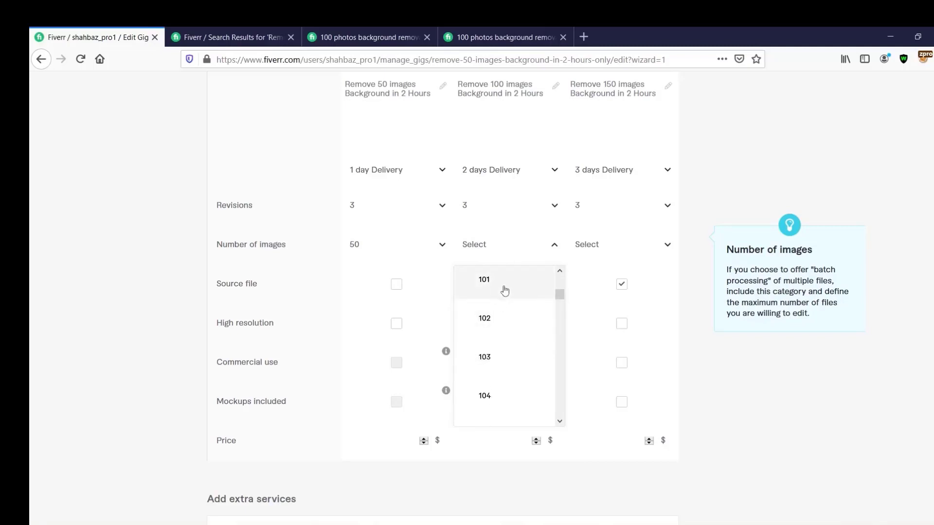
scroll(505, 289, up, 1)
click(505, 287)
click(588, 248)
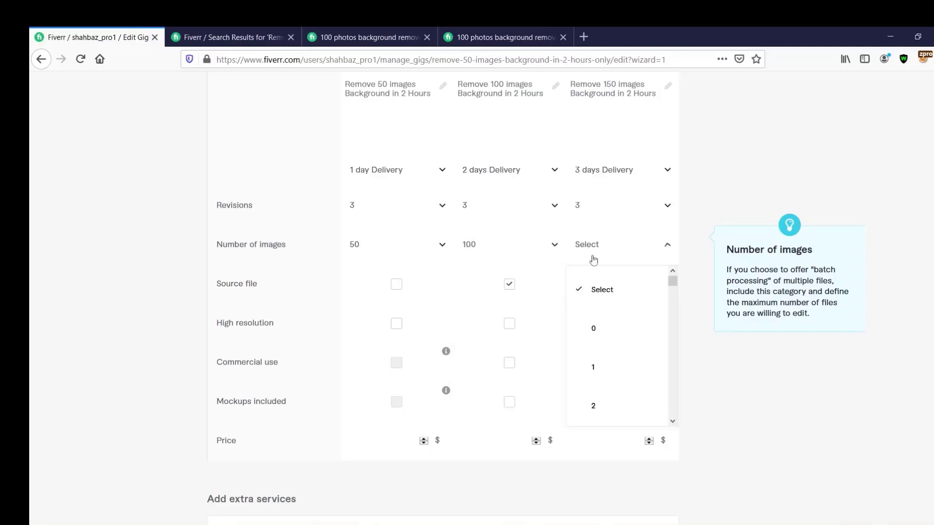
drag(673, 283, 672, 301)
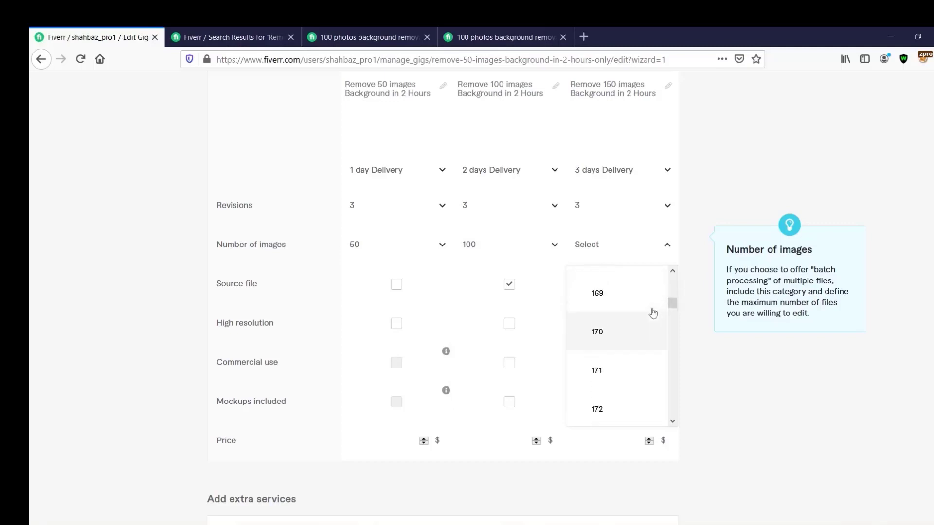
scroll(653, 312, up, 5)
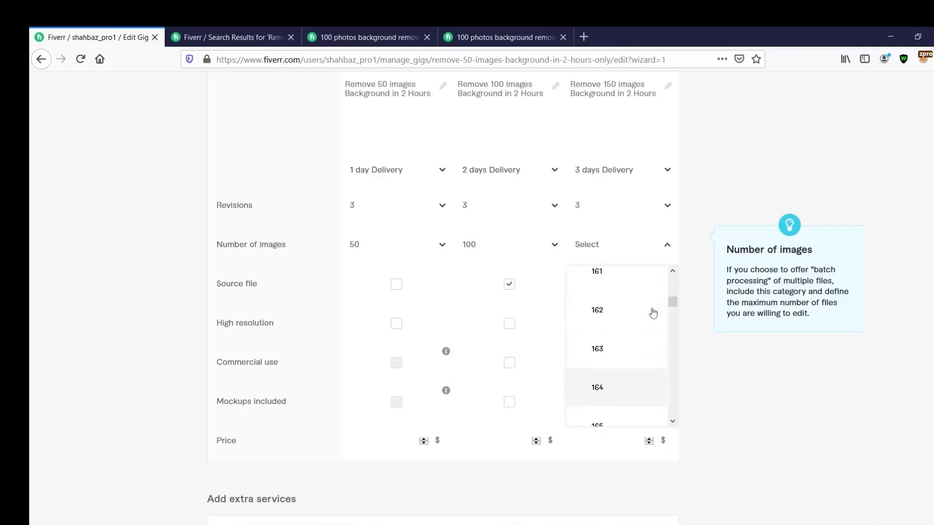
scroll(653, 313, up, 4)
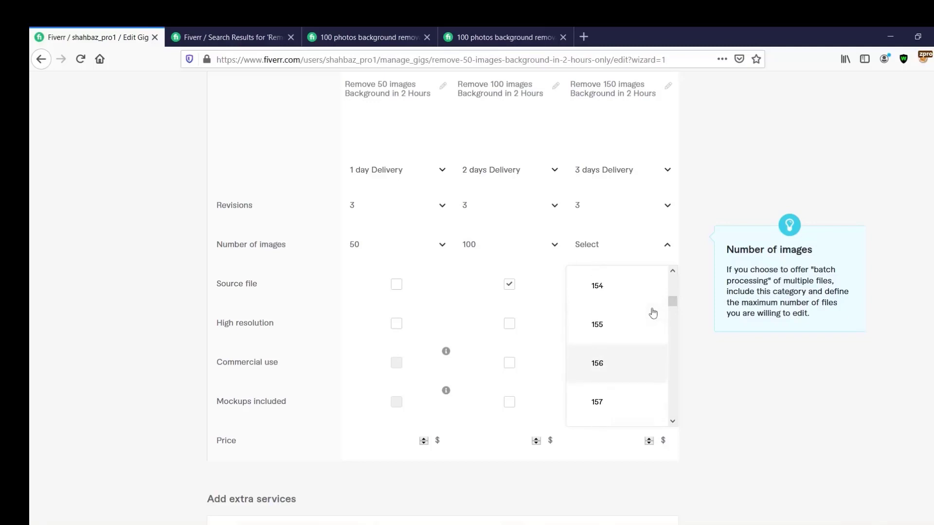
scroll(653, 313, up, 3)
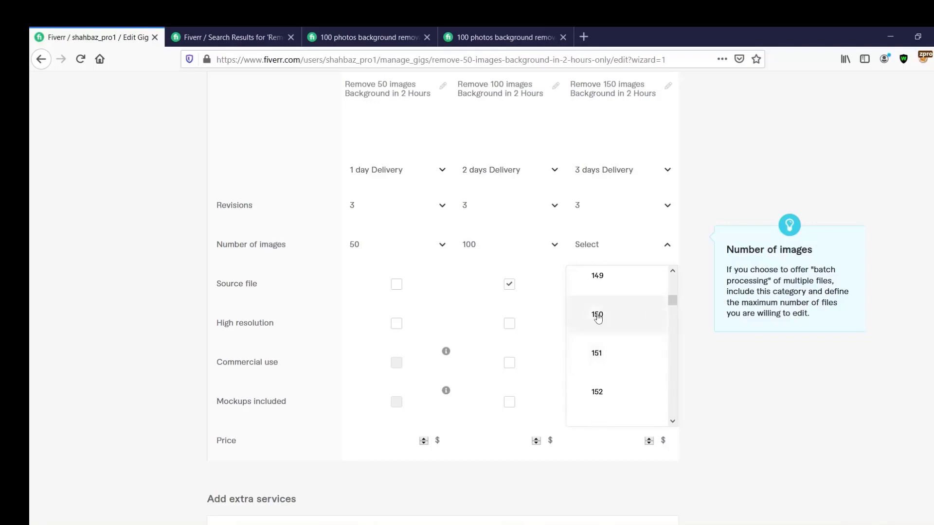
click(598, 315)
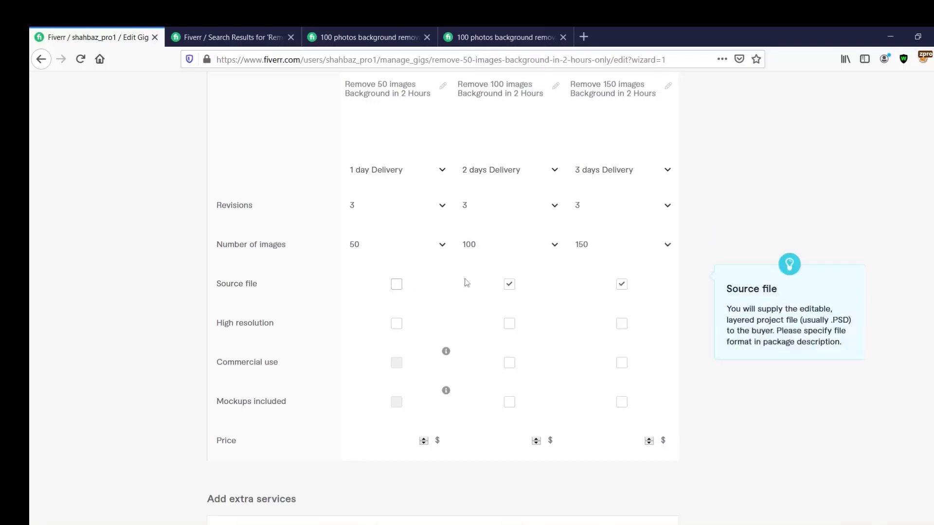
Step: Tick source file, high resolution, commercial use and mockups across the three packages
click(508, 283)
click(621, 284)
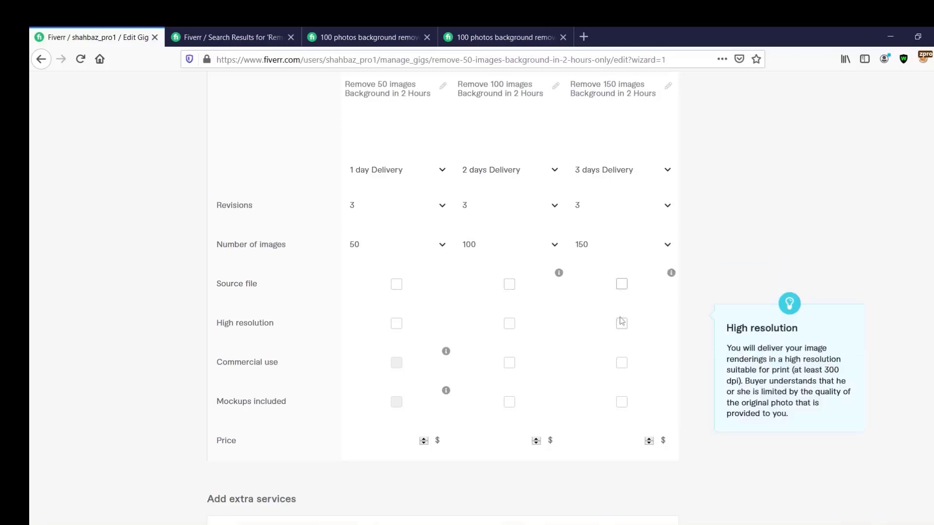
click(621, 322)
click(510, 325)
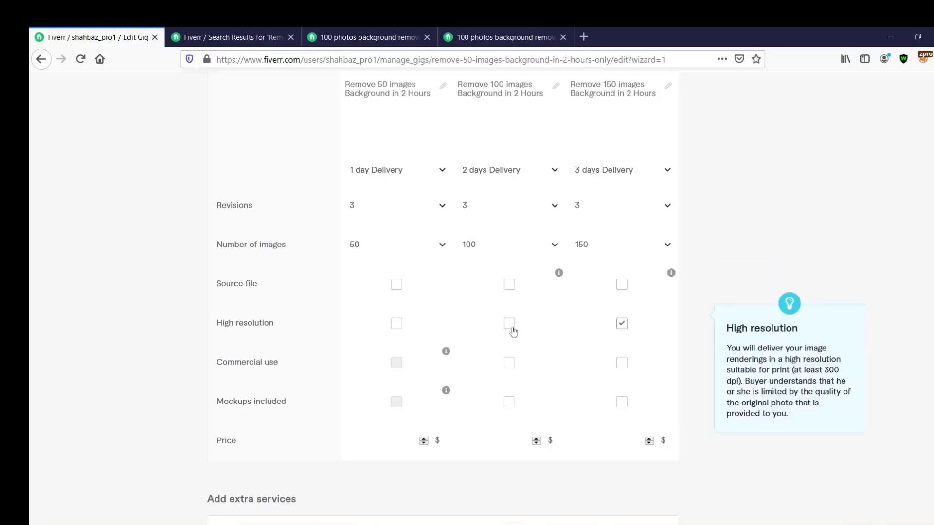
click(396, 326)
click(397, 285)
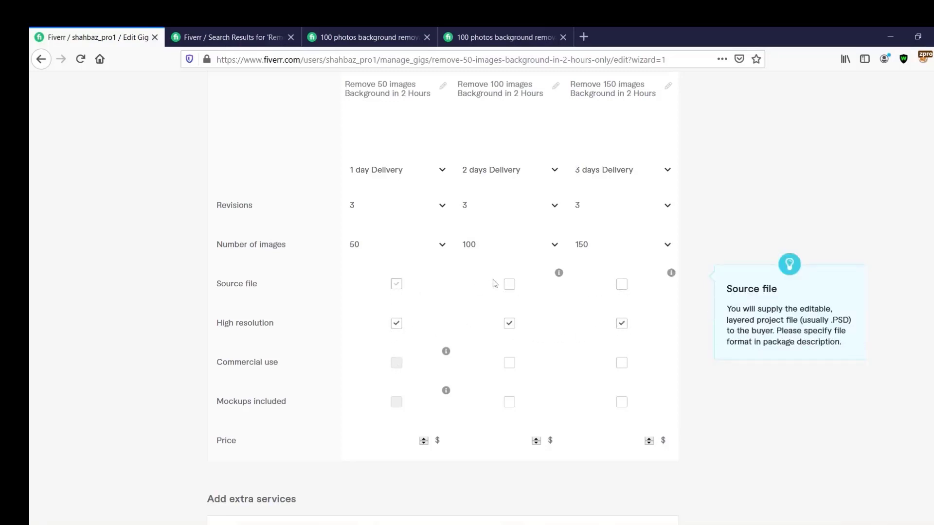
click(510, 284)
click(509, 362)
click(510, 403)
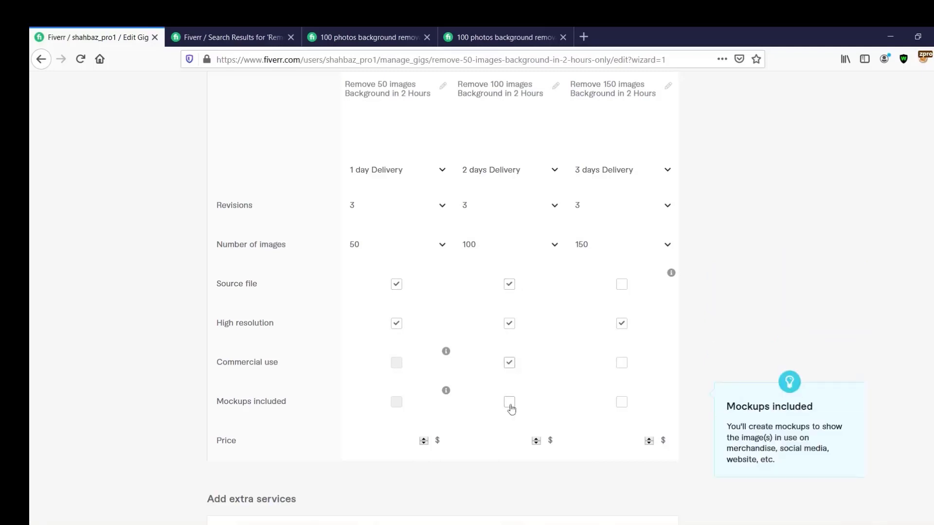
click(622, 284)
click(622, 402)
click(622, 363)
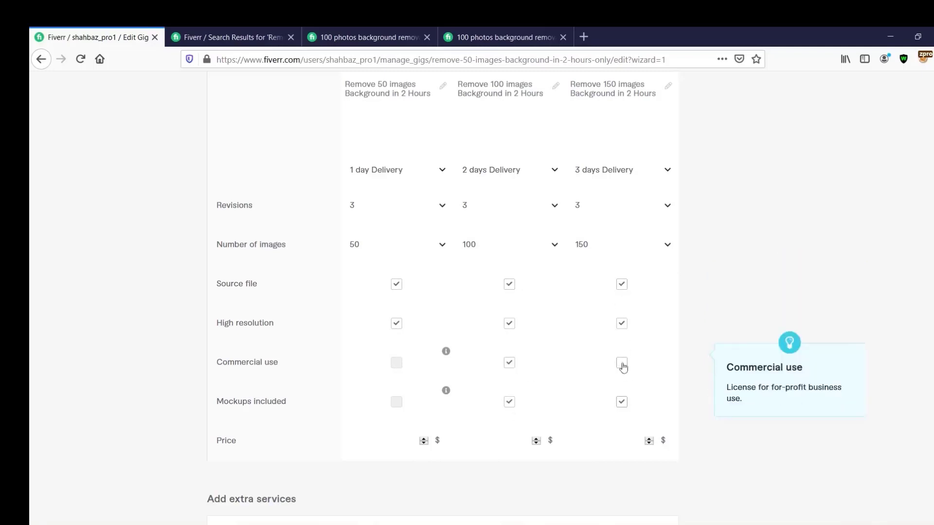
scroll(930, 253, down, 4)
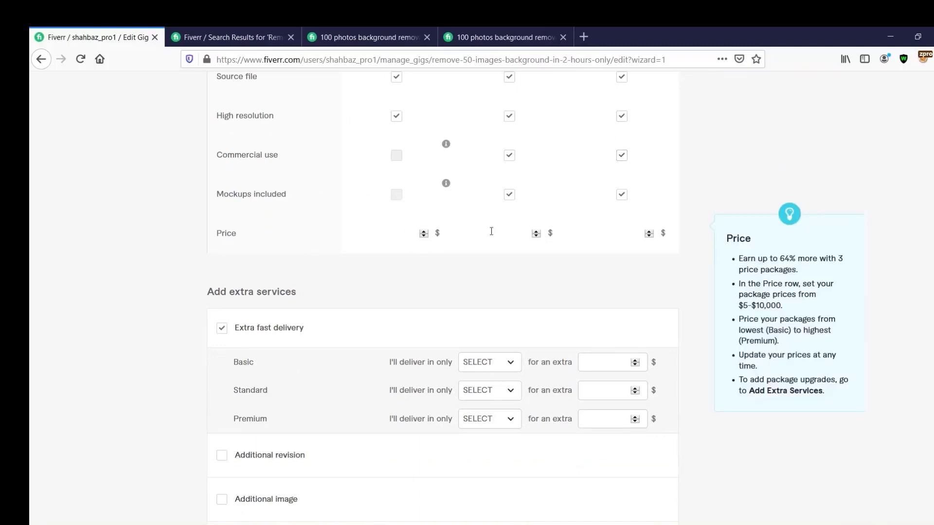
Step: Enter a value in the Basic package price field
text(5)
click(513, 233)
text(1015)
scroll(532, 238, down, 3)
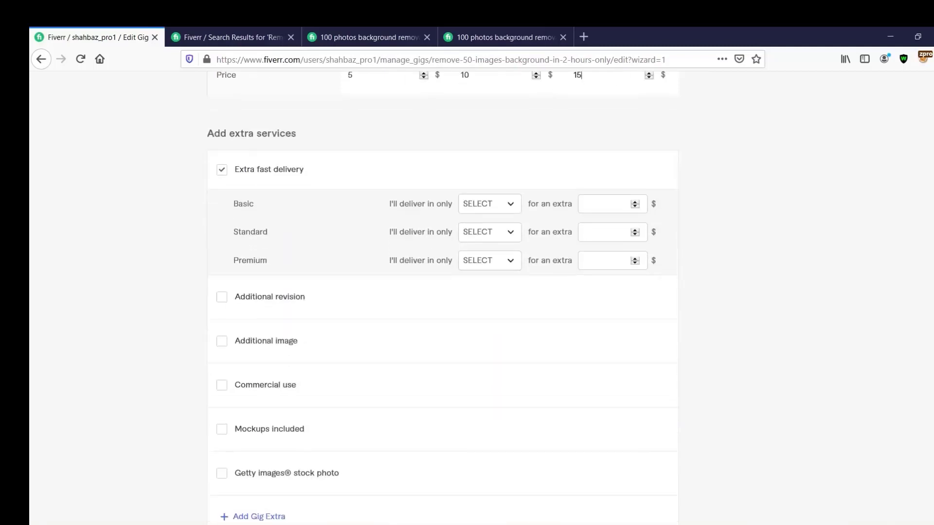
Step: Offer 1-day extra-fast delivery for $5 on the Basic, Standard and Premium packages
click(474, 205)
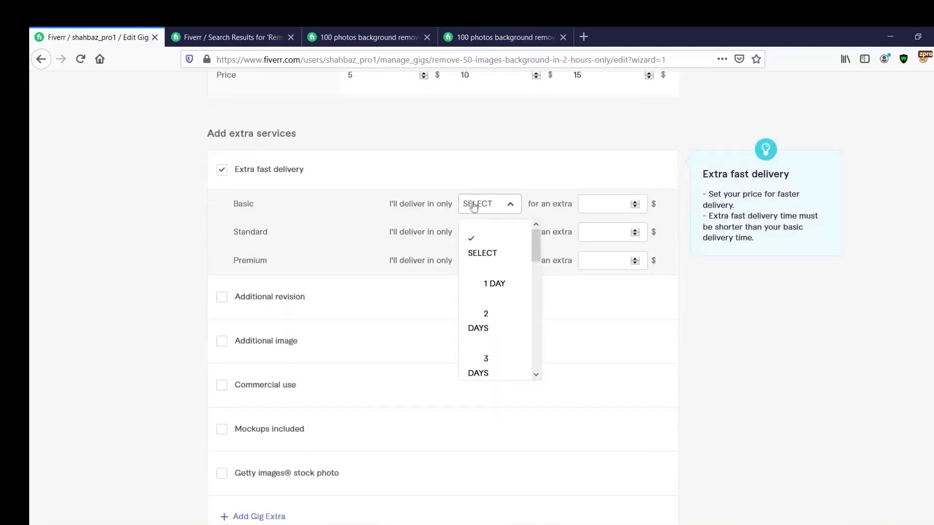
click(489, 279)
click(585, 206)
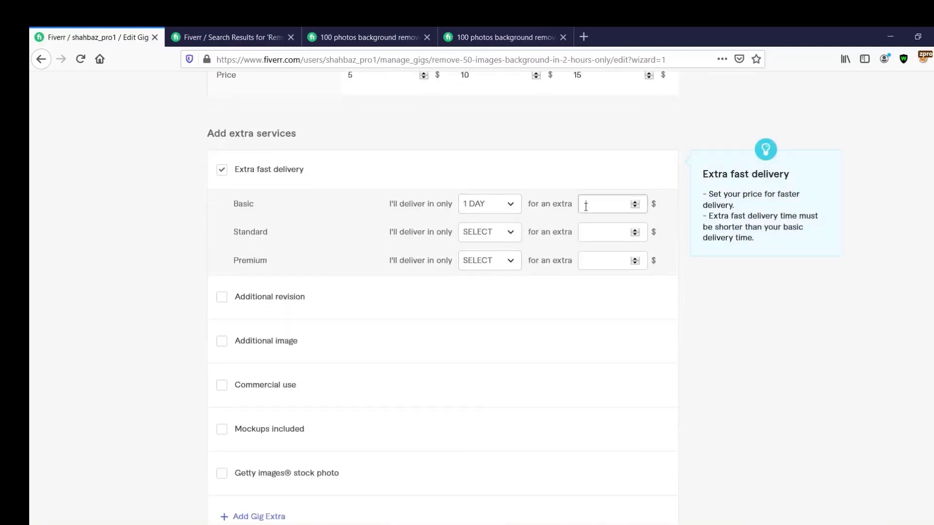
text(5)
click(484, 237)
click(491, 319)
click(611, 234)
text(5)
click(478, 269)
click(482, 340)
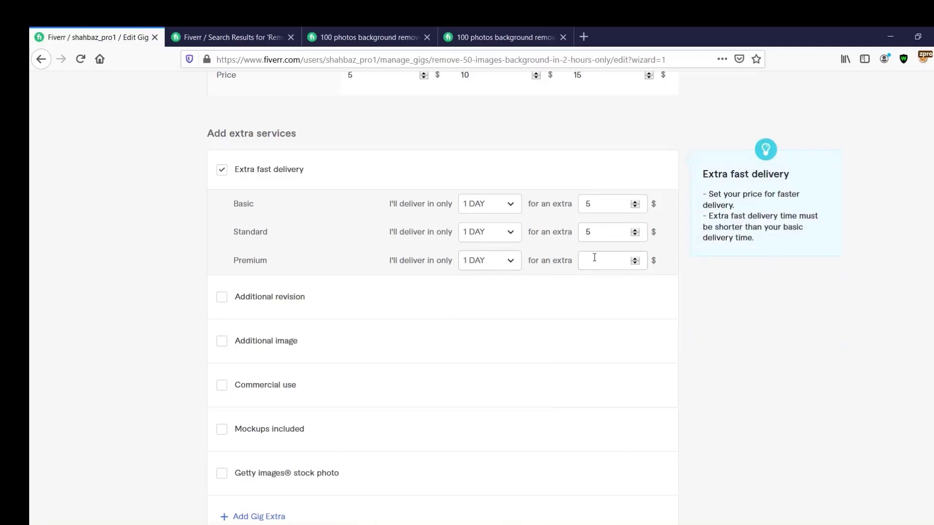
click(594, 259)
text(5)
Step: Tick high resolution in the Basic package column
scroll(478, 180, up, 7)
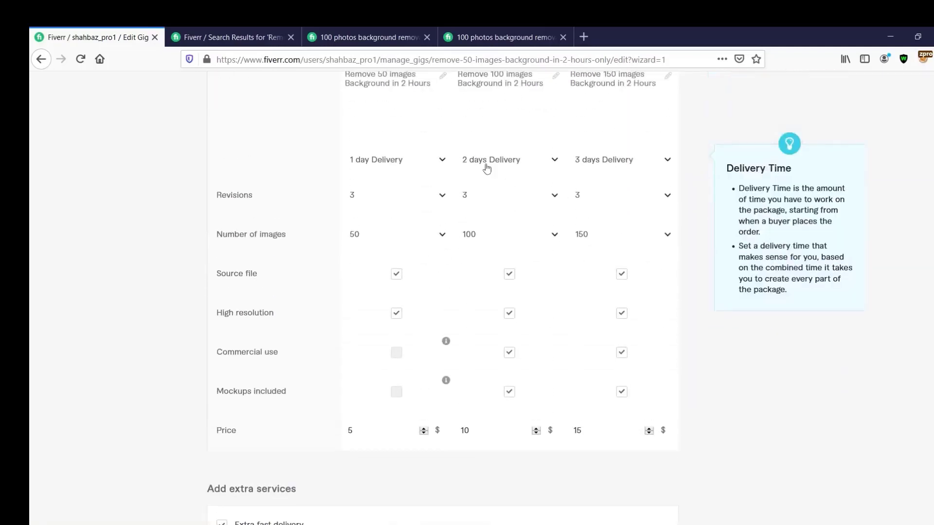
scroll(396, 271, down, 1)
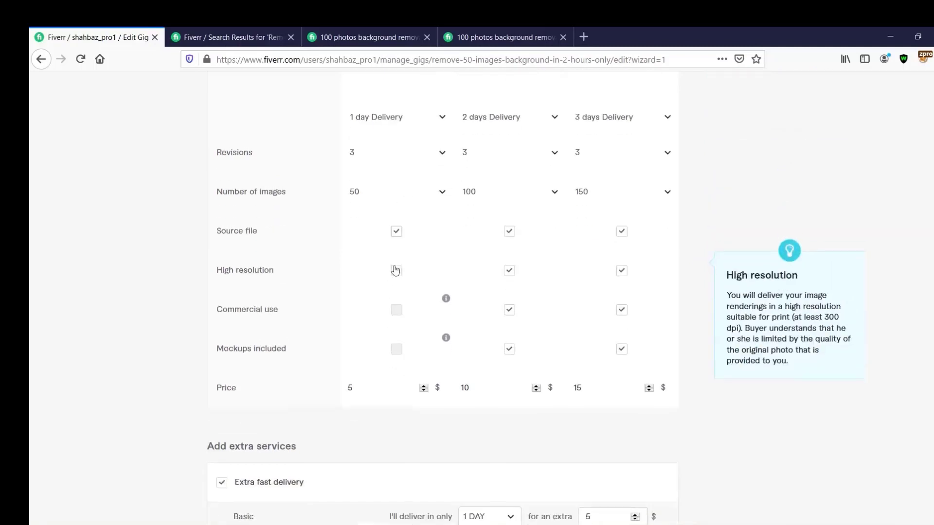
click(396, 271)
scroll(398, 326, down, 1)
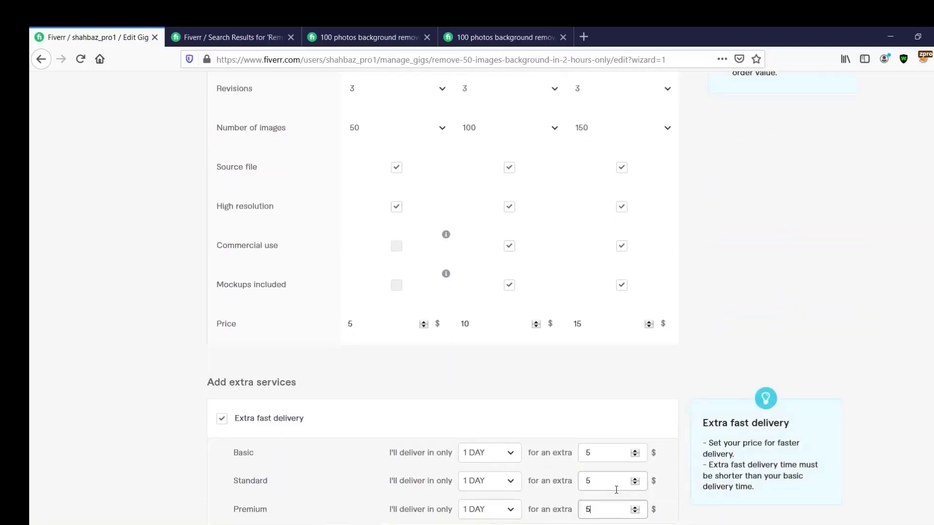
scroll(604, 487, down, 5)
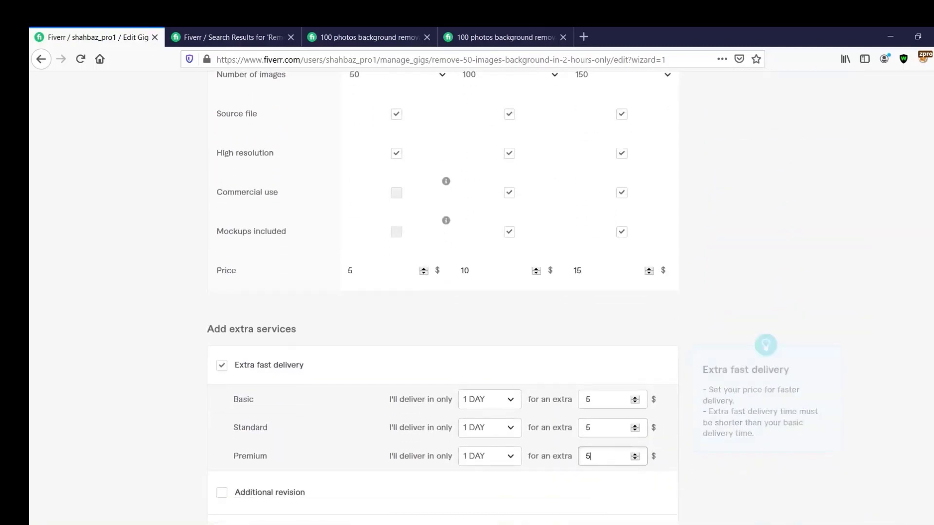
scroll(336, 325, down, 1)
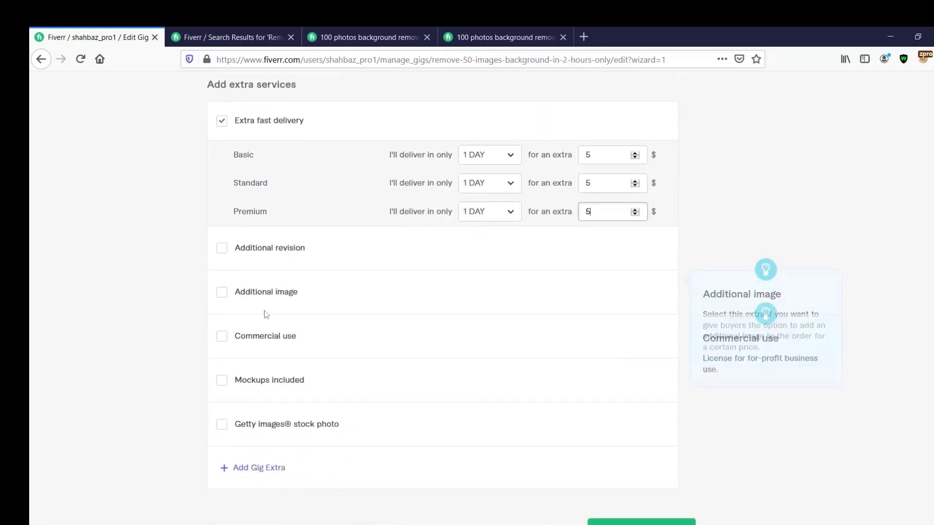
click(220, 292)
click(498, 298)
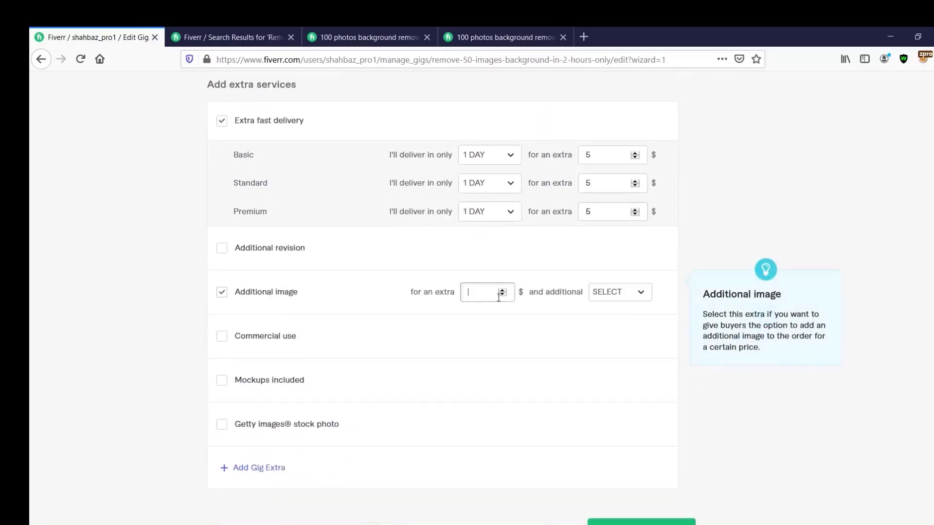
text(5)
click(620, 292)
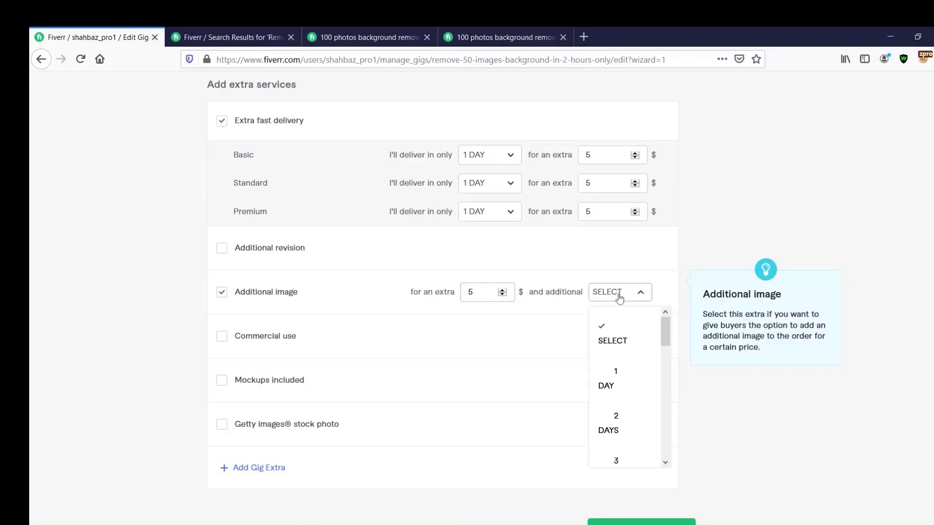
click(244, 294)
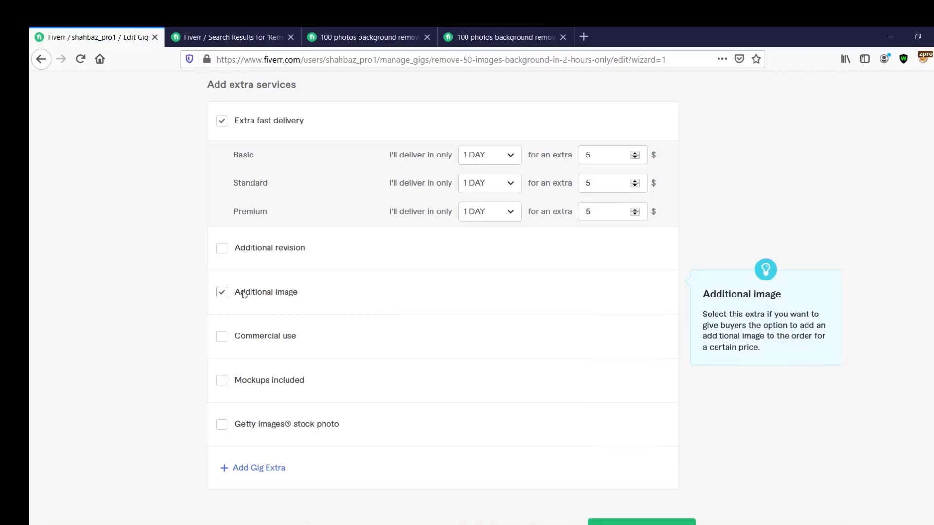
click(223, 339)
click(223, 339)
scroll(236, 433, down, 1)
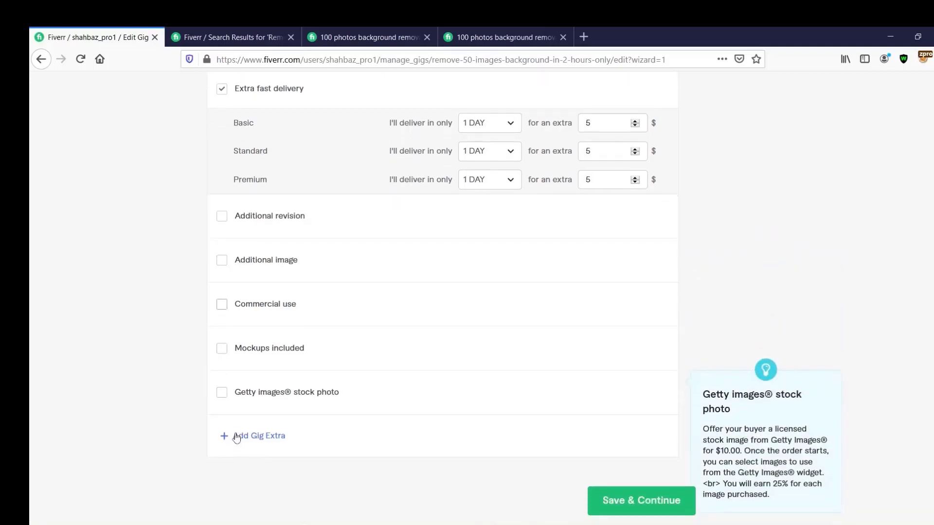
scroll(240, 406, down, 1)
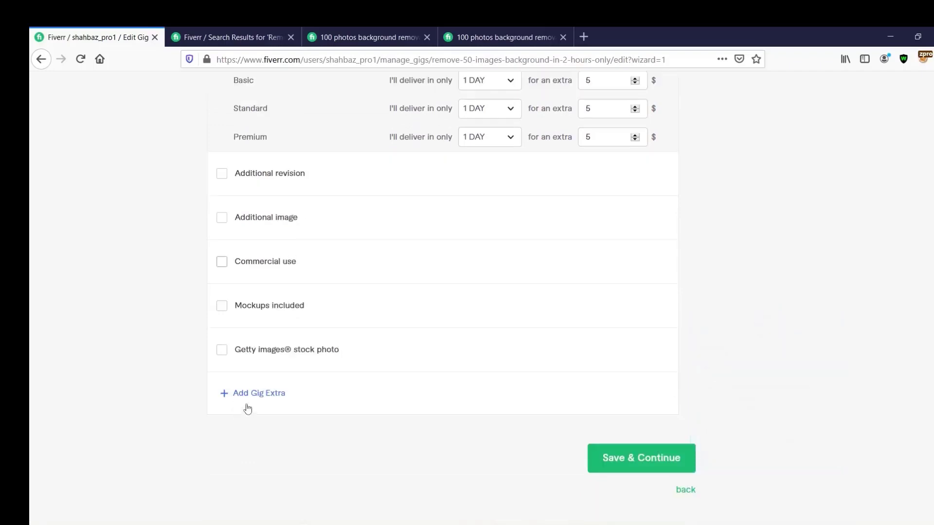
Step: Try saving the pricing, then inspect Basic's extra-fast delivery options after the error
click(632, 462)
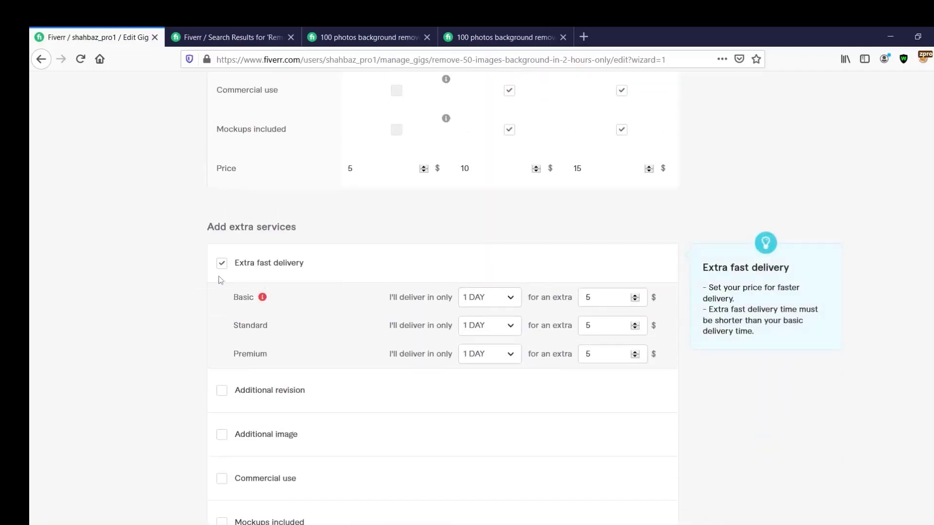
click(496, 303)
click(493, 303)
click(485, 302)
click(477, 301)
scroll(428, 292, up, 1)
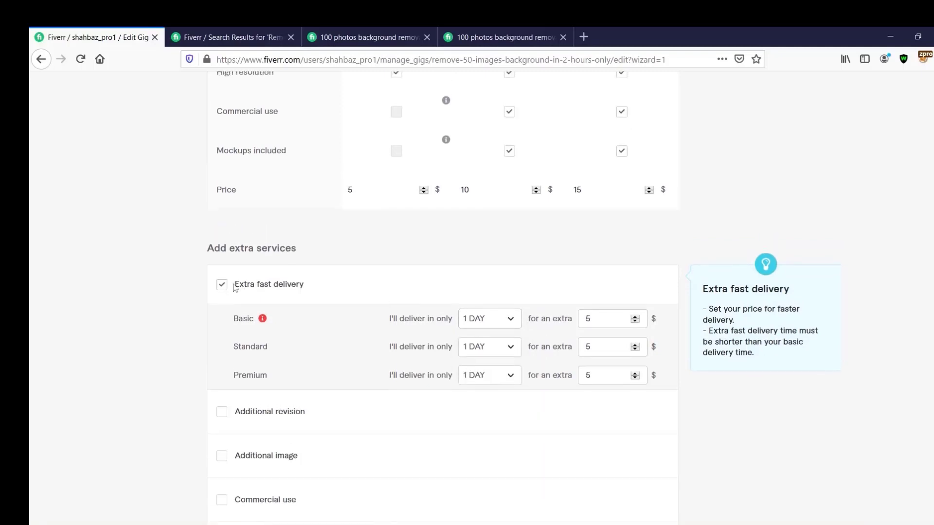
scroll(438, 292, down, 2)
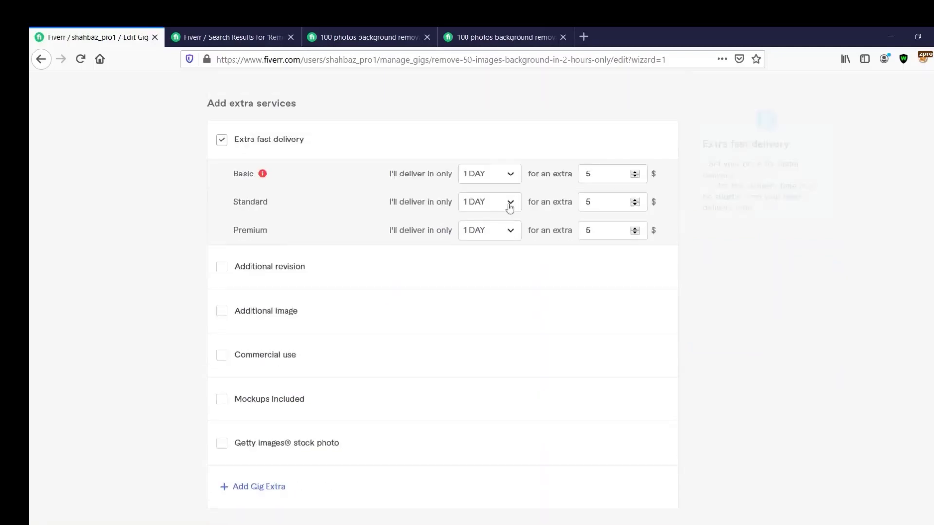
scroll(434, 202, up, 2)
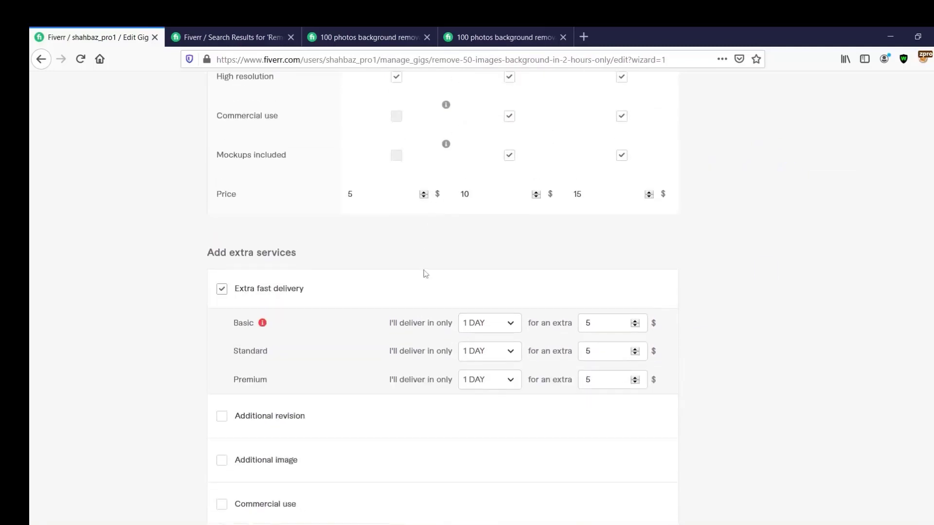
scroll(448, 240, down, 7)
scroll(449, 240, up, 6)
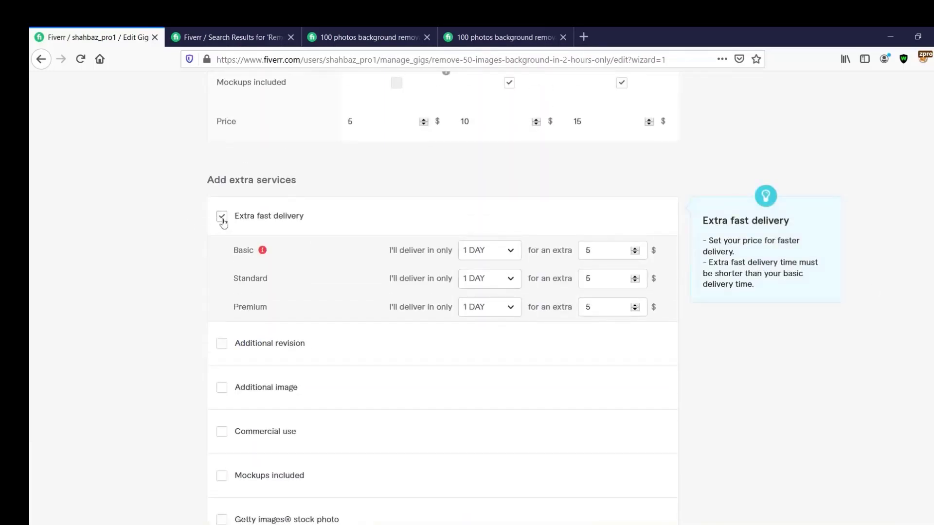
scroll(899, 179, up, 9)
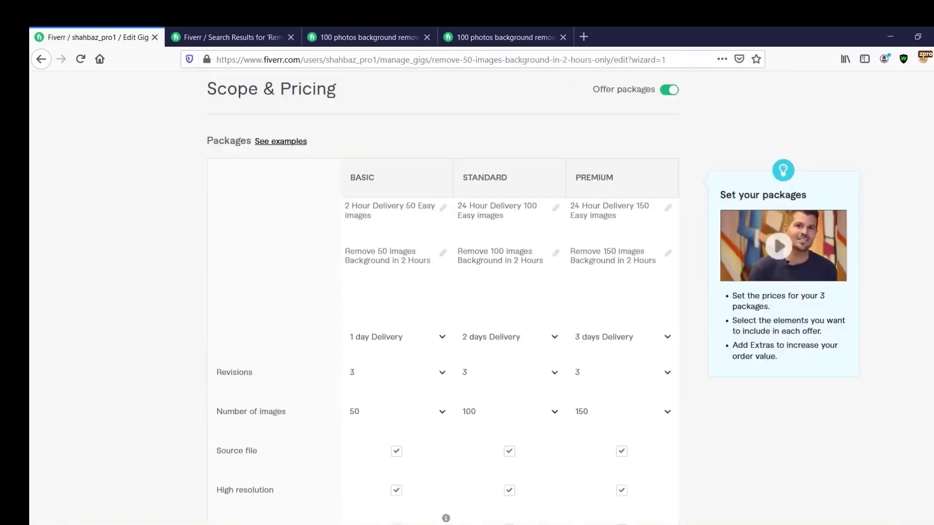
scroll(375, 232, down, 3)
Step: Change Basic delivery to 2 days and save the pricing step
click(376, 220)
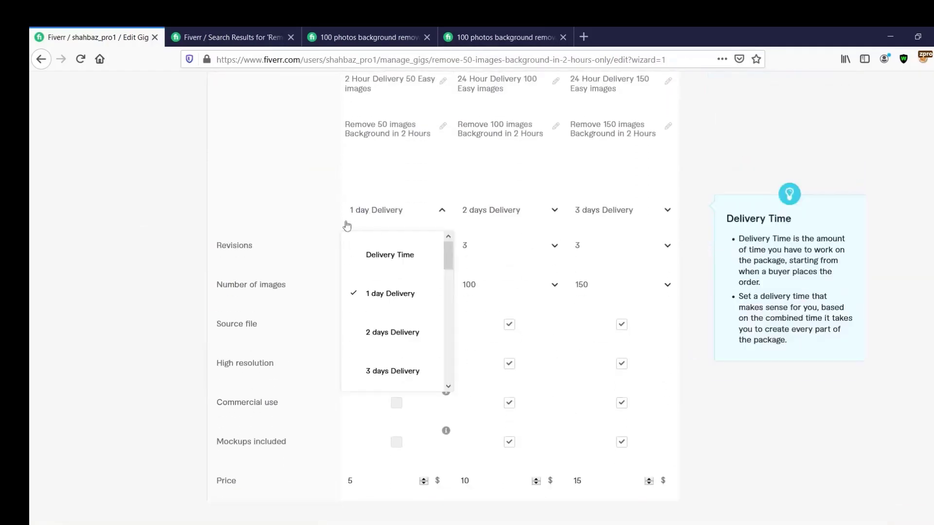
click(418, 335)
scroll(688, 372, down, 12)
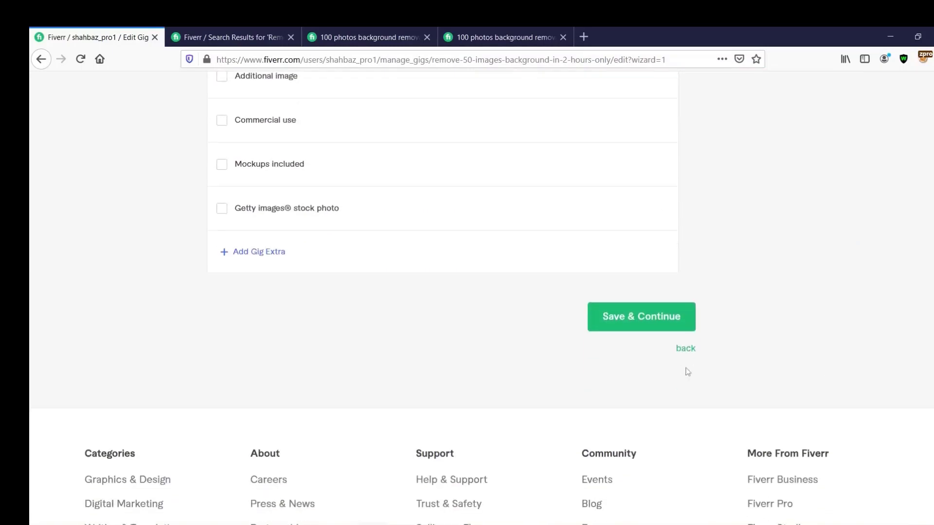
click(642, 319)
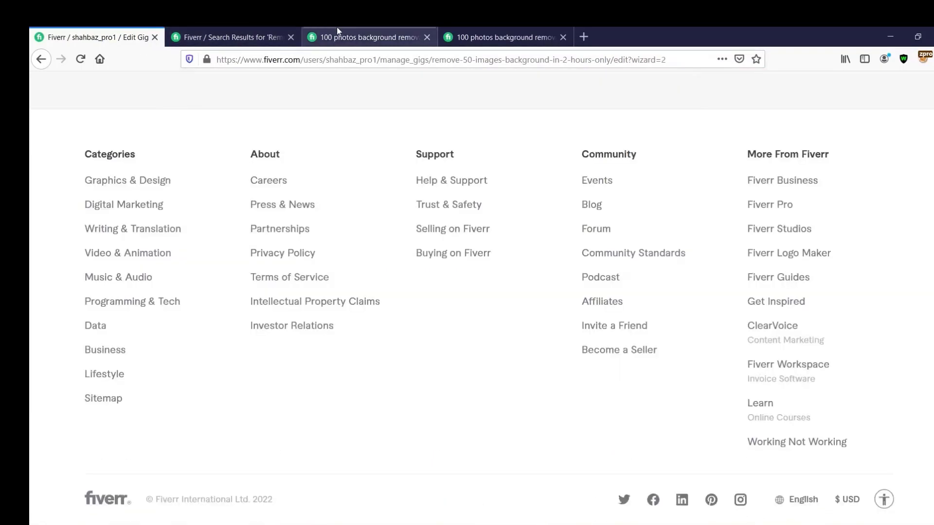
Step: Read the two competitors' background-removal gig pages, then return to the Edit Gig tab
click(370, 37)
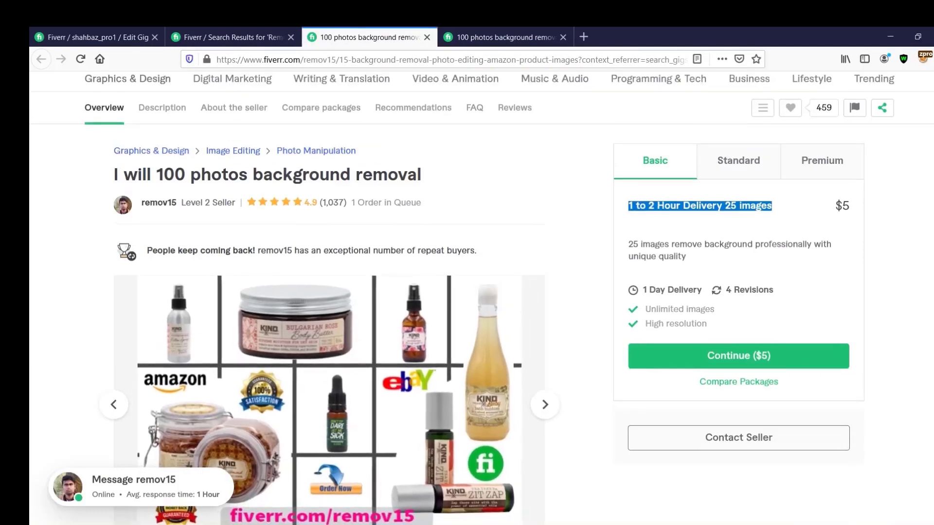
scroll(368, 75, down, 10)
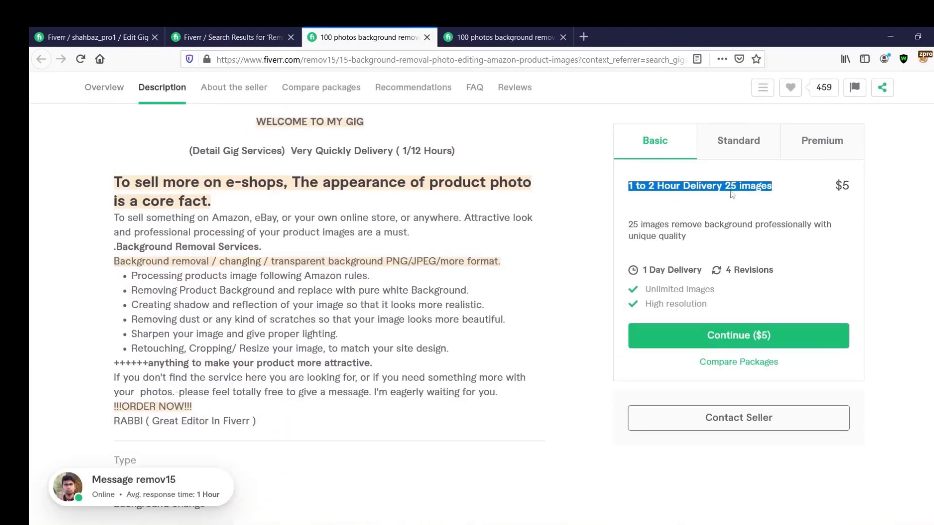
click(472, 32)
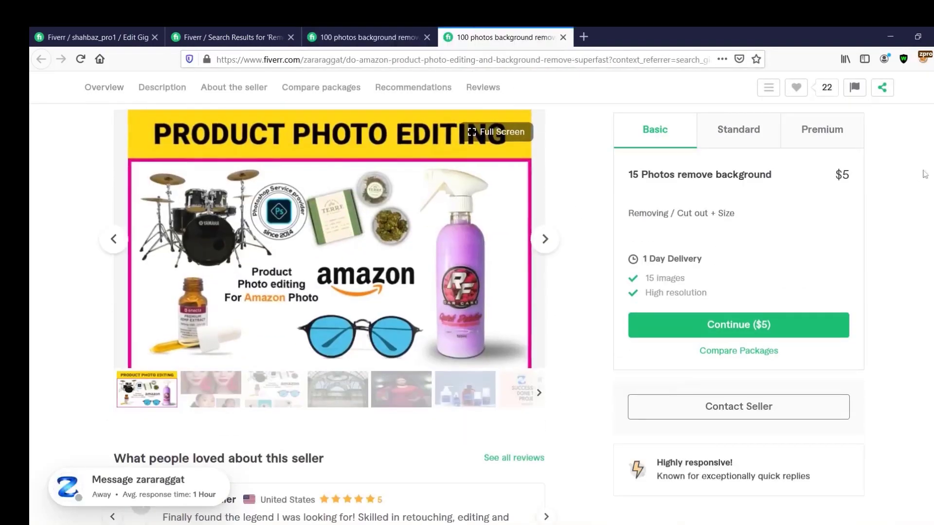
scroll(924, 174, down, 8)
scroll(329, 311, down, 2)
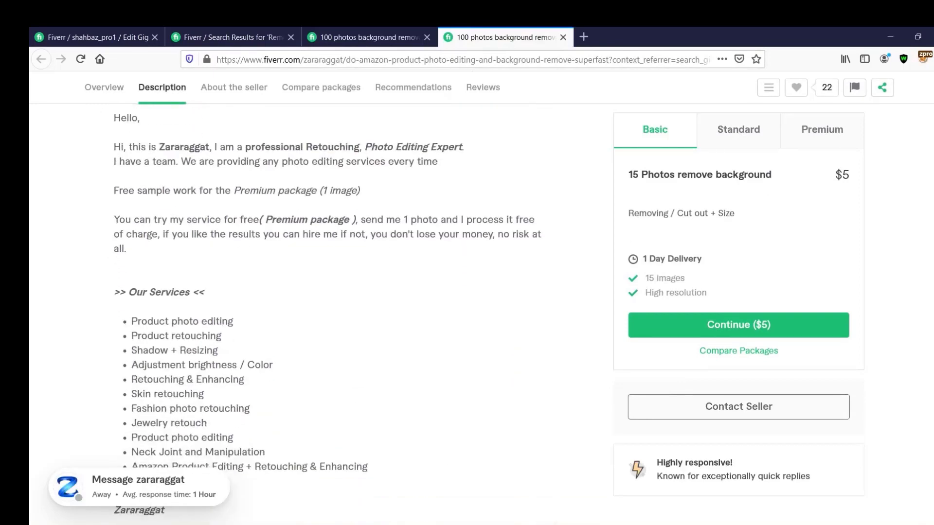
scroll(258, 232, up, 1)
scroll(259, 232, down, 2)
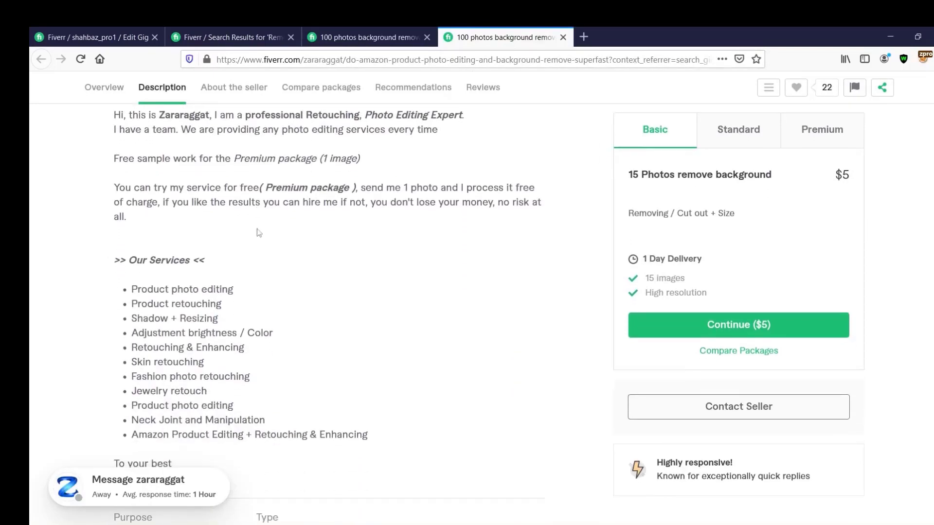
scroll(258, 232, down, 1)
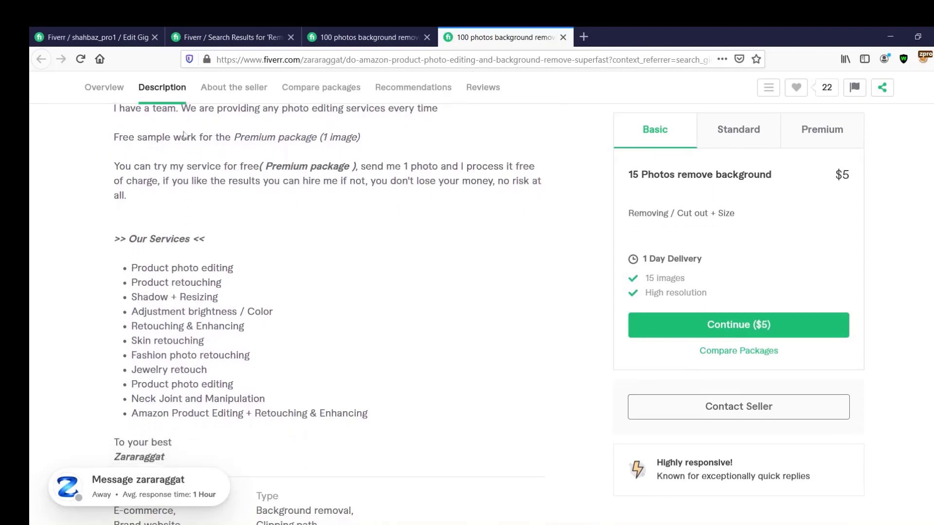
scroll(238, 210, up, 2)
scroll(238, 210, up, 1)
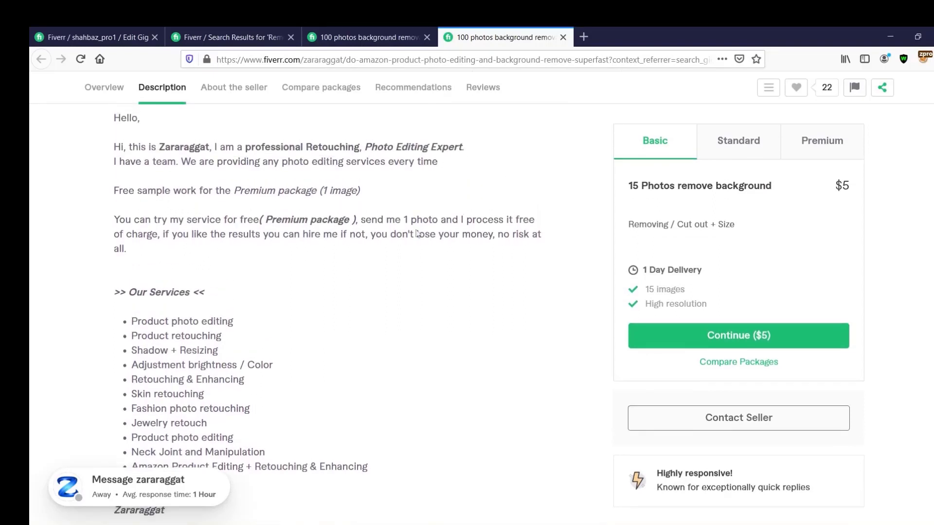
click(49, 31)
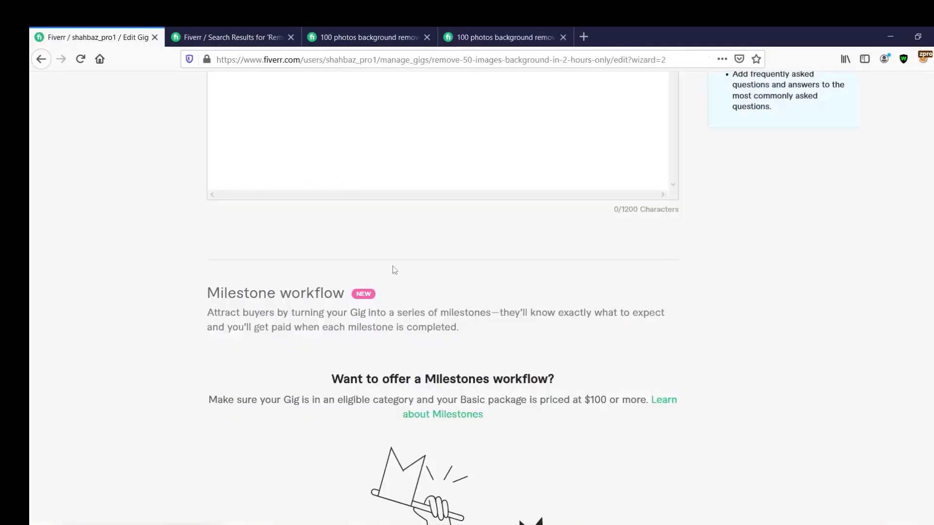
Step: Copy the WordHero graphic-designer bio and paste it into the gig description
scroll(761, 249, up, 3)
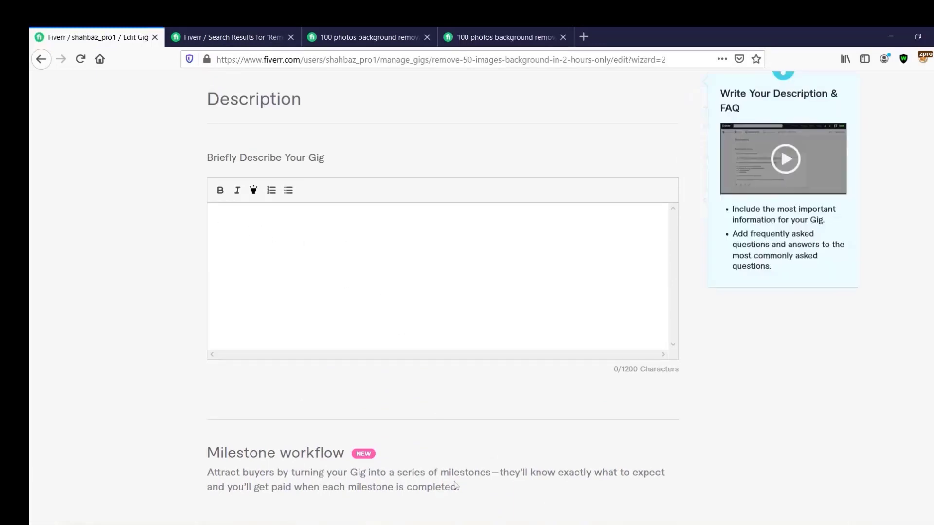
click(477, 524)
click(163, 233)
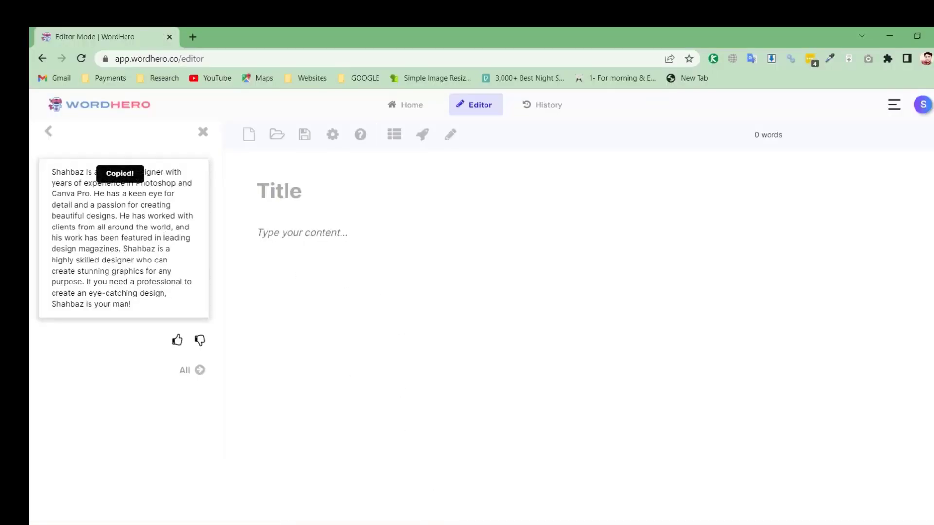
key(alt+Tab)
key(ctrl+v)
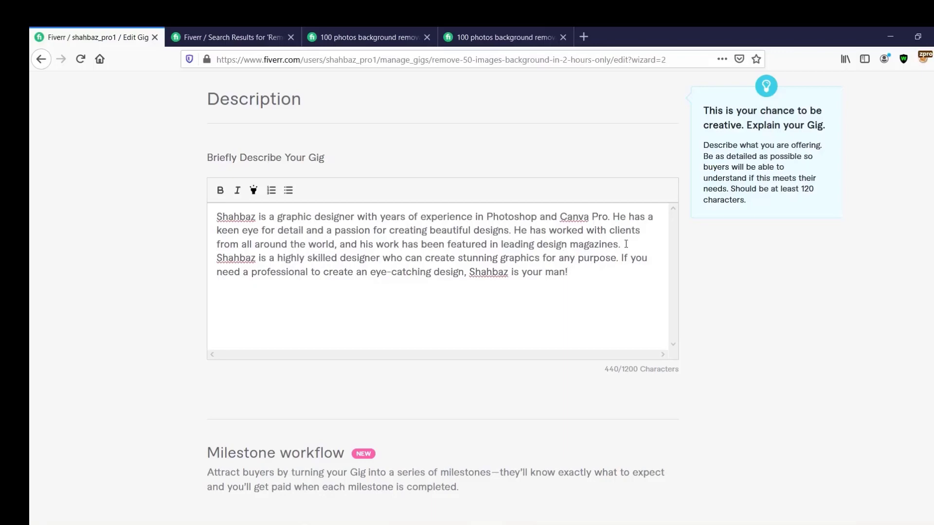
Step: Delete the description's last two sentences, leaving the first paragraph at 272/1200 characters
drag(626, 244, 626, 271)
key(BackSpace)
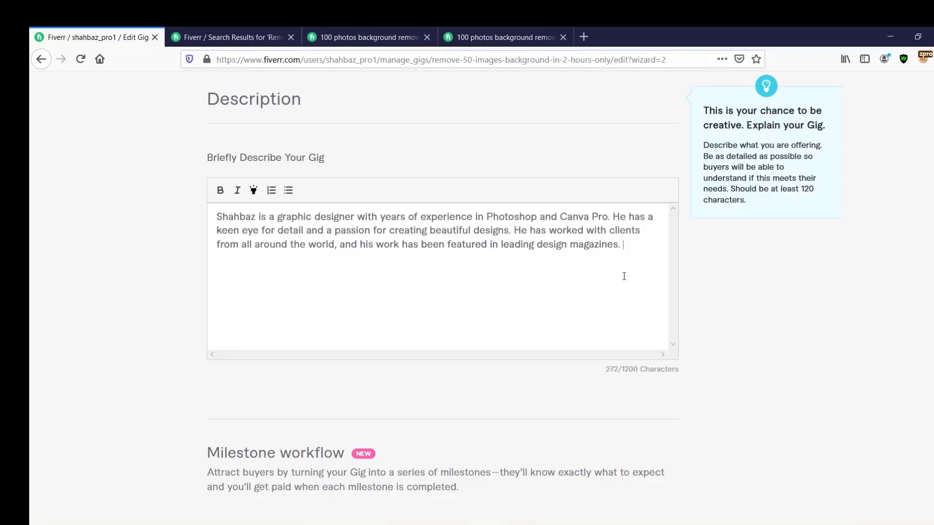
Step: From the Remove Background search results, open five competitor gigs in background tabs
click(197, 37)
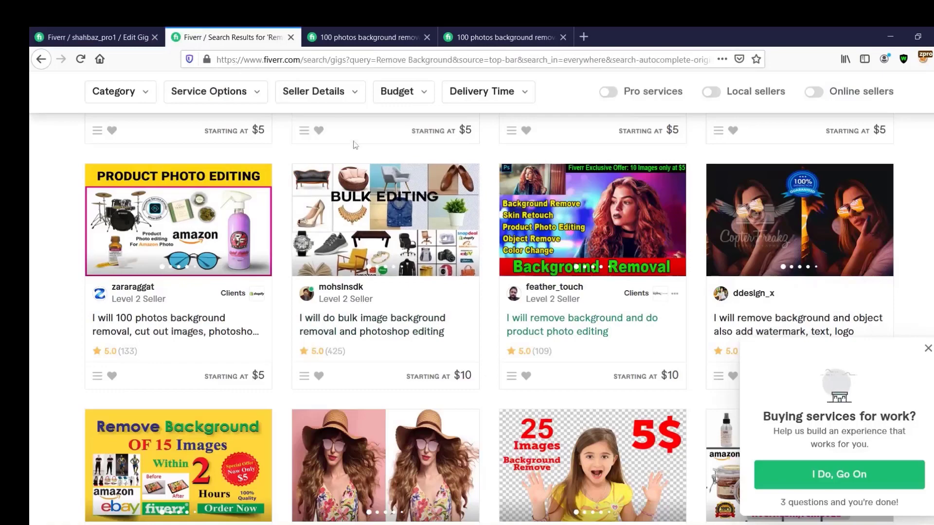
scroll(291, 341, down, 2)
scroll(286, 388, up, 1)
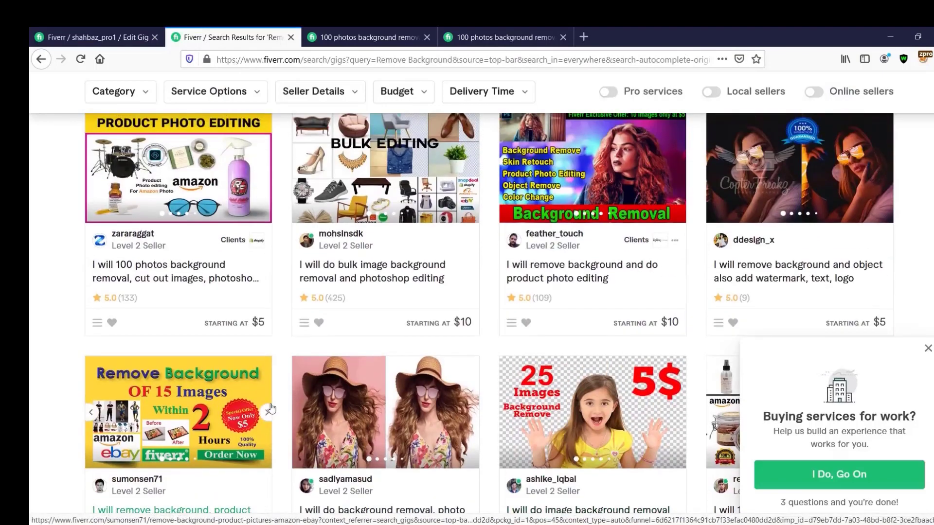
scroll(271, 408, down, 1)
middle_click(351, 337)
middle_click(233, 346)
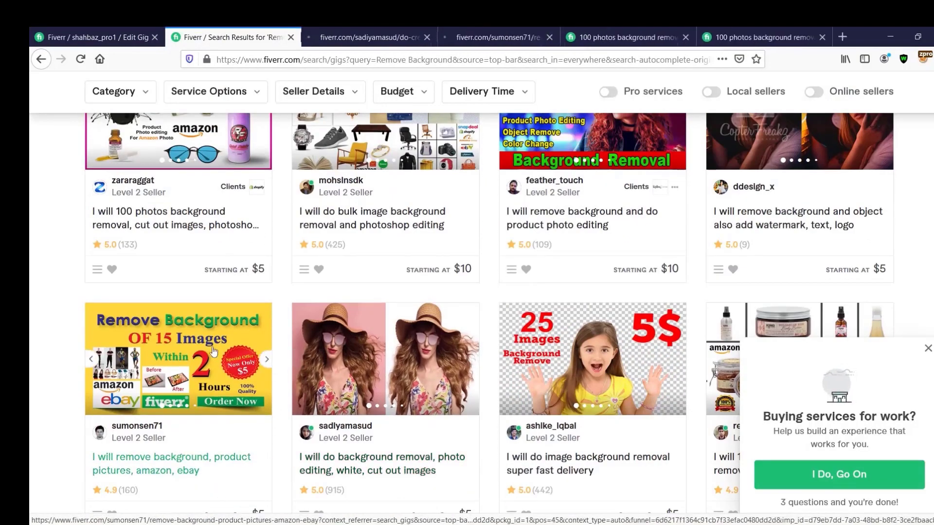
scroll(233, 346, down, 10)
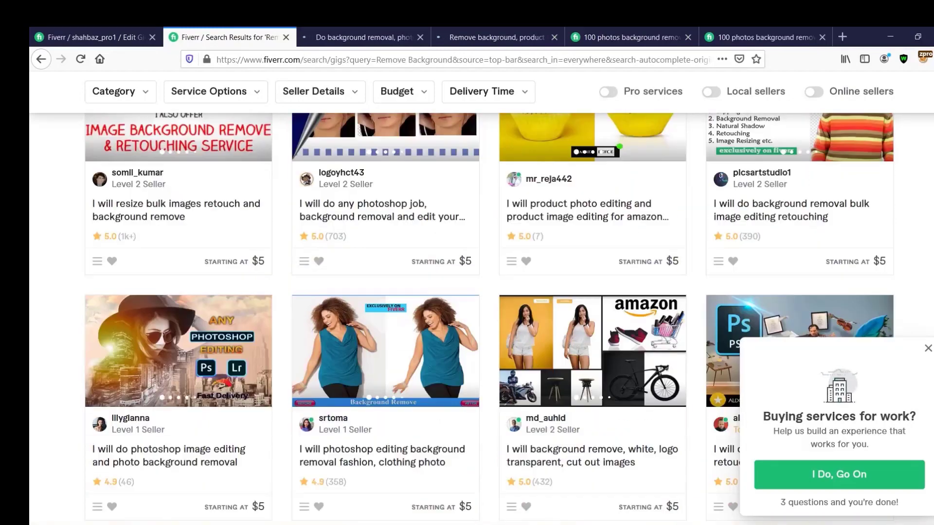
scroll(483, 510, up, 15)
scroll(483, 510, down, 1)
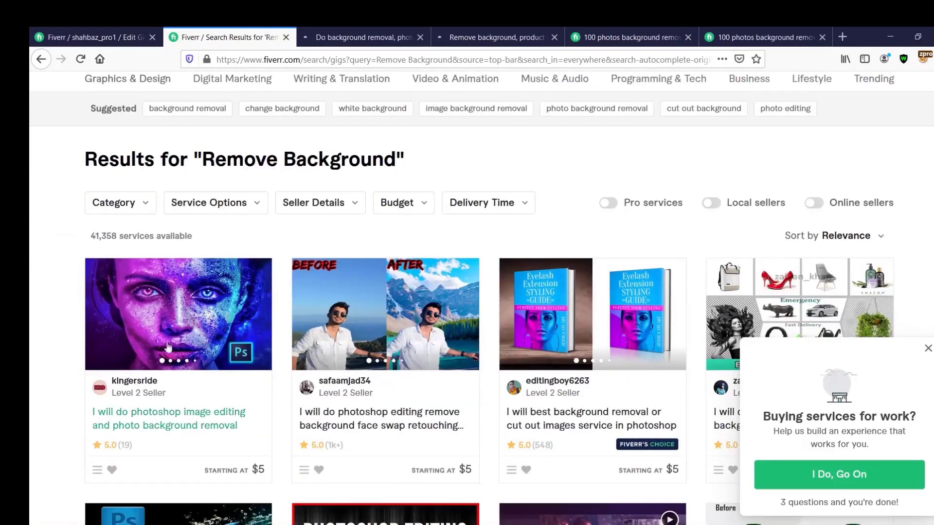
middle_click(169, 418)
middle_click(381, 418)
middle_click(591, 418)
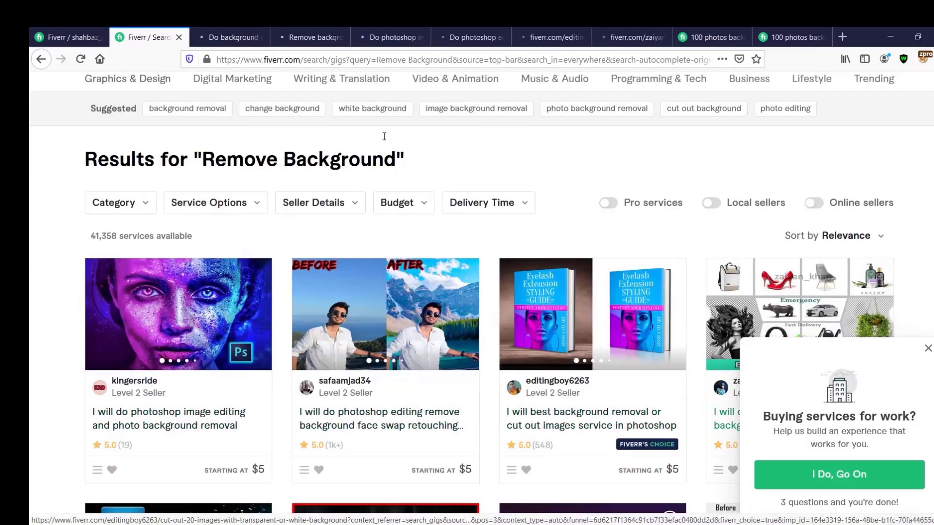
Step: Read one competitor's background-removal gig page, then go back to the Edit Gig tab
click(246, 37)
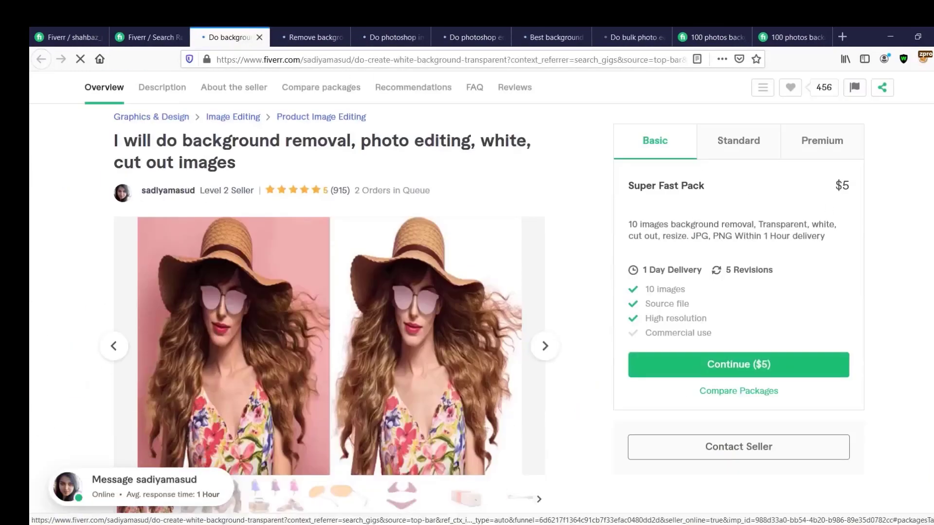
scroll(329, 311, down, 8)
scroll(536, 292, down, 3)
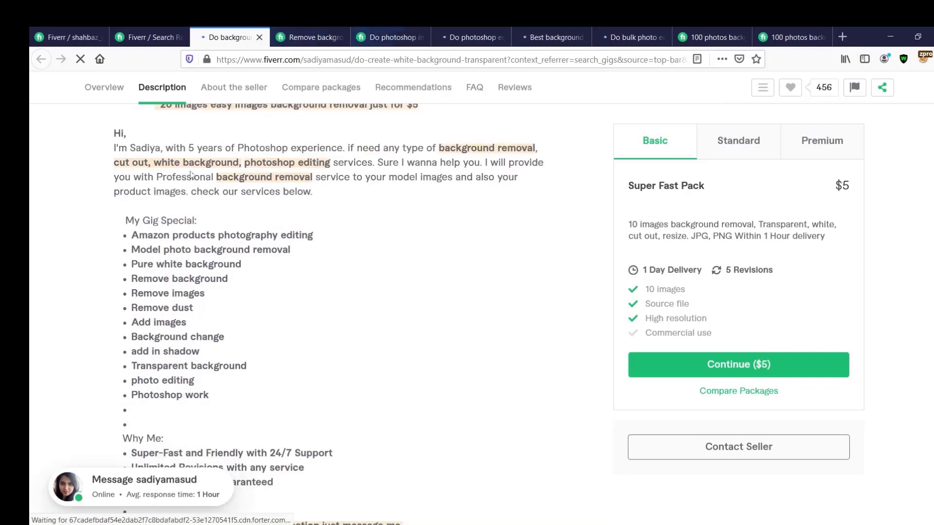
click(81, 31)
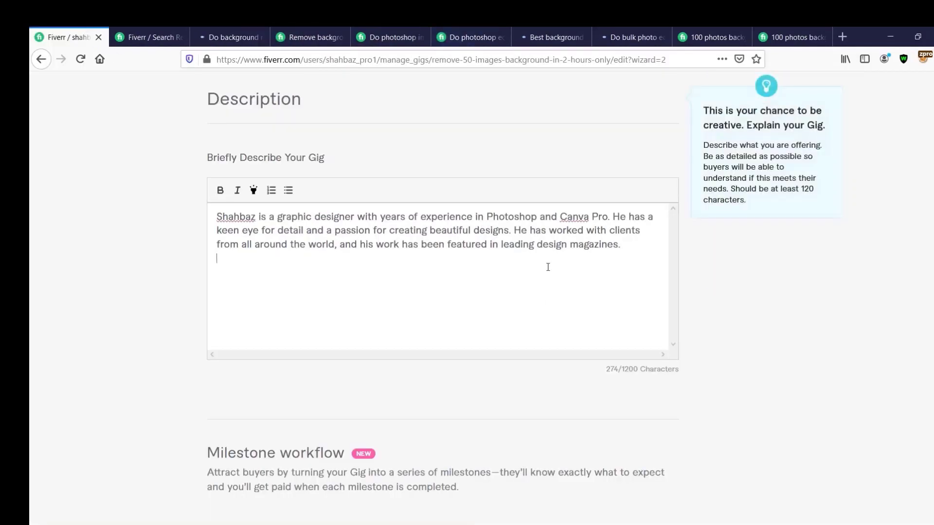
Step: Add the 5$-for-50-images removal offer, noting 1 person/thing per image and contact-first for complex images
text(I will provide )
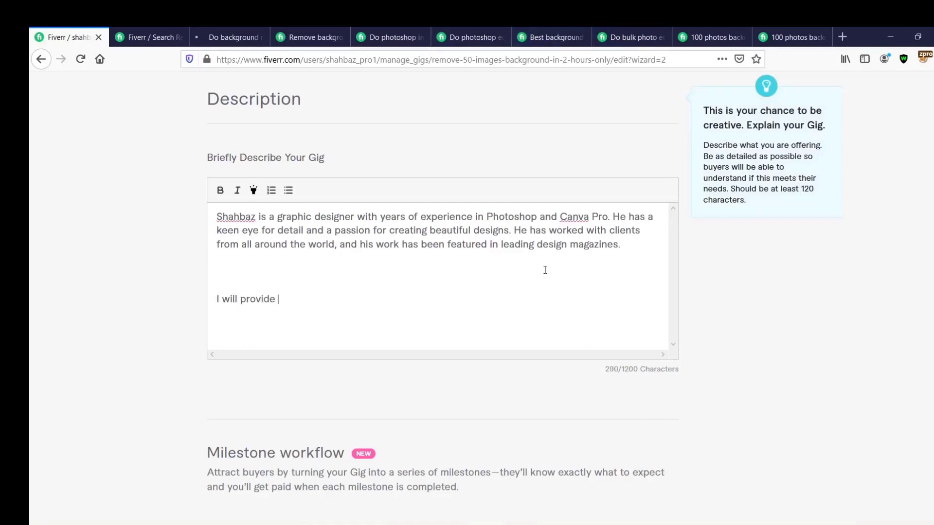
text(you Background Imag)
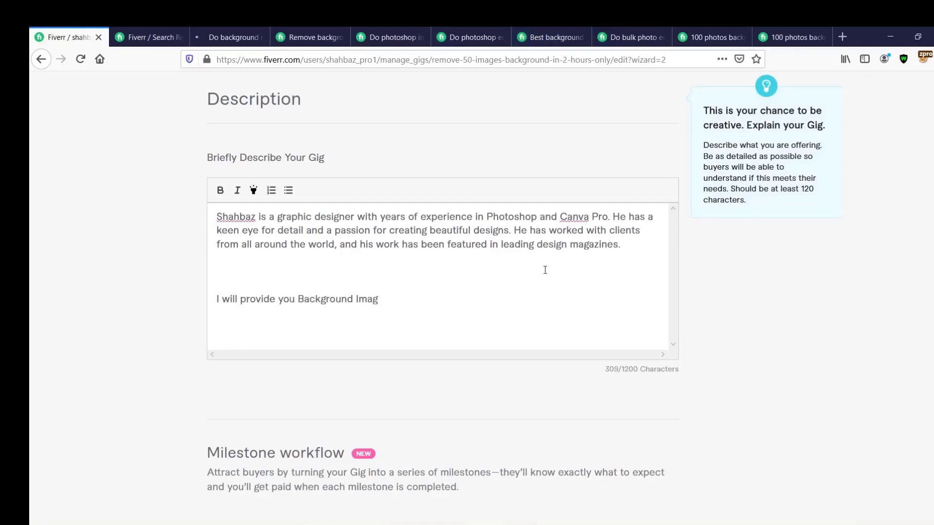
text(e Removal Services on)
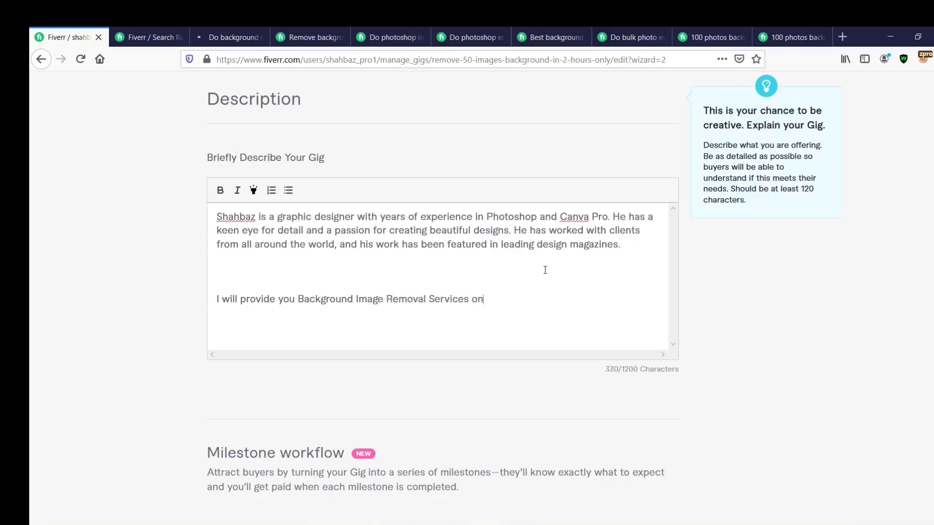
text( fiverr in just 5$ wi)
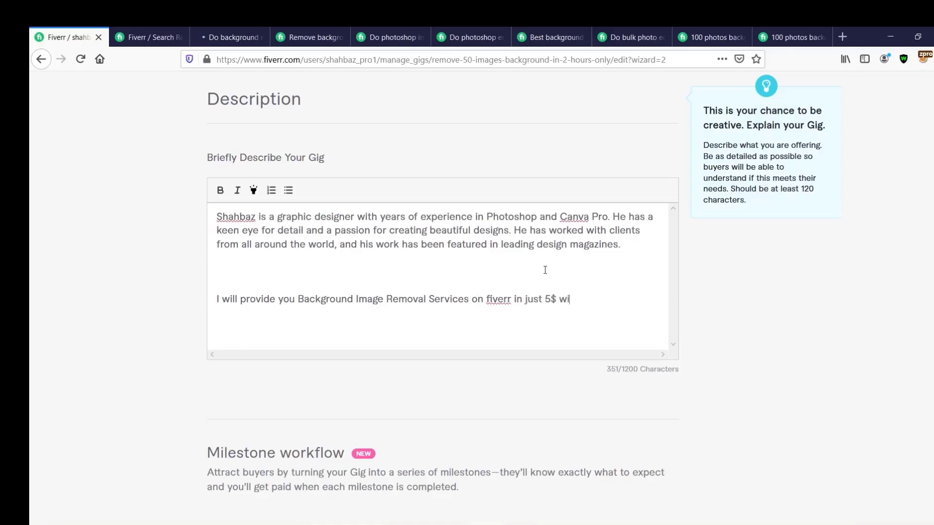
text(th 50 Images)
text(No)
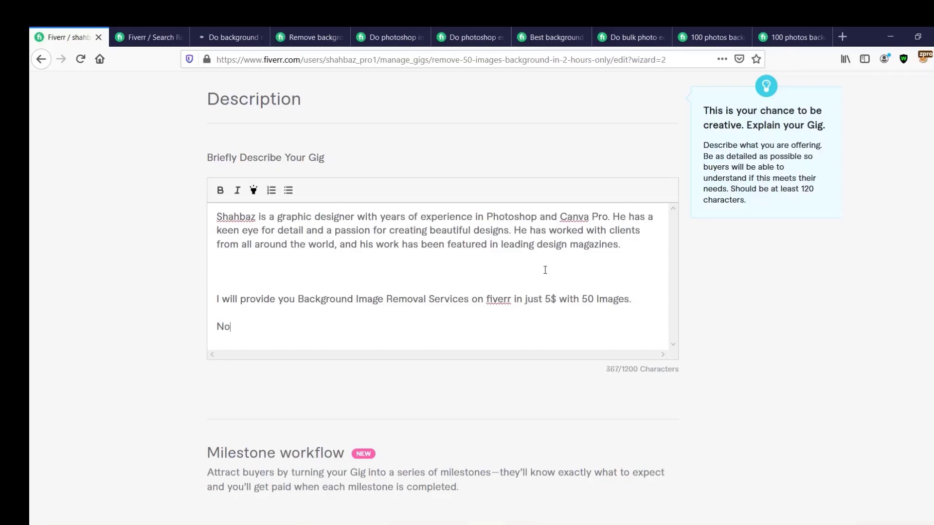
text(te: We can remove only )
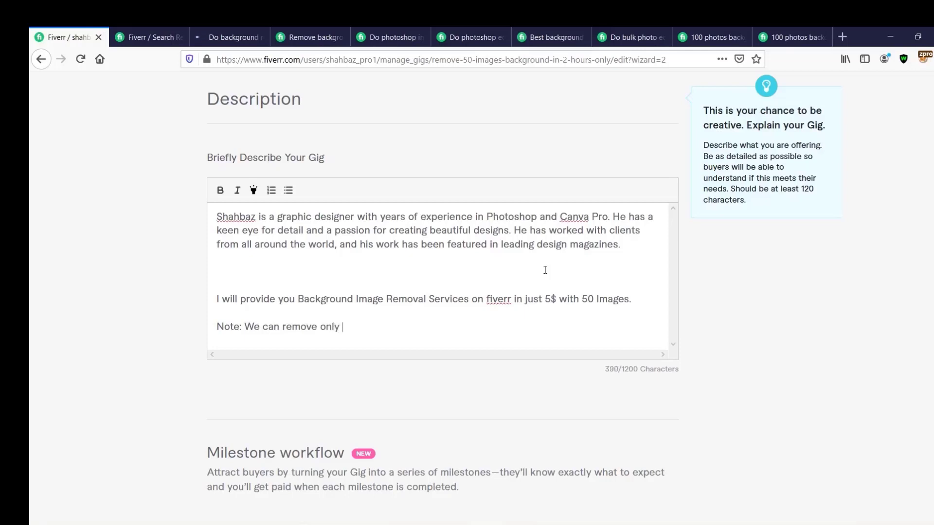
text(s1)
key(BackSpace)
key(BackSpace)
text(1)
key(BackSpace)
text(50)
key(BackSpace)
key(BackSpace)
key(BackSpace)
text(1 Image with)
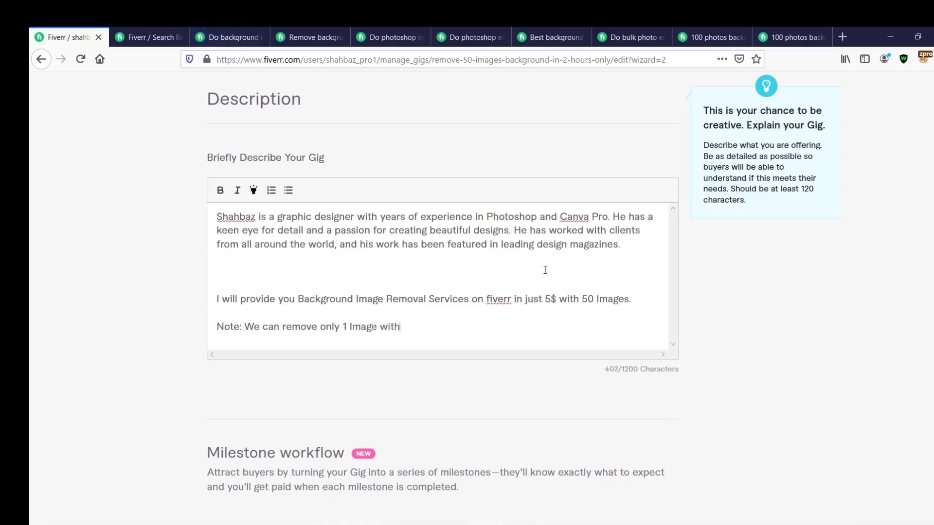
text( 1 Person/things)
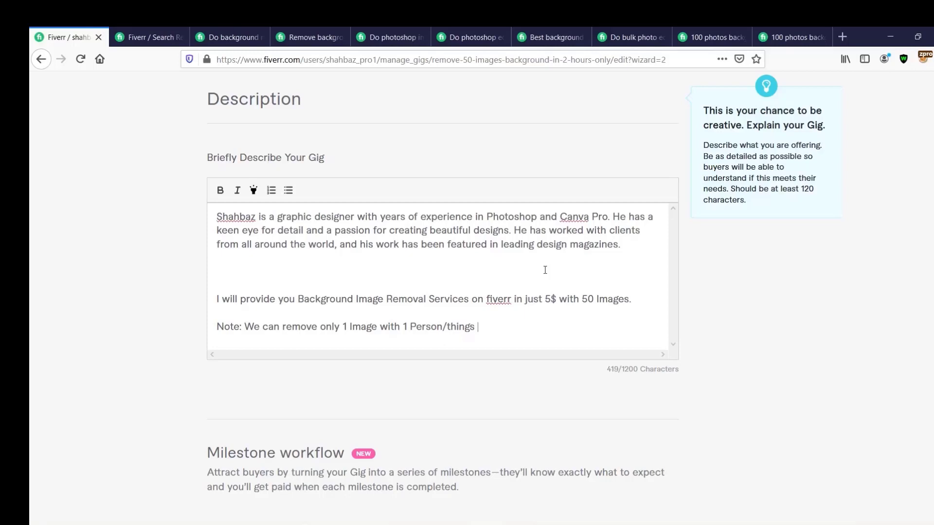
text(asy Images) )
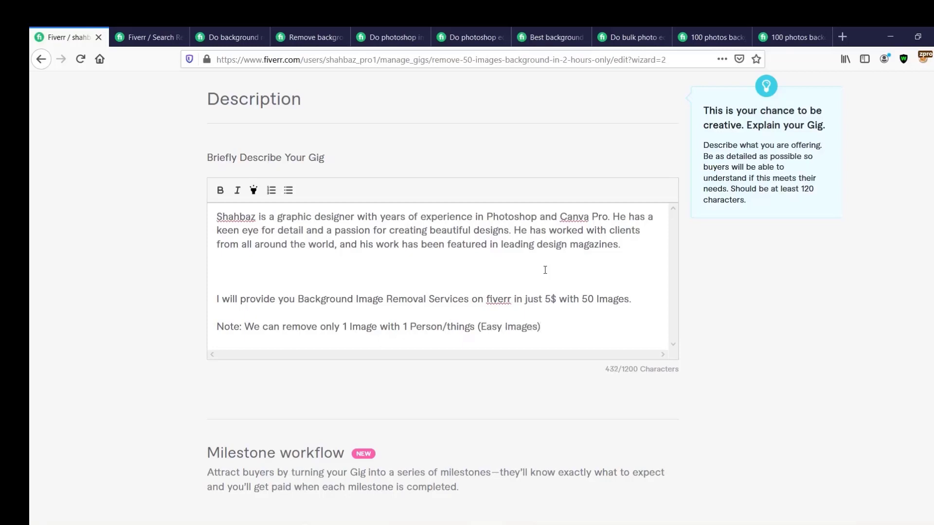
text(If you have complex)
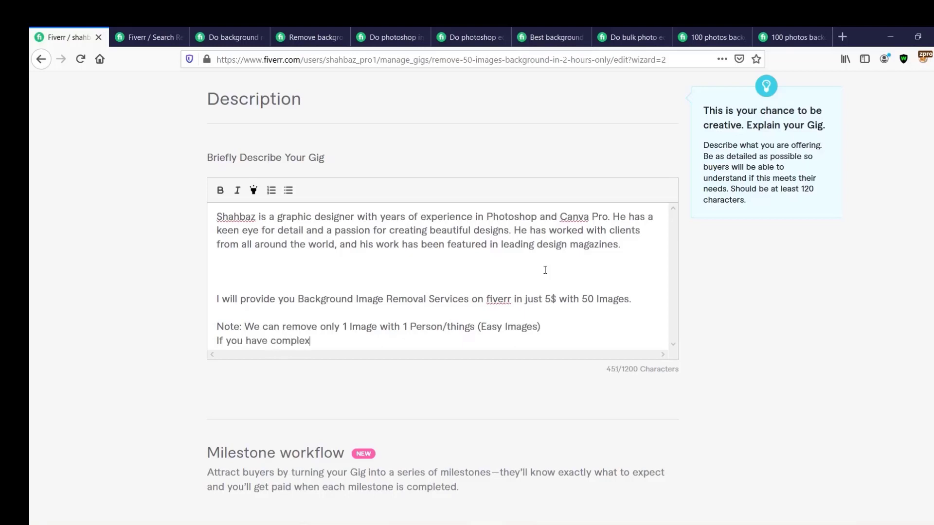
text( images with multiple )
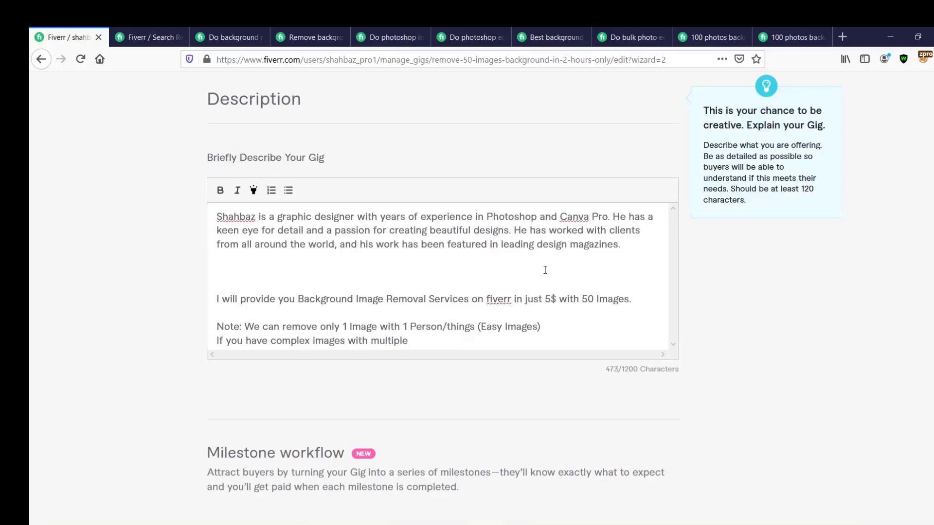
text(things, contact us befor)
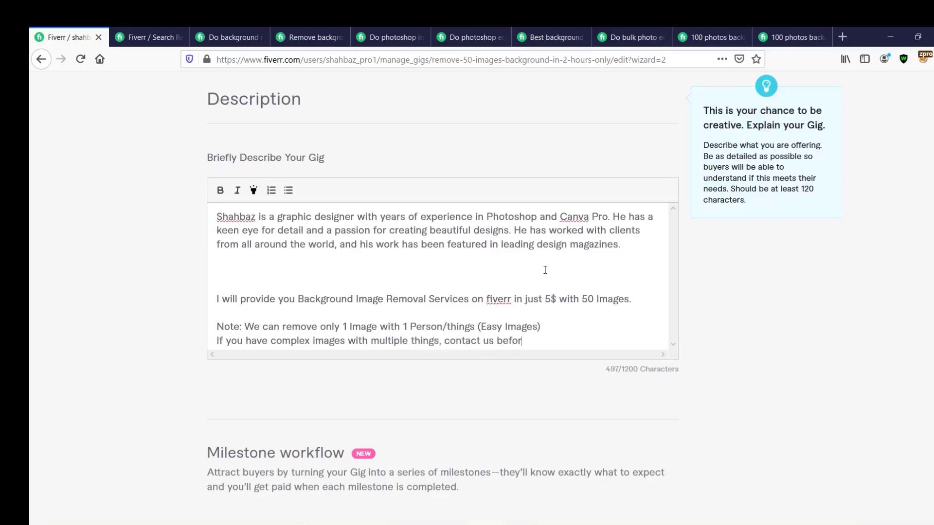
text(e ordering.)
key(Return)
key(Return)
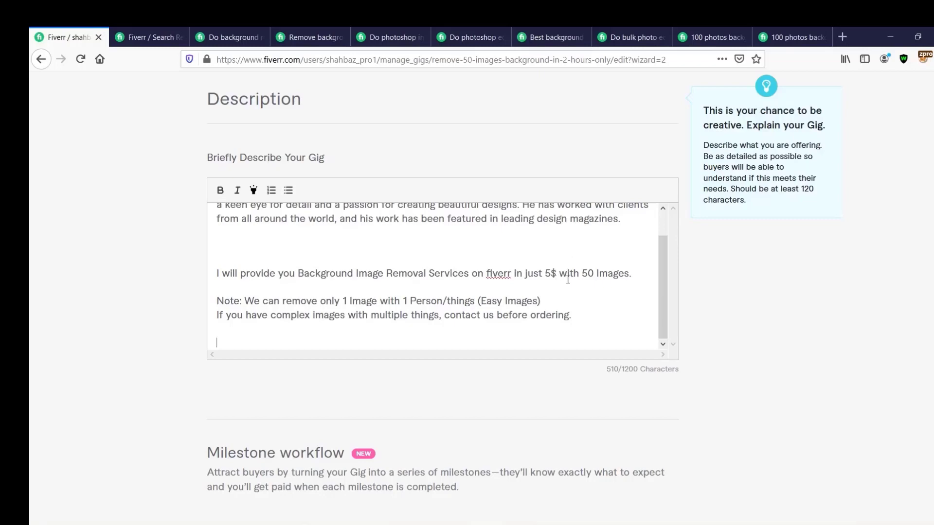
Step: Switch to the Best background competitor gig and review its $5 Basic package
click(389, 37)
scroll(459, 261, down, 3)
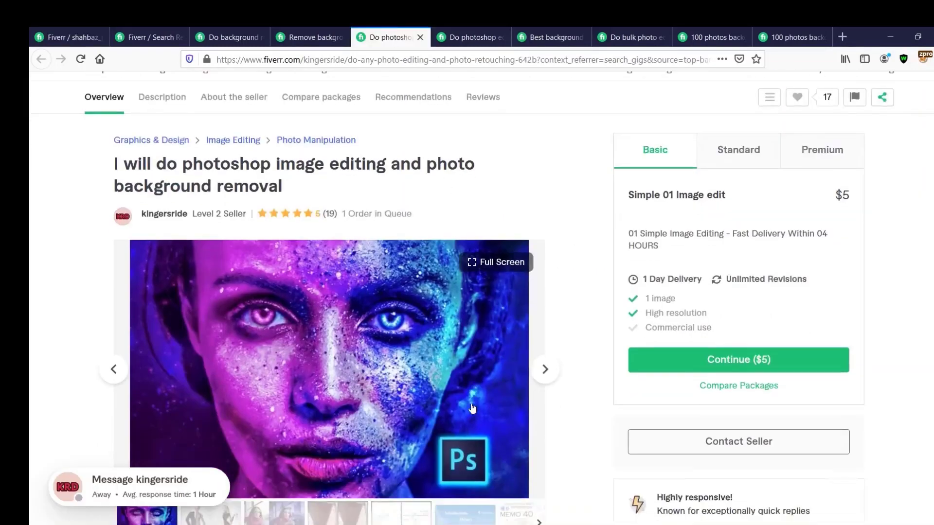
click(540, 34)
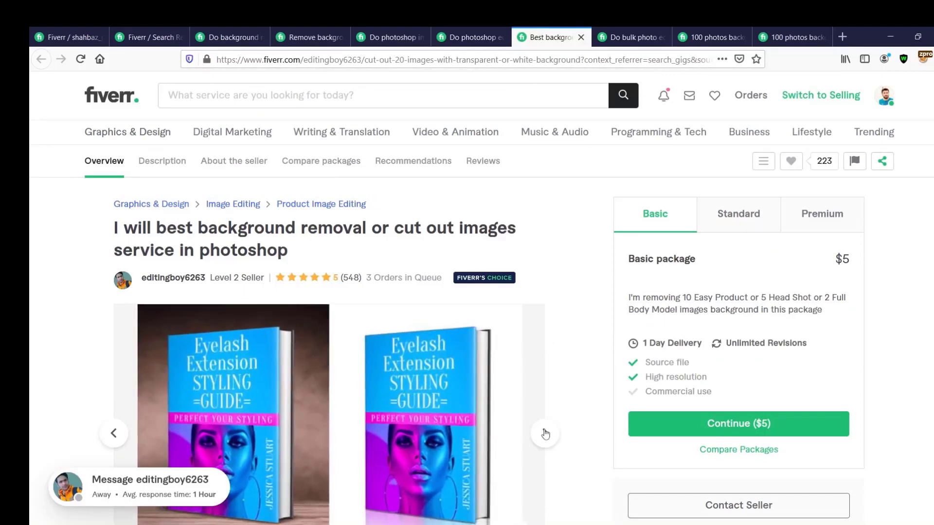
scroll(435, 417, down, 1)
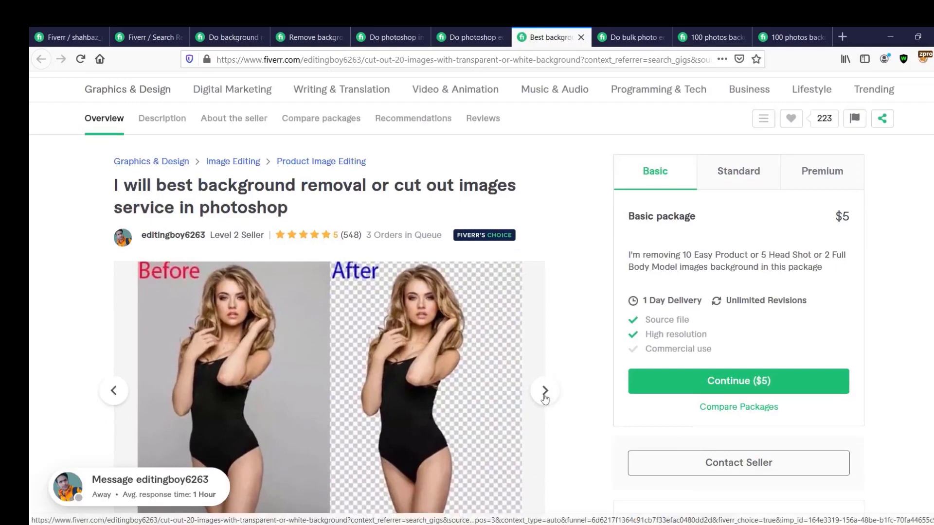
Step: Browse through the competitor's gallery sample images, then return to your own gig editor
click(544, 393)
click(544, 396)
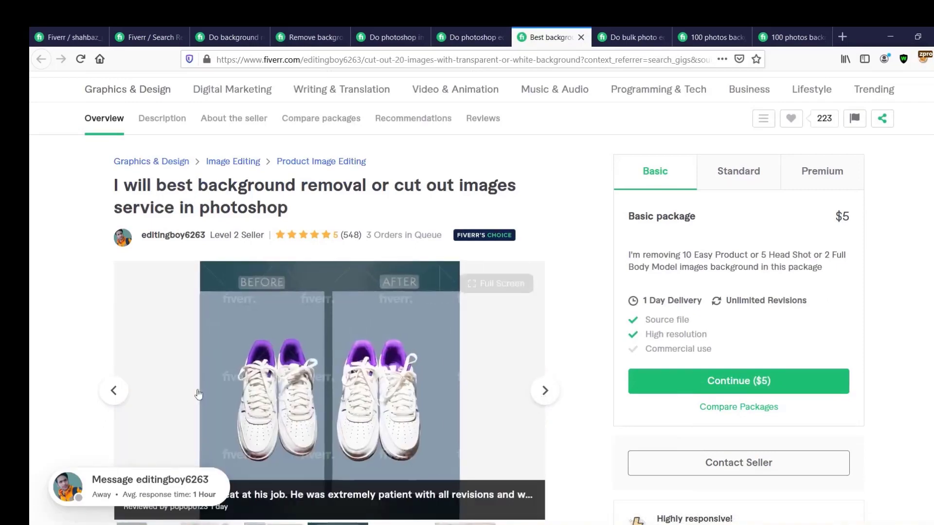
click(543, 392)
scroll(398, 396, down, 1)
click(545, 358)
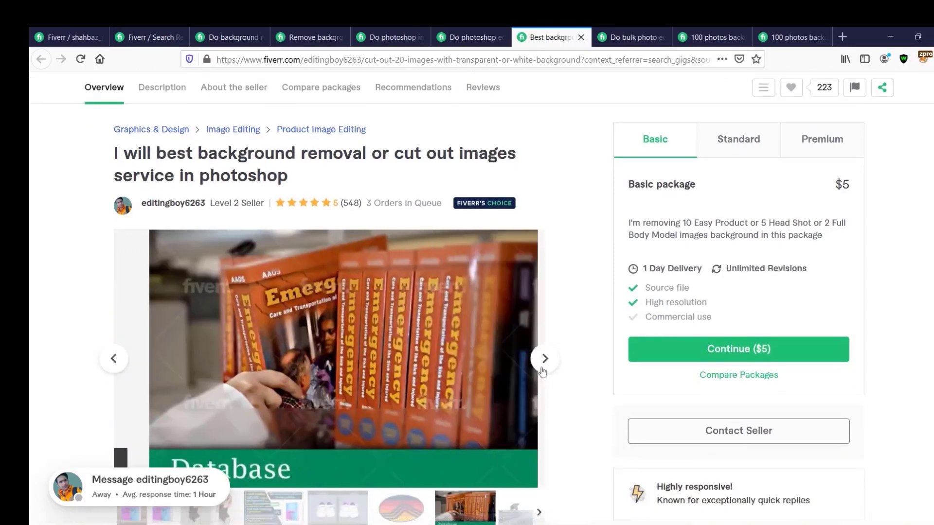
click(545, 359)
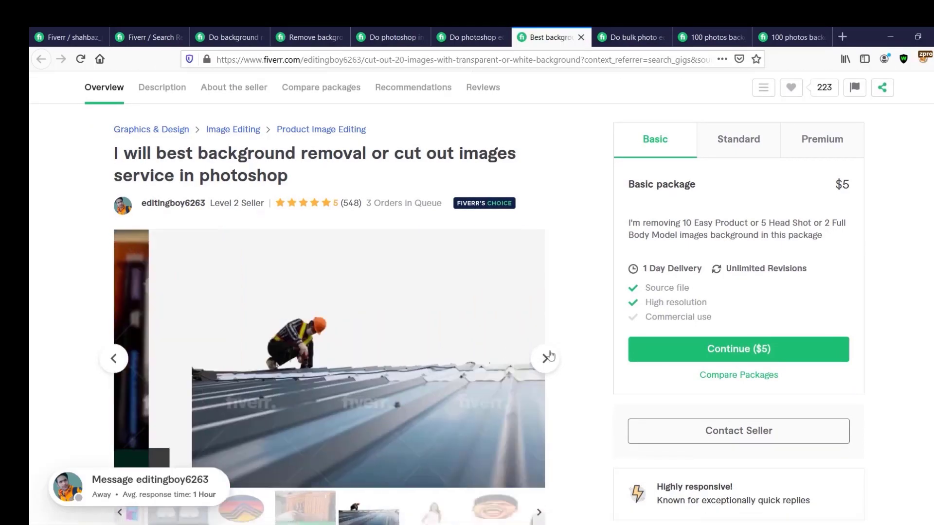
click(545, 359)
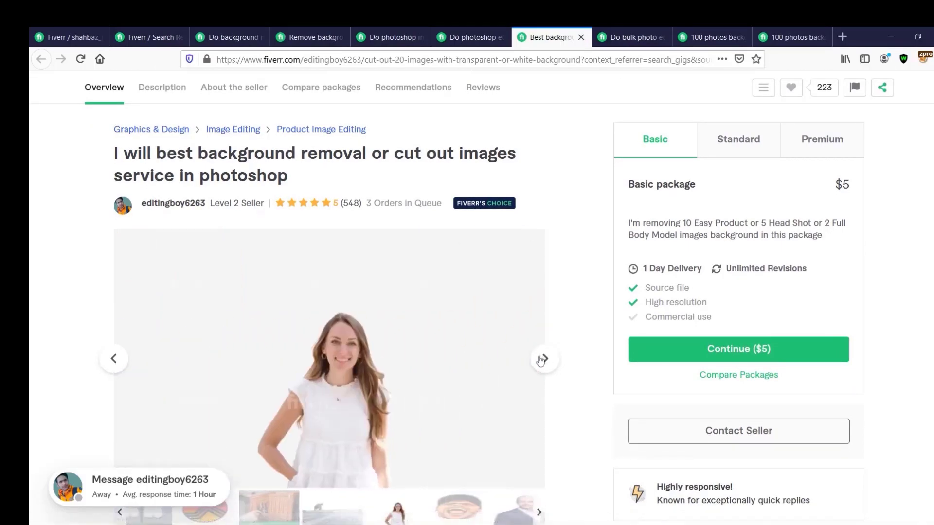
click(545, 359)
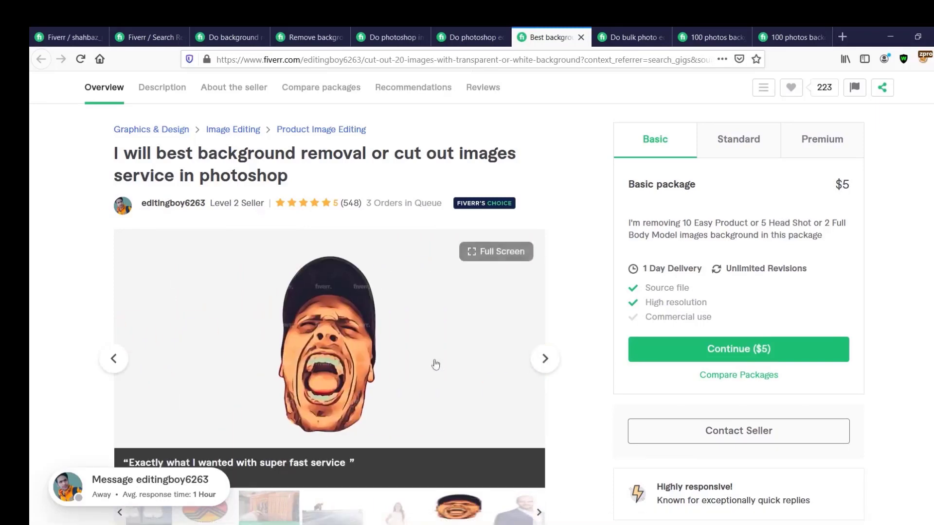
click(542, 360)
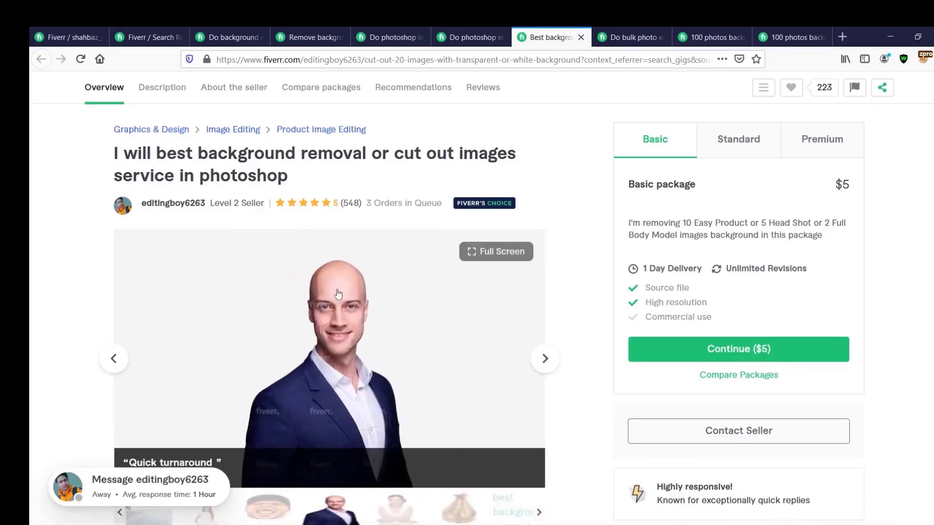
click(68, 36)
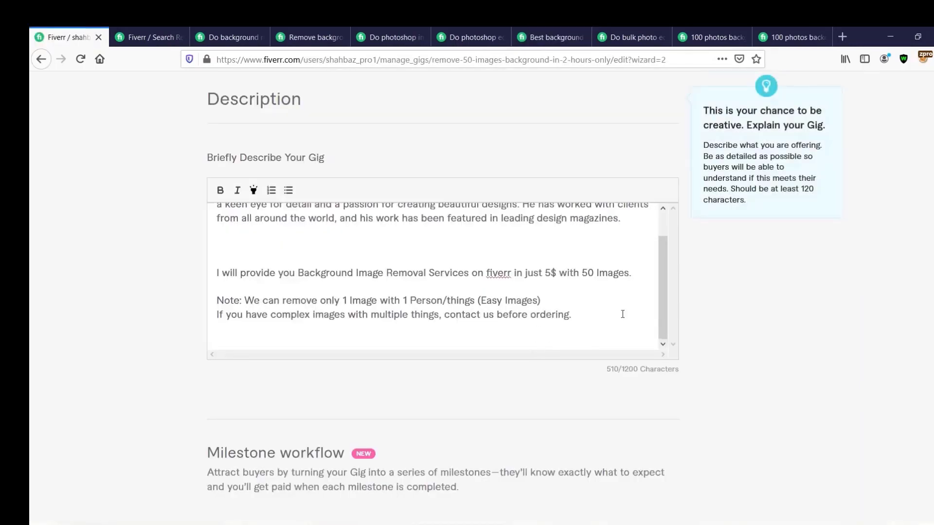
Step: Append 'Our services are:' followed by the line 'Image Removal With Canva/Photoshop' to the description
scroll(608, 314, down, 3)
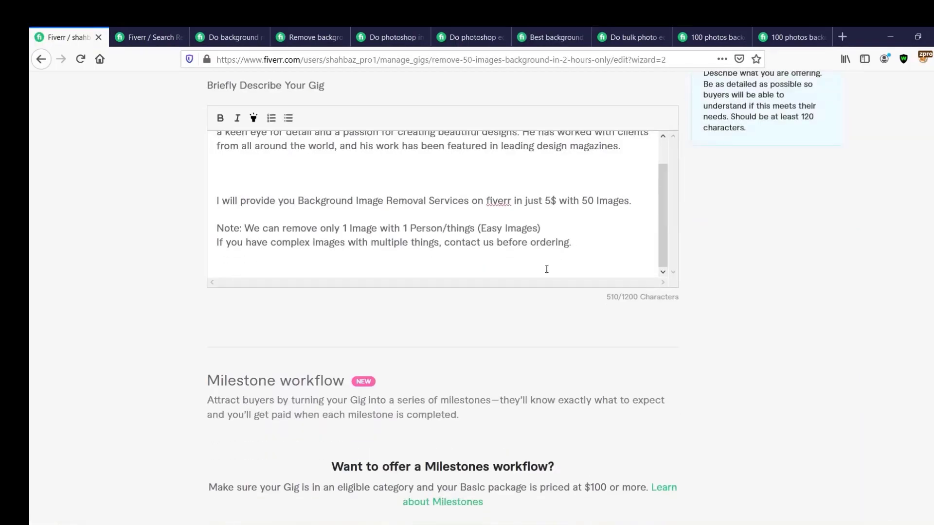
scroll(550, 254, up, 1)
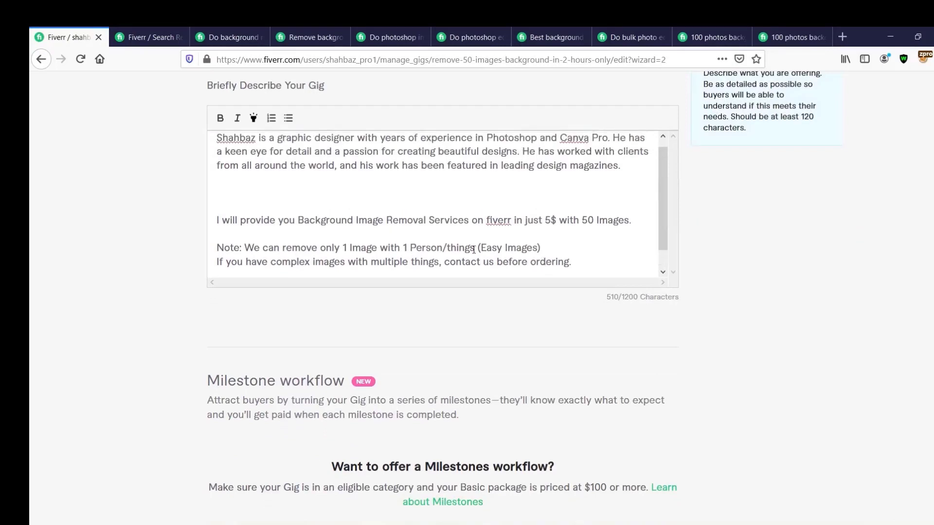
scroll(549, 253, down, 1)
scroll(167, 290, up, 3)
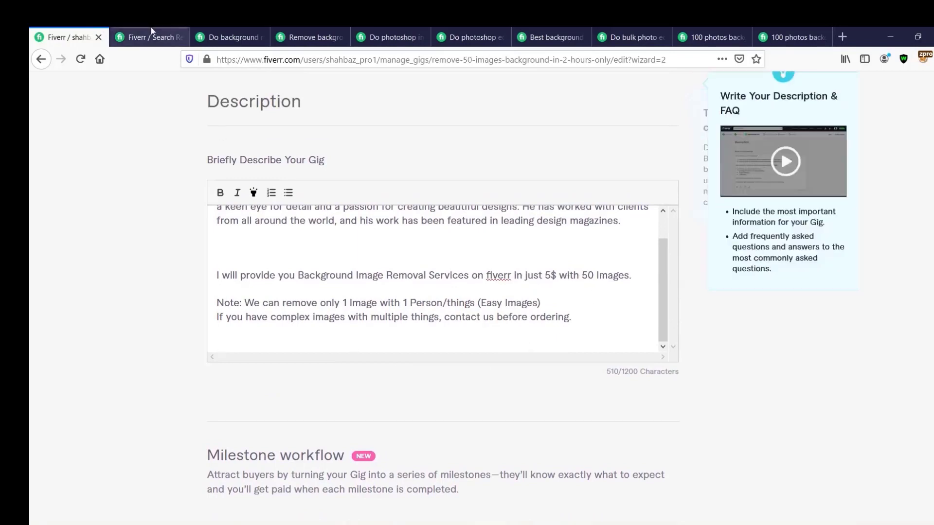
text(Our se)
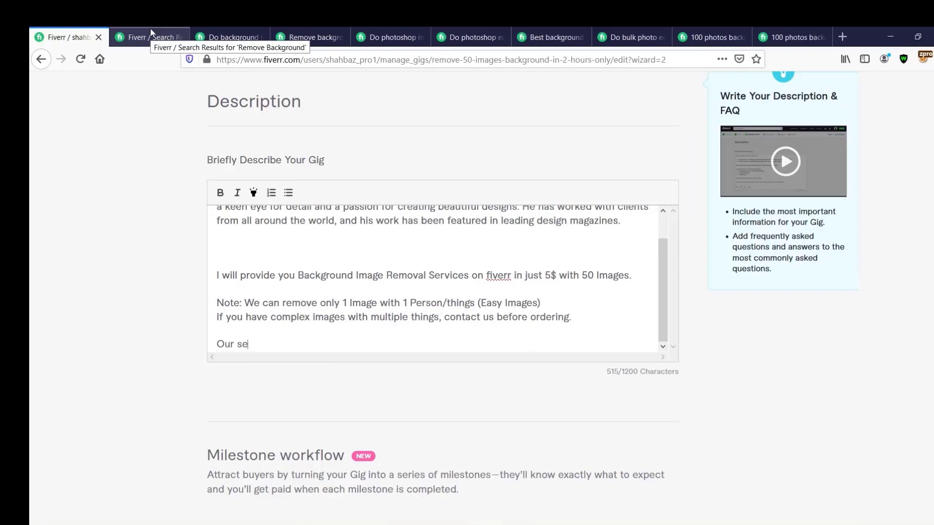
text(rvices are:)
key(Return)
key(Return)
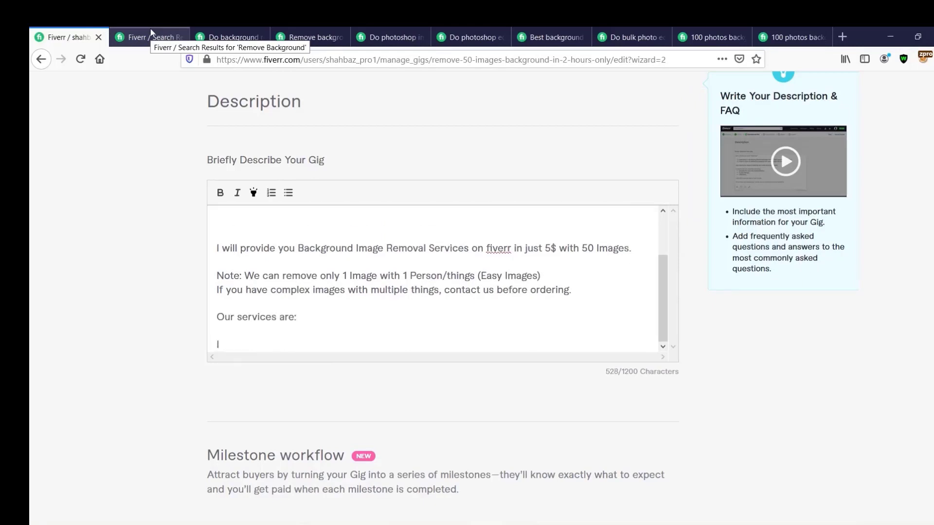
text(Image)
key(Caps_Lock)
key(Caps_Lock)
text(r)
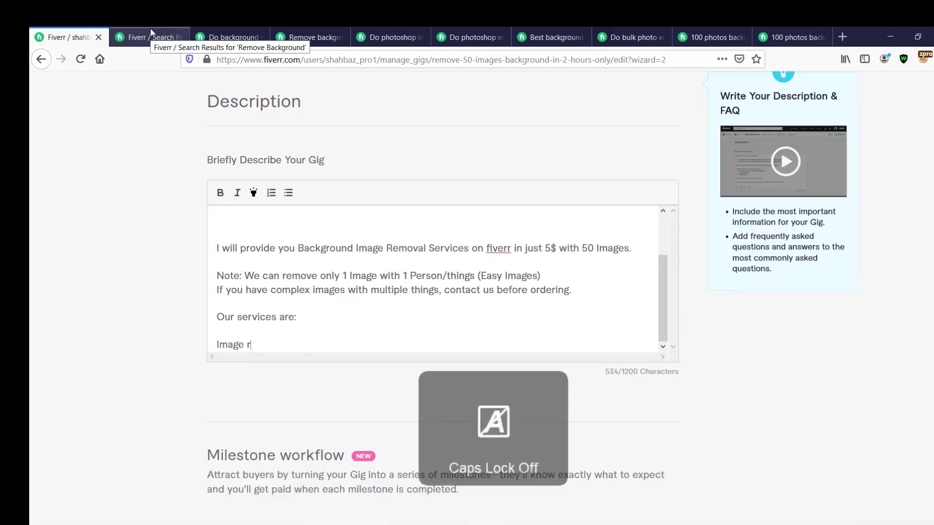
text(Remoa)
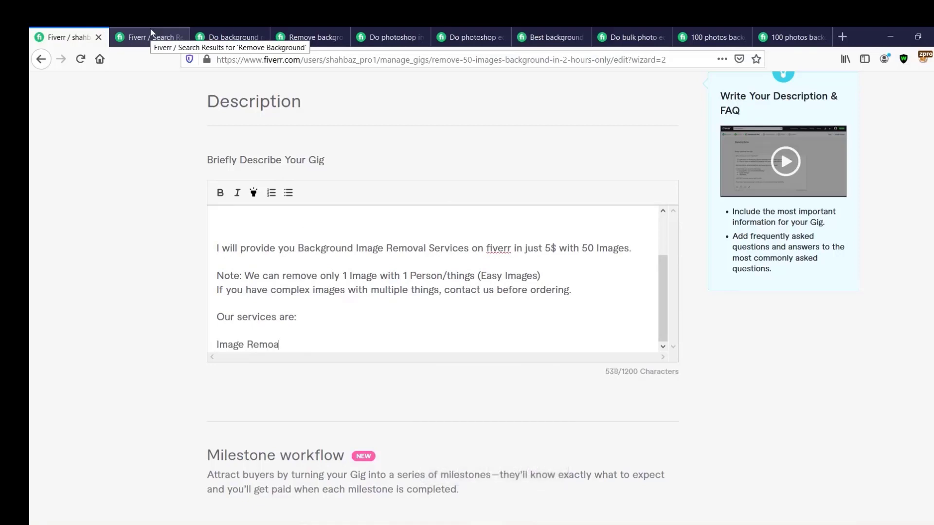
key(BackSpace)
text(val With Canva)
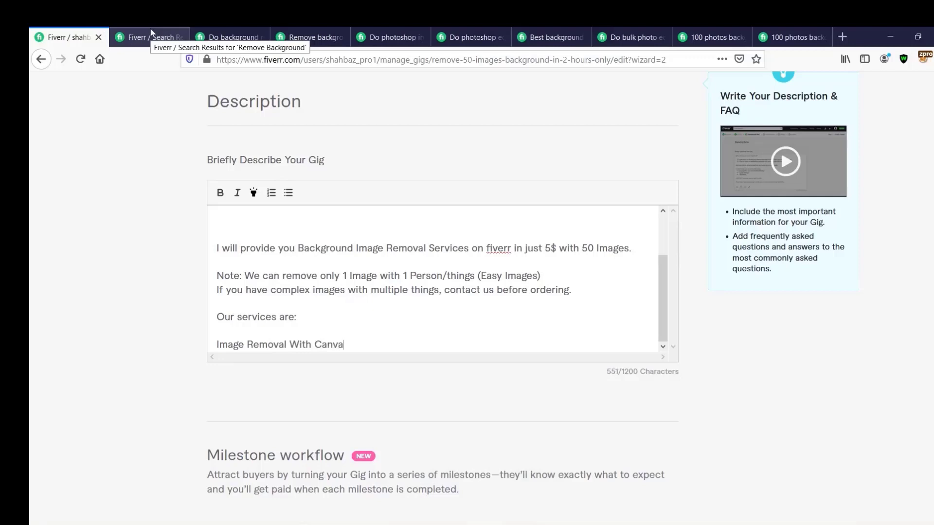
text(/Photoshop)
key(Return)
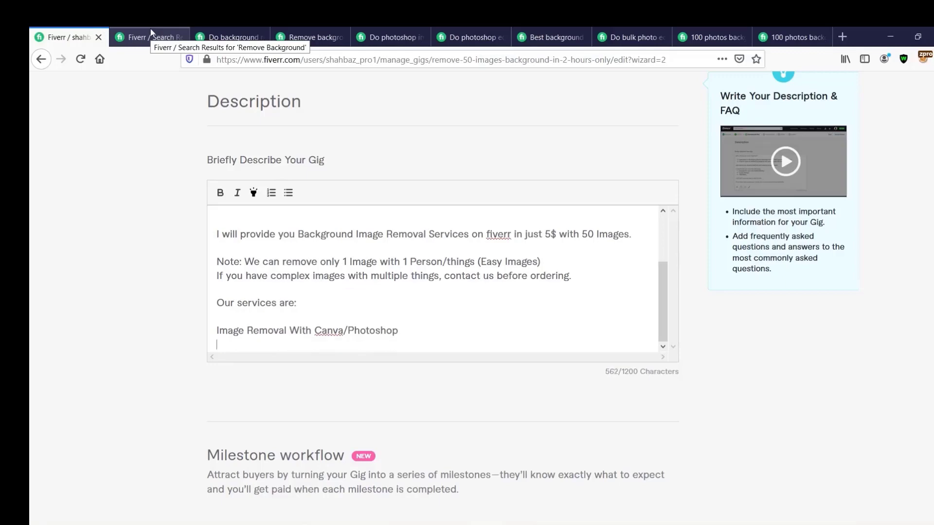
Step: Review another competitor's background removal gig page for reference
click(550, 37)
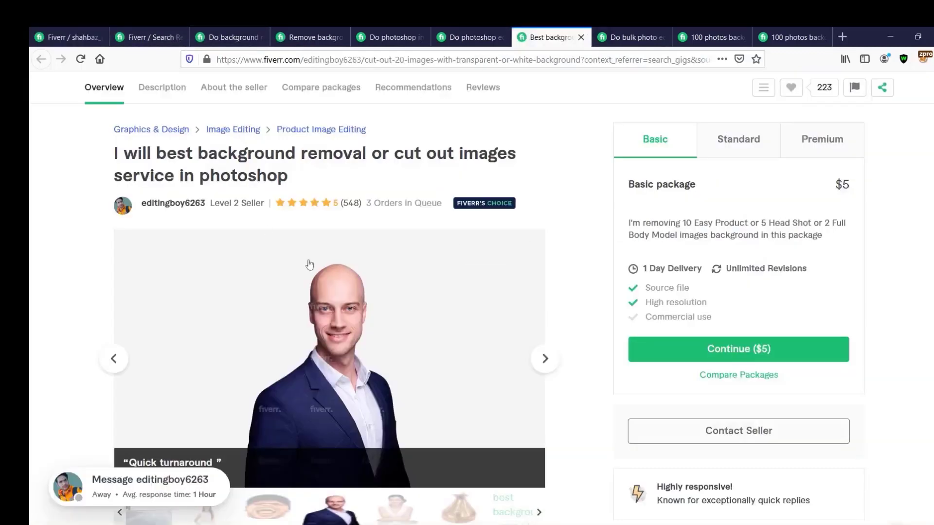
scroll(330, 312, down, 20)
scroll(330, 312, up, 13)
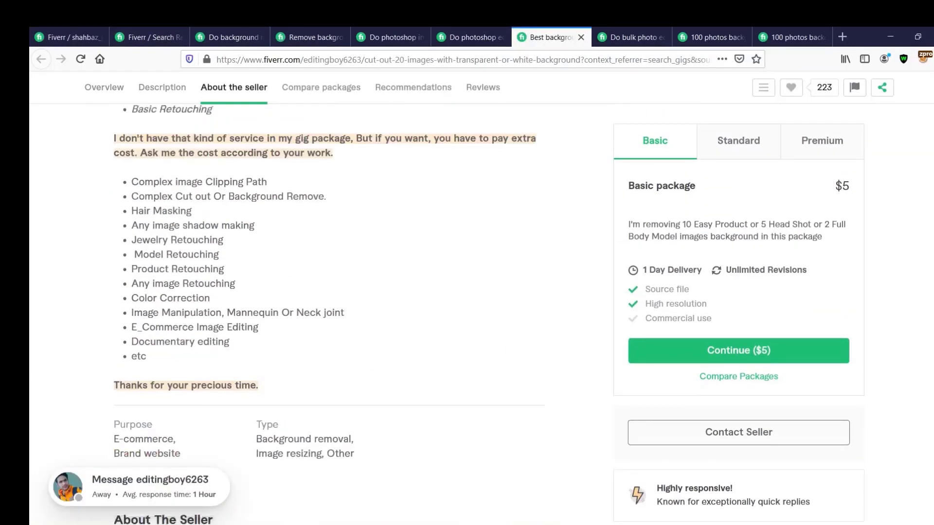
scroll(330, 311, down, 3)
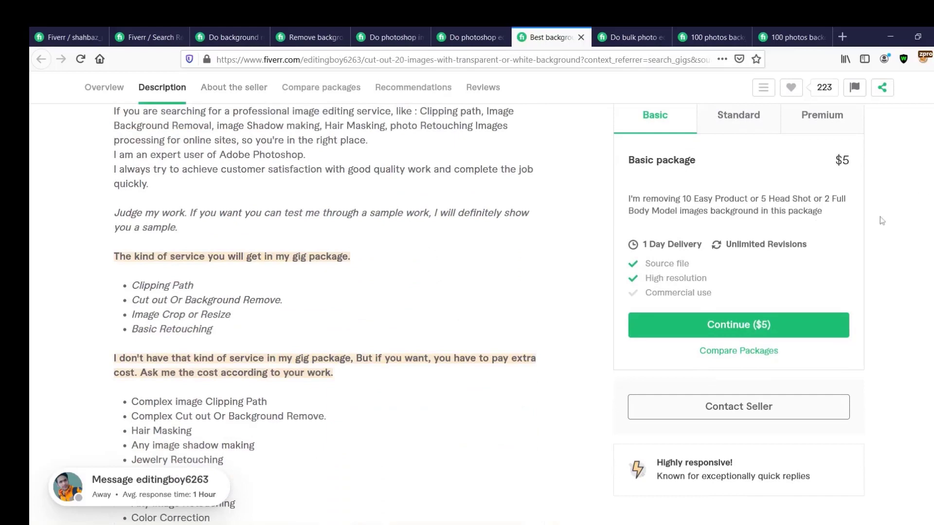
scroll(326, 314, down, 1)
scroll(375, 267, down, 3)
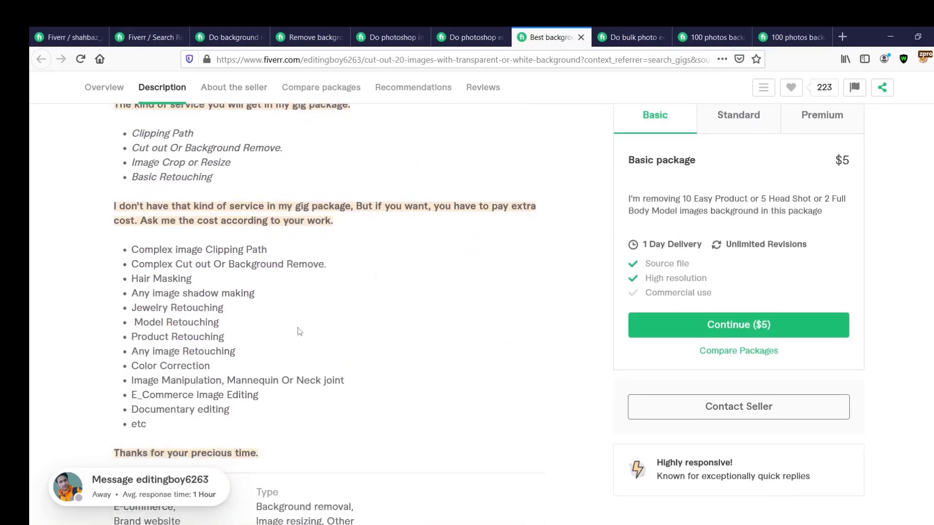
scroll(282, 366, up, 1)
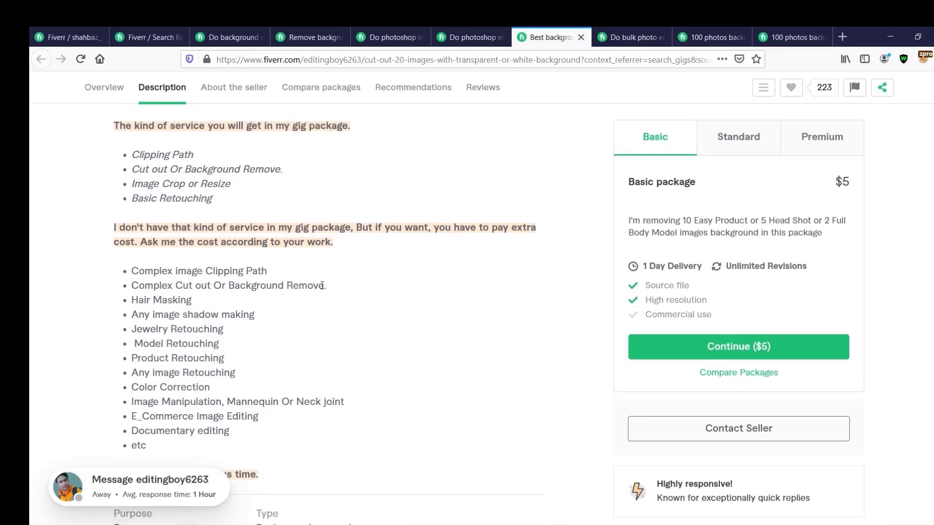
Step: Copy the bulk photo editing gig's services list, Clipping Path through color corrections, and return to the editor
click(628, 43)
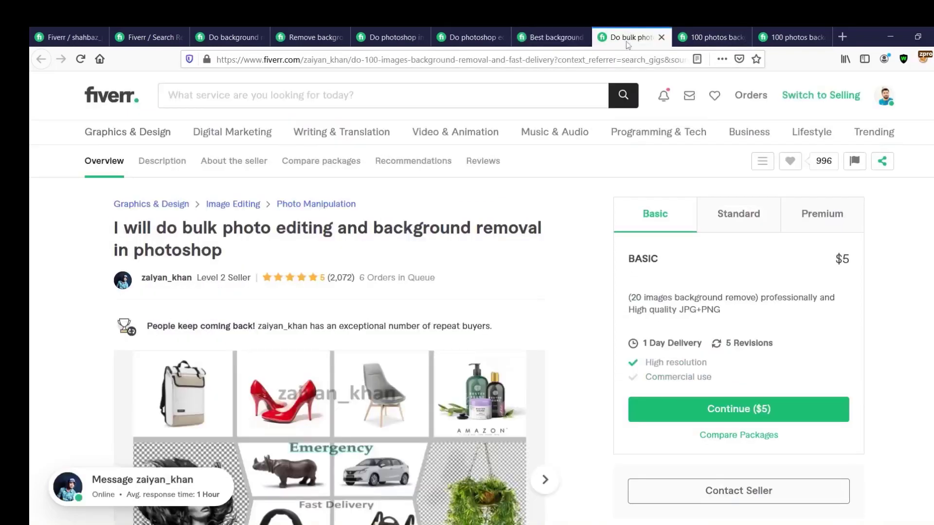
scroll(335, 311, down, 10)
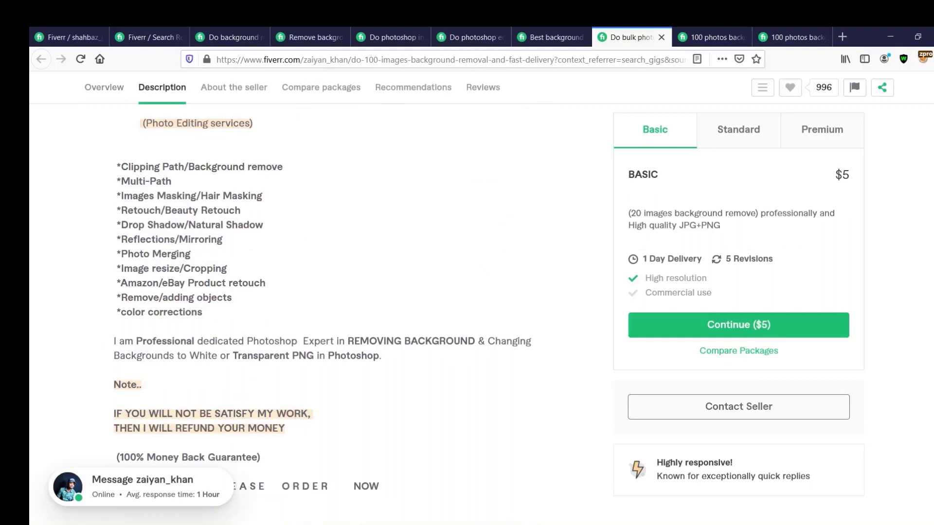
scroll(336, 312, up, 3)
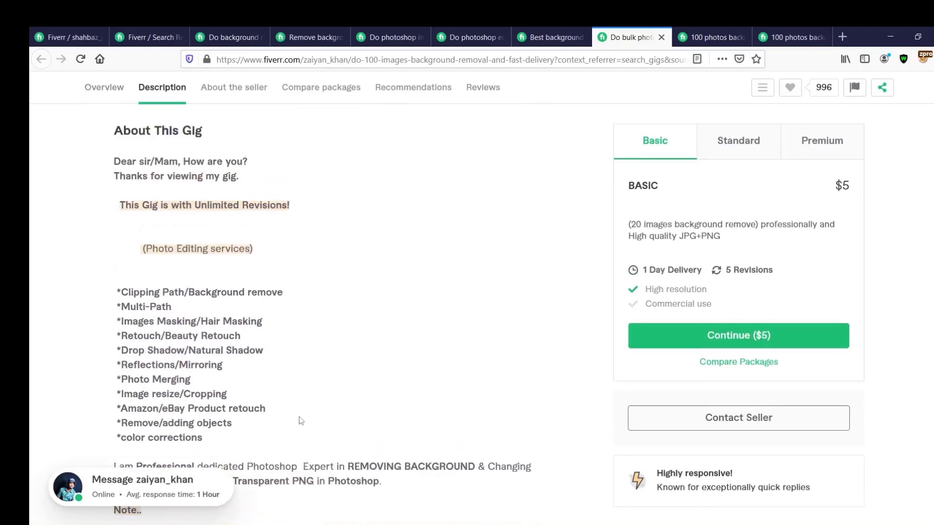
drag(218, 438, 115, 290)
key(ctrl+c)
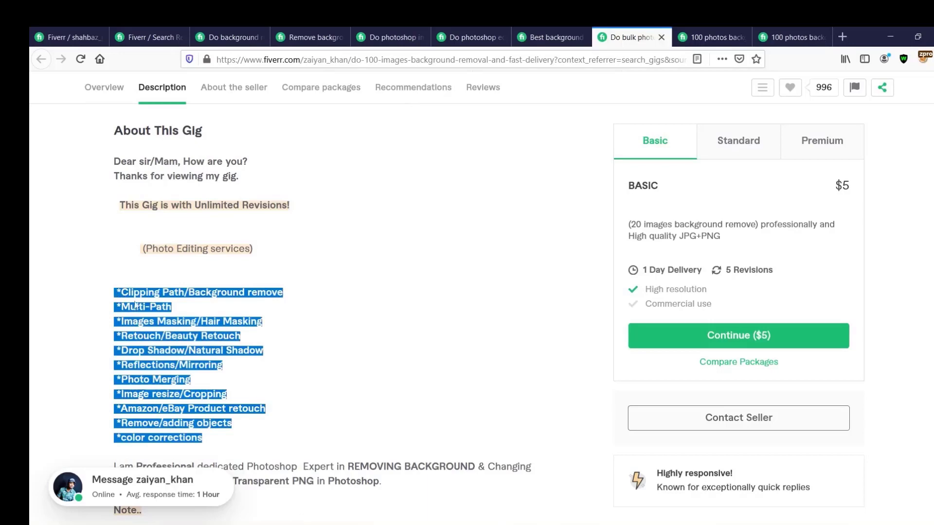
click(39, 31)
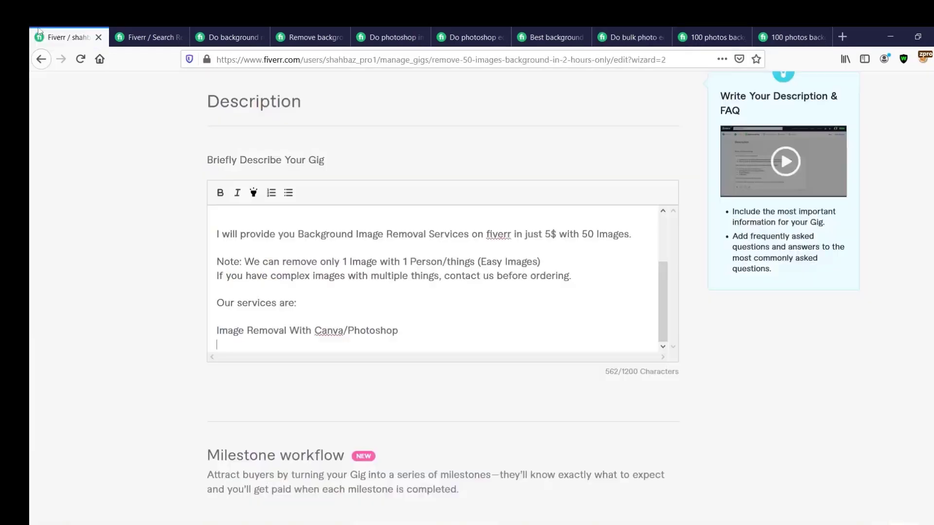
Step: Paste the copied services list below Canva/Photoshop and add a 'Change colour of Image' line
click(379, 338)
key(ctrl+v)
scroll(377, 340, up, 3)
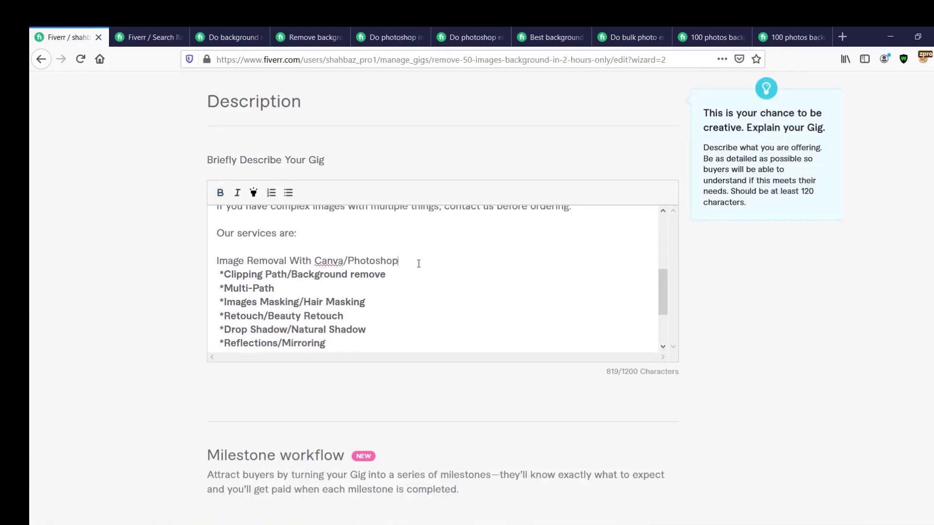
key(Return)
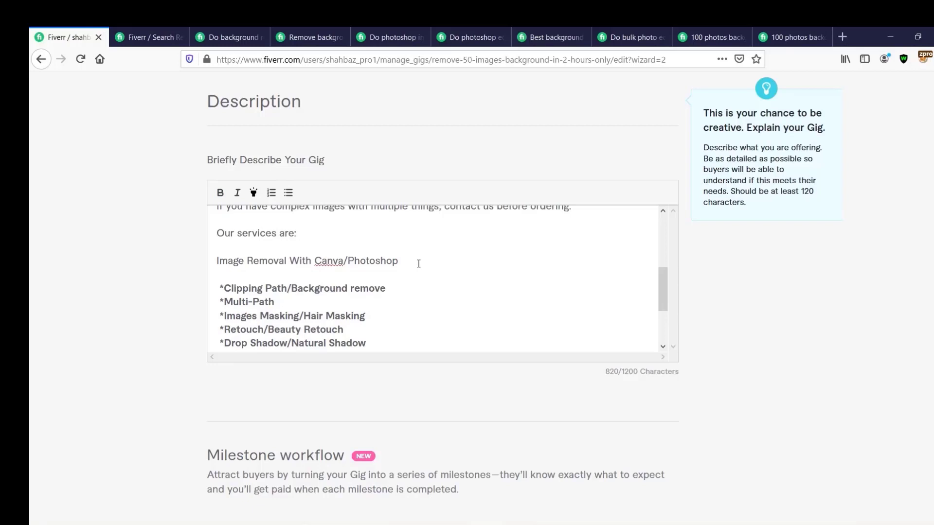
text(Change colour of Image)
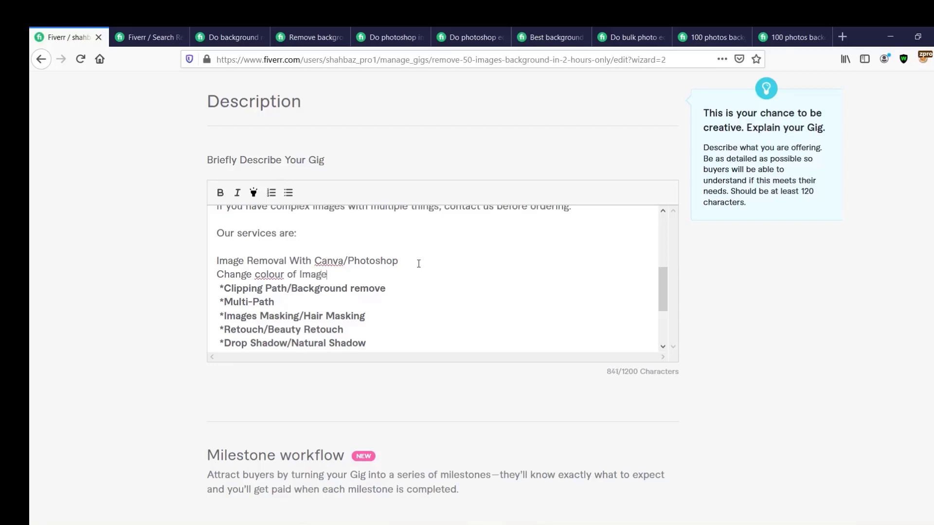
key(Return)
Step: Reword that line to 'Change color of anything in the image' and select Drop Shadow/Natural Shadow
right_click(278, 275)
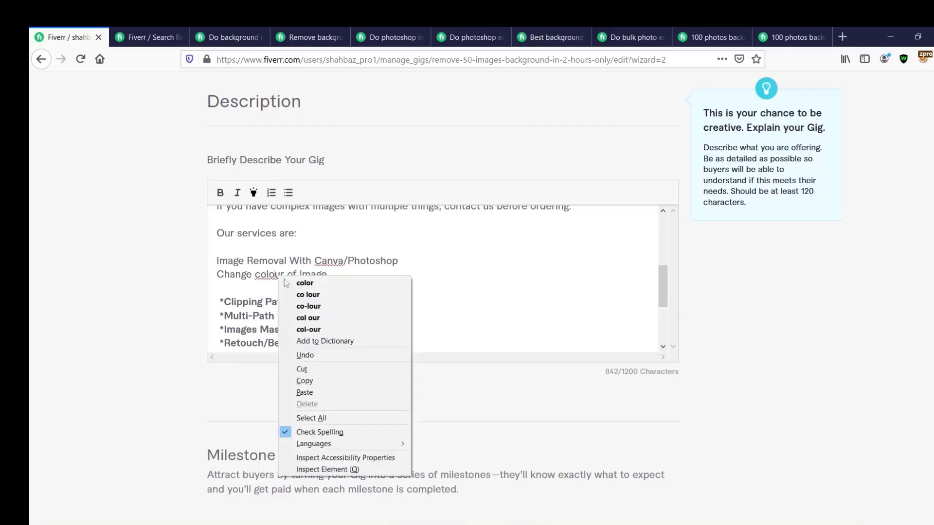
click(323, 283)
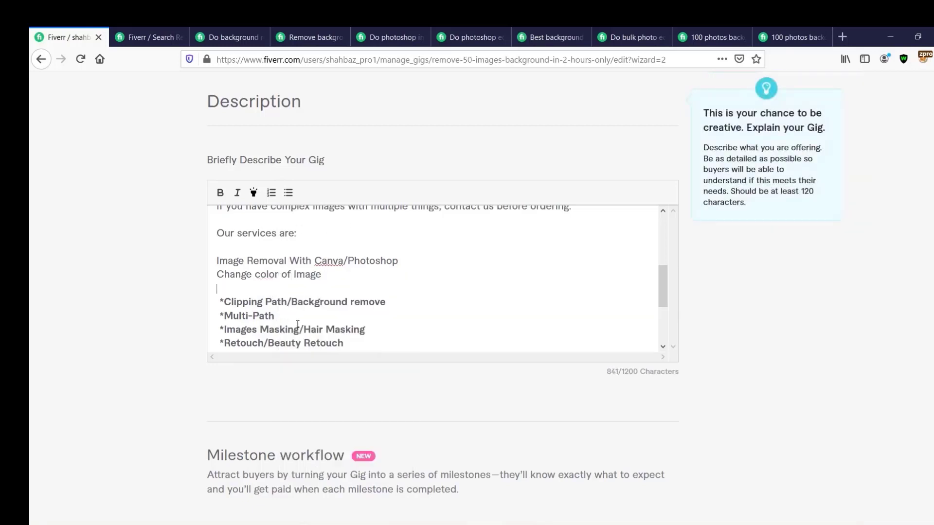
scroll(307, 334, down, 1)
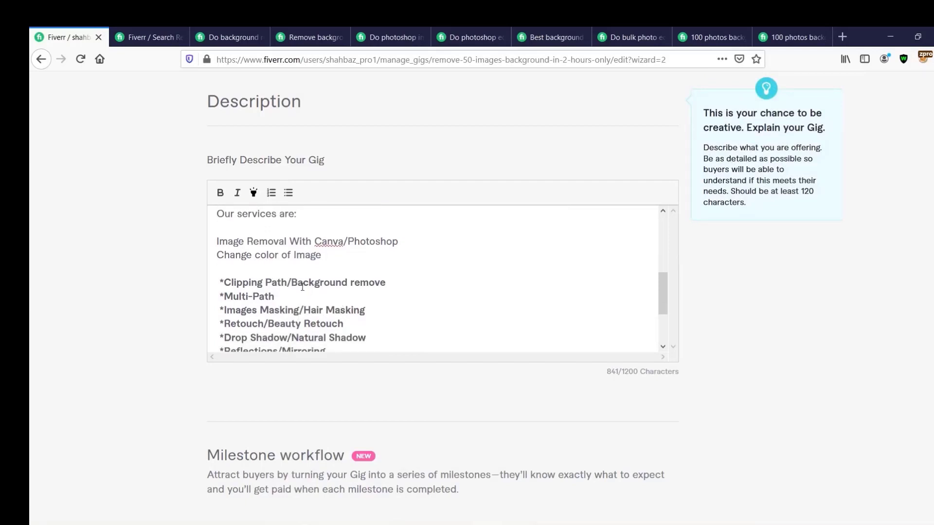
text(Image)
key(BackSpace)
key(BackSpace)
key(BackSpace)
key(BackSpace)
key(BackSpace)
double_click(310, 259)
text(anything in thie image)
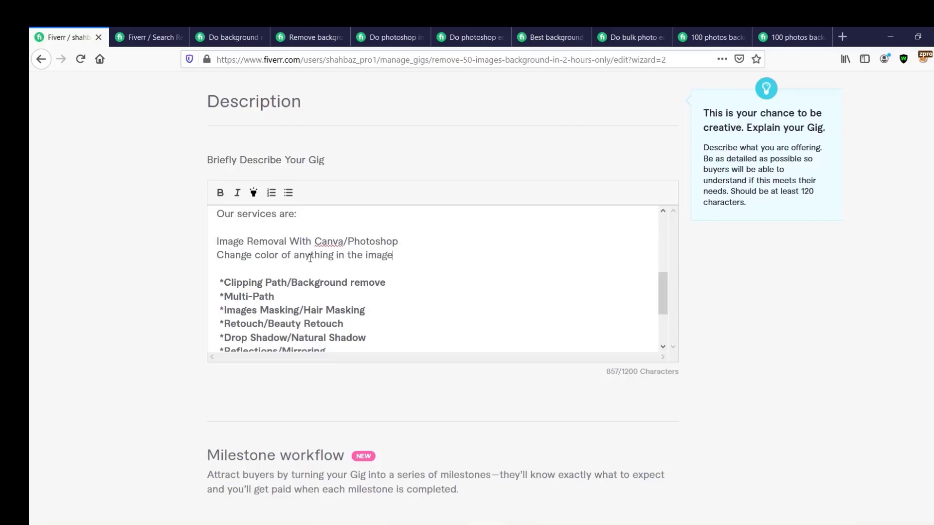
drag(384, 333, 226, 341)
key(ctrl+c)
click(416, 241)
Step: Add a 'Natural Shadow/Drop Shadow' line right after Canva/Photoshop
key(Return)
key(ctrl+v)
scroll(416, 241, down, 2)
scroll(282, 223, up, 1)
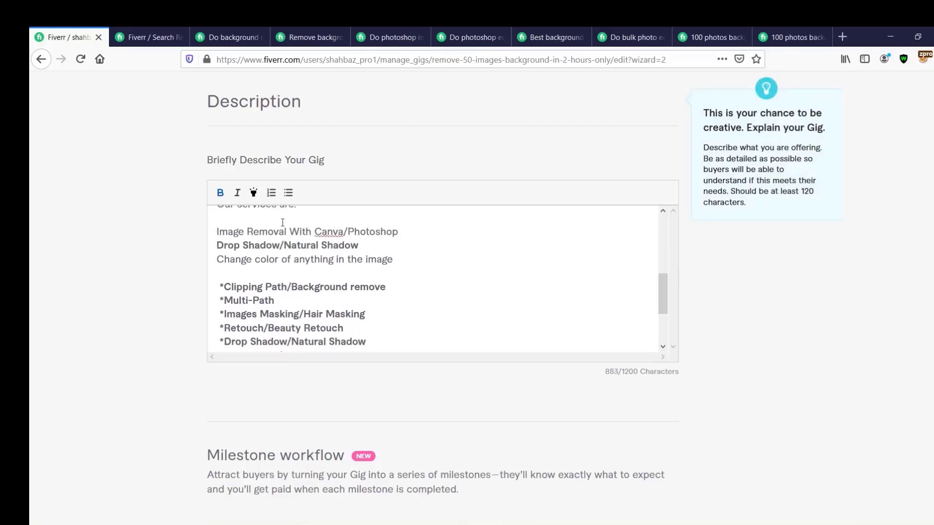
drag(283, 248, 216, 246)
key(ctrl+c)
key(BackSpace)
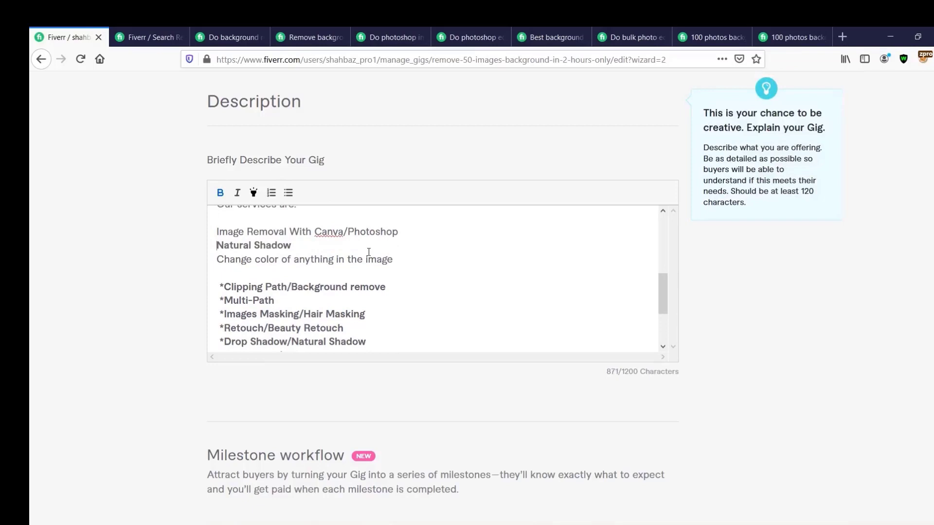
click(305, 245)
text(/)
key(ctrl+v)
scroll(326, 278, down, 2)
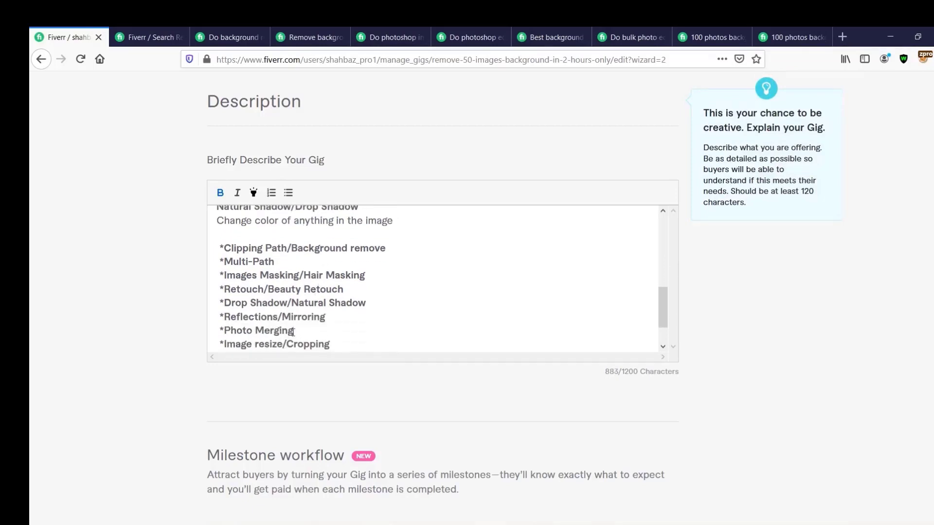
Step: Copy Photo Merging from the pasted list onto a new line below the change-color line
drag(293, 332, 226, 332)
scroll(256, 315, up, 2)
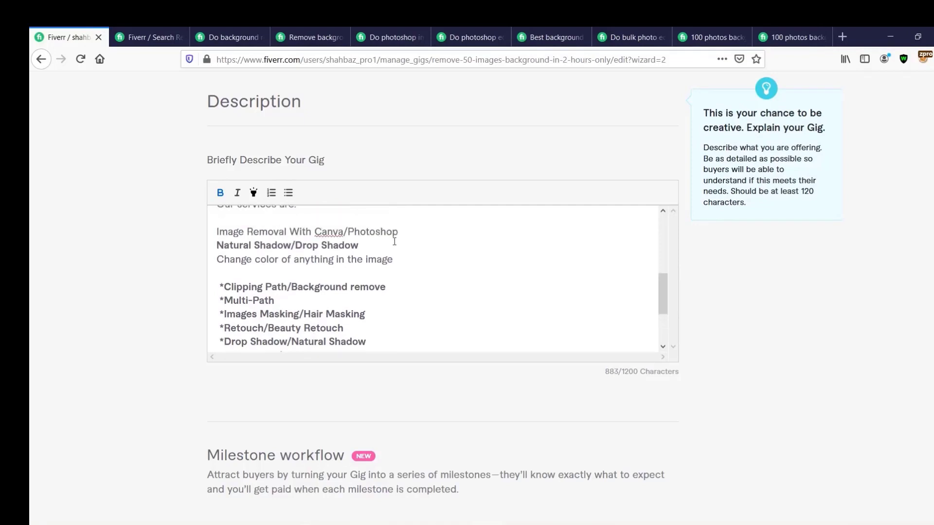
click(400, 261)
key(Return)
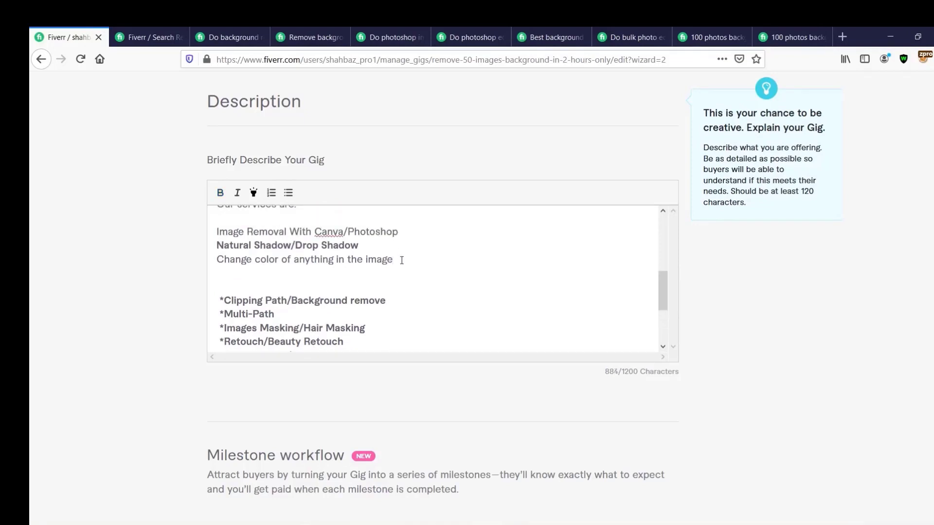
text(Photo Merging)
key(Return)
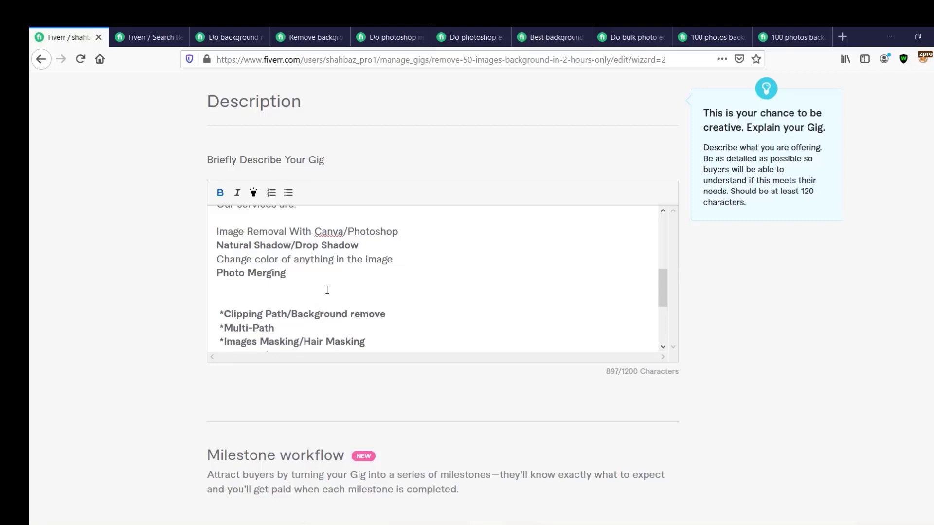
Step: Add 'Resize of image' and 'Etc' lines under Photo Merging
drag(327, 290, 375, 289)
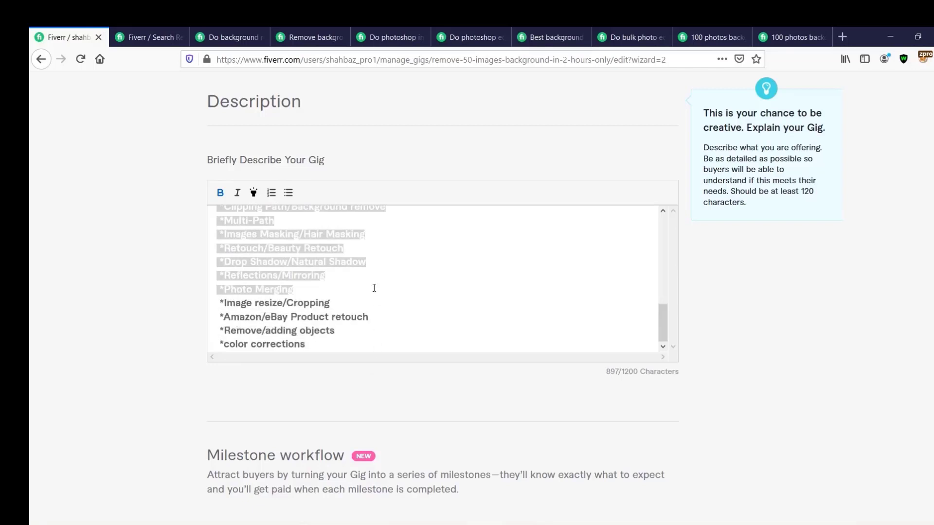
scroll(375, 288, up, 3)
click(237, 267)
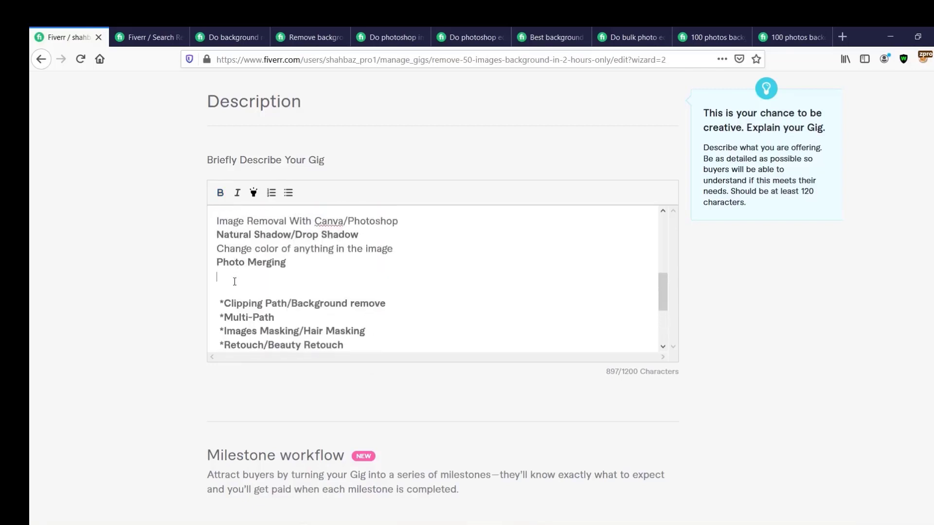
text(Resize of image)
key(Return)
text(Etc)
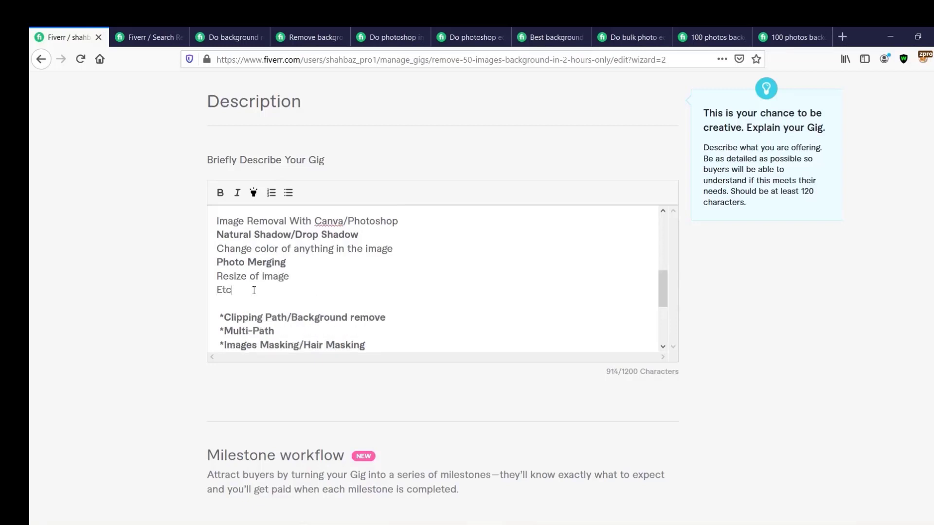
Step: Delete the bulleted list and sign off with 'Regards' plus the seller's username copied from the URL
drag(253, 302, 423, 412)
key(BackSpace)
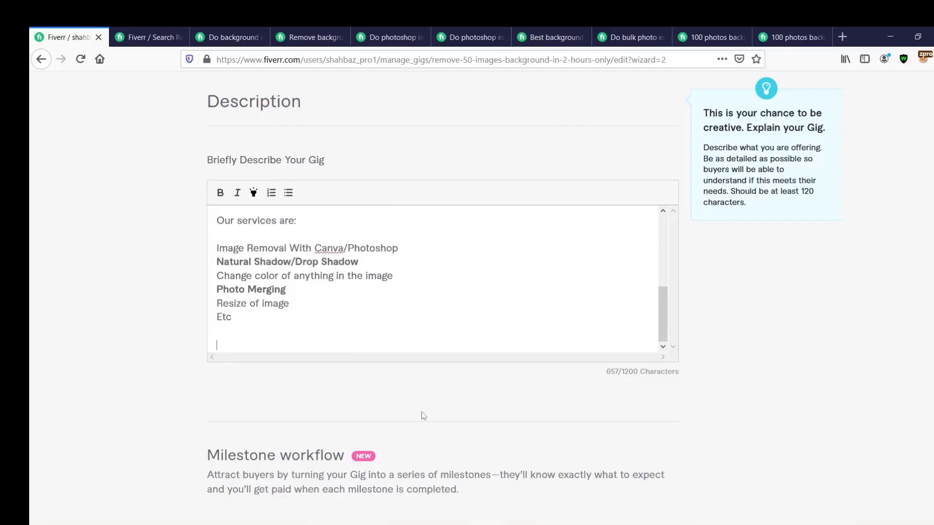
text(Regards)
key(Return)
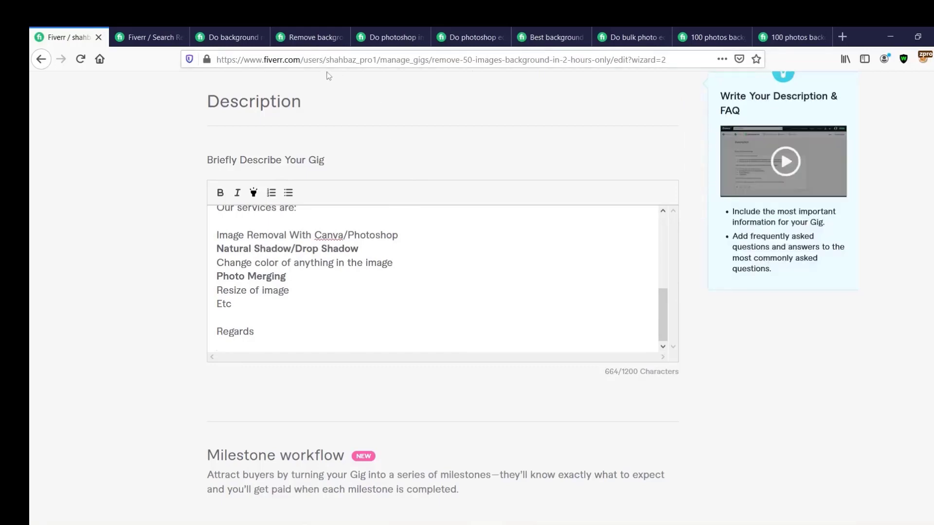
drag(326, 59, 377, 61)
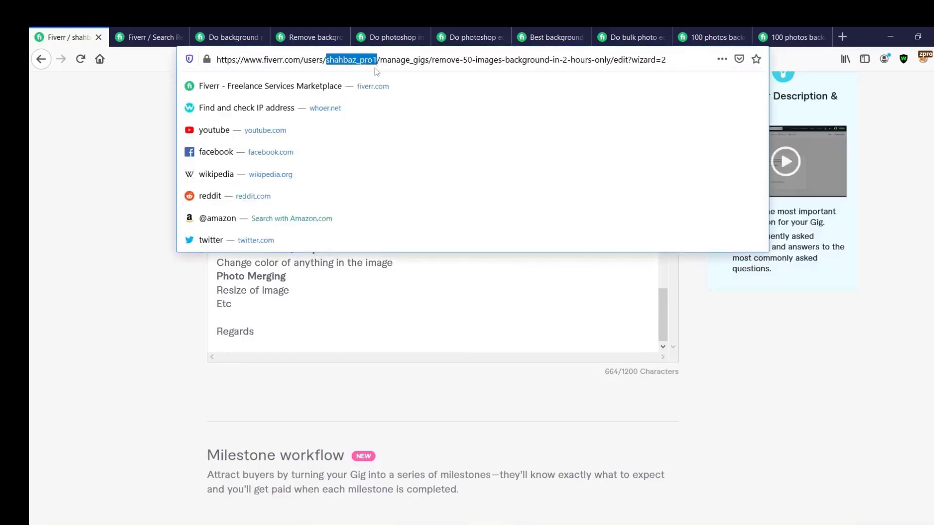
key(ctrl+c)
click(226, 347)
key(ctrl+v)
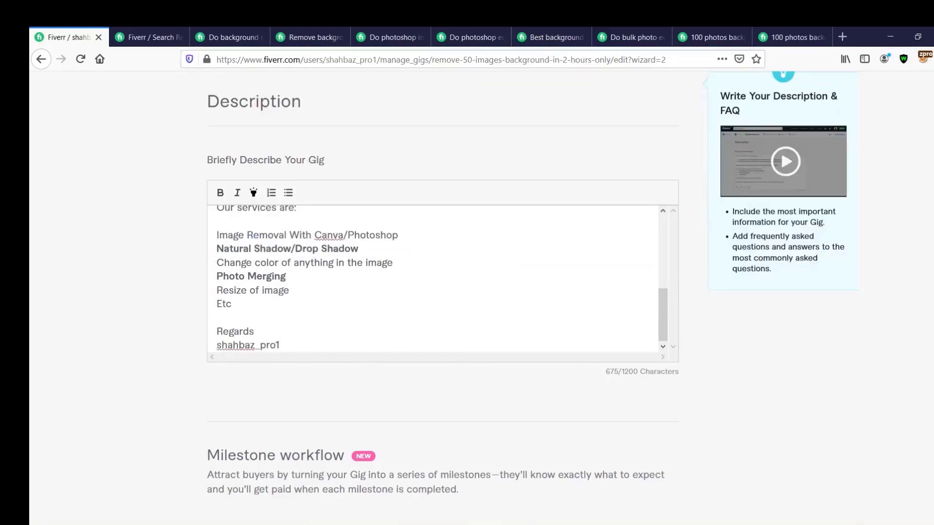
scroll(750, 279, down, 4)
scroll(814, 269, down, 5)
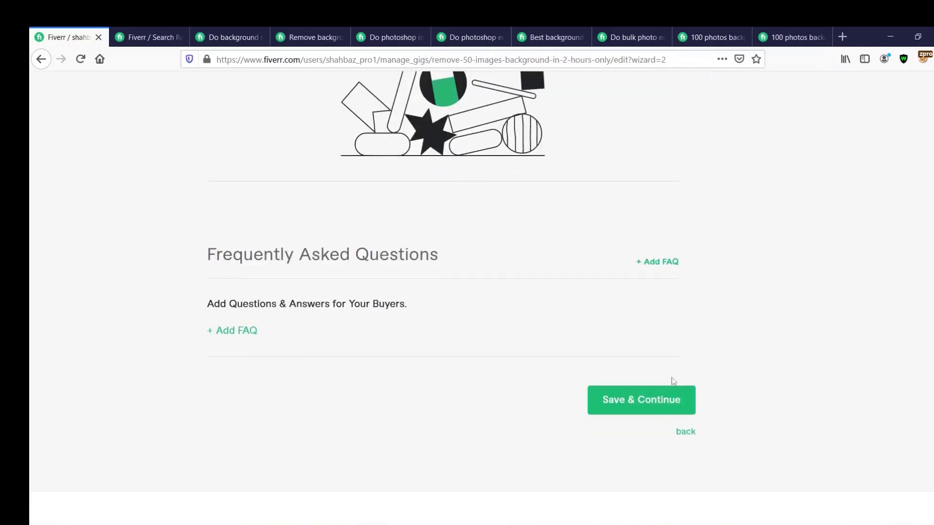
Step: Save the description, add a buyer question requesting 50 images per the description's requirements, and save
click(651, 399)
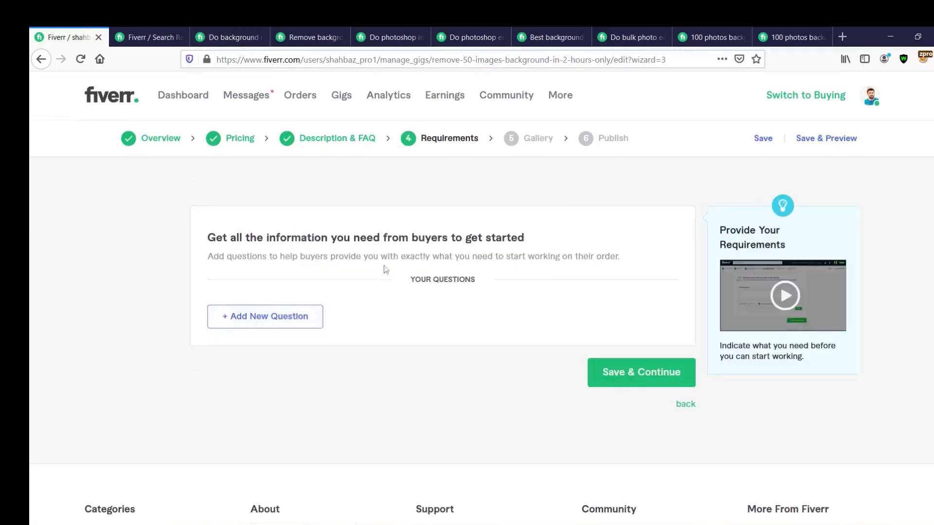
click(254, 322)
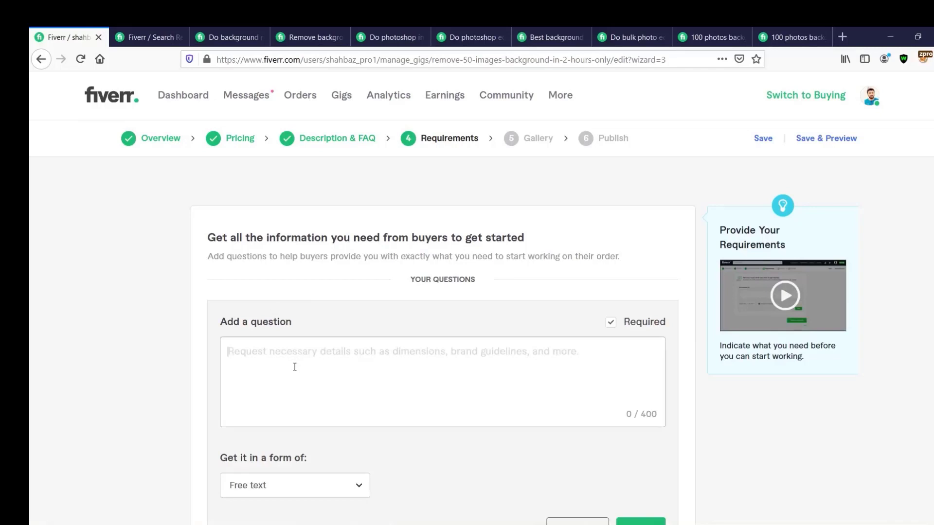
text(Send me )
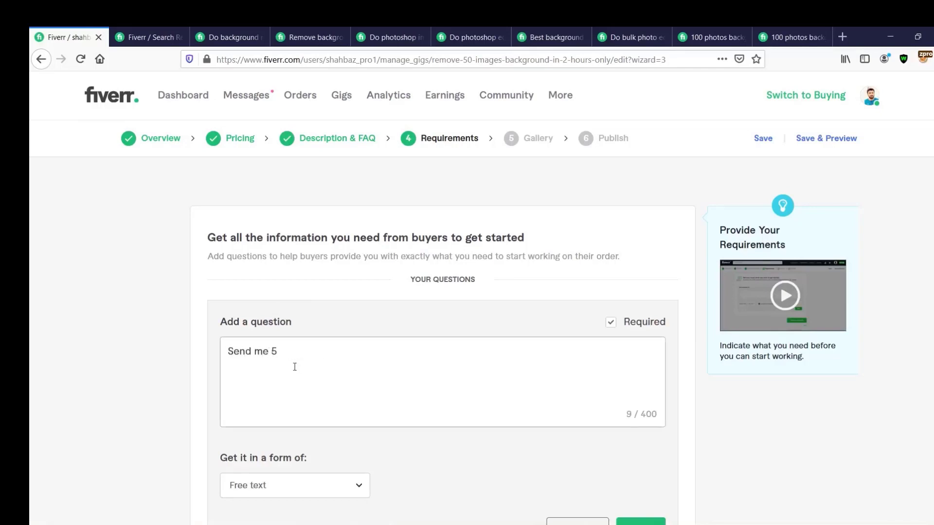
text(50 Images or +Pic)
key(ctrl+BackSpace)
key(ctrl+BackSpace)
text(according to )
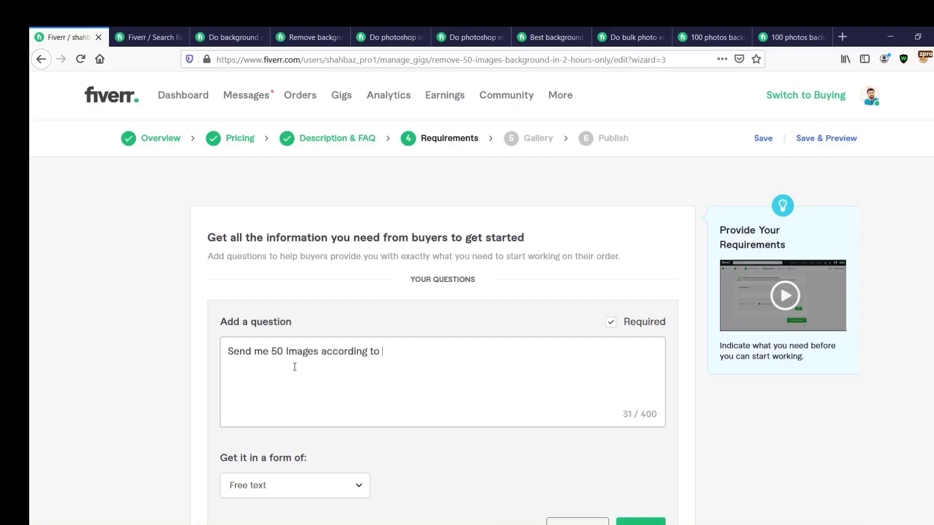
text(the requiremen)
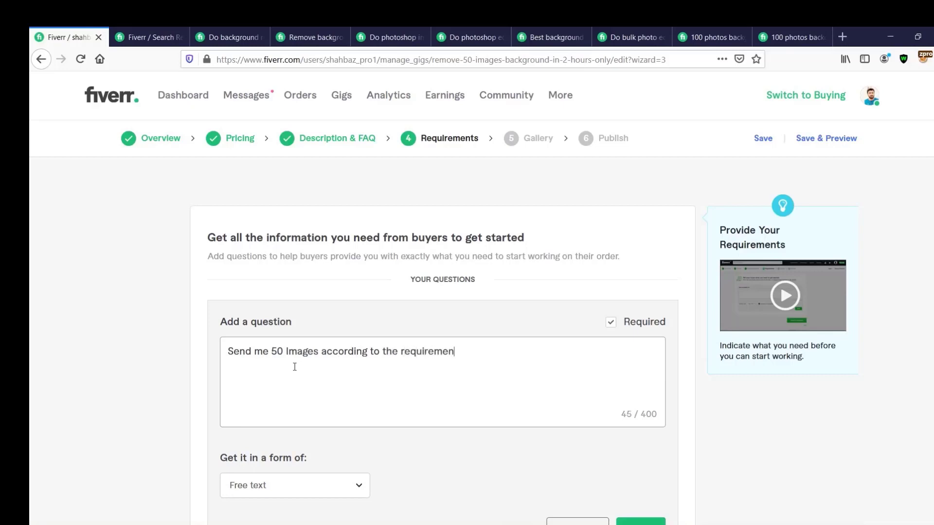
text(ts mentioned in th)
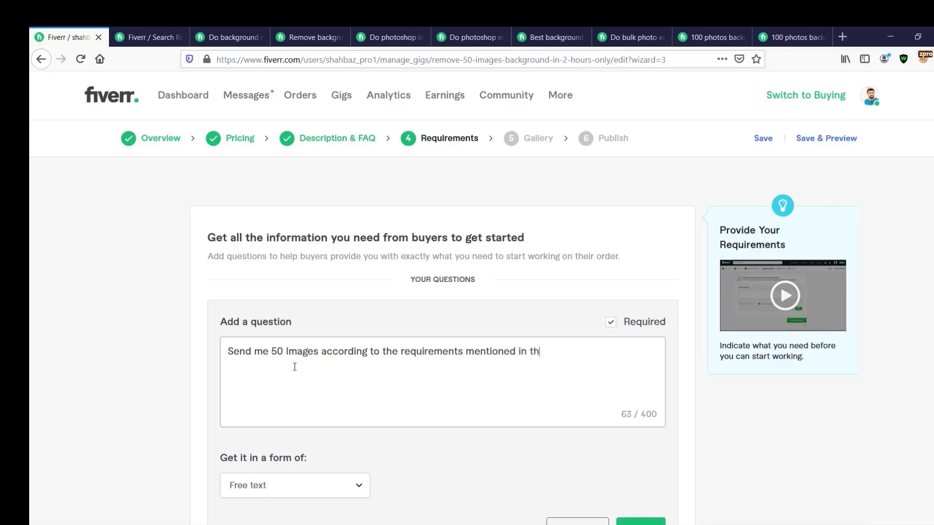
text(e description)
scroll(802, 323, down, 2)
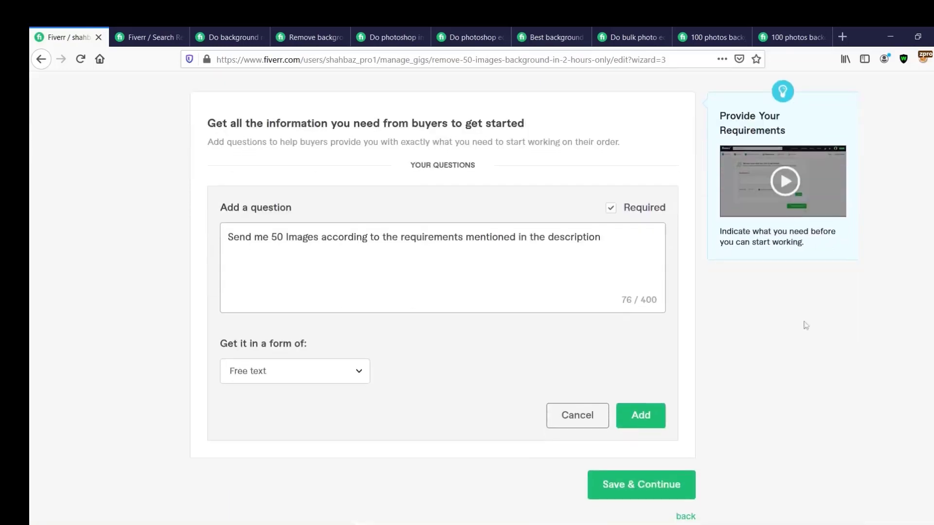
click(655, 416)
click(646, 330)
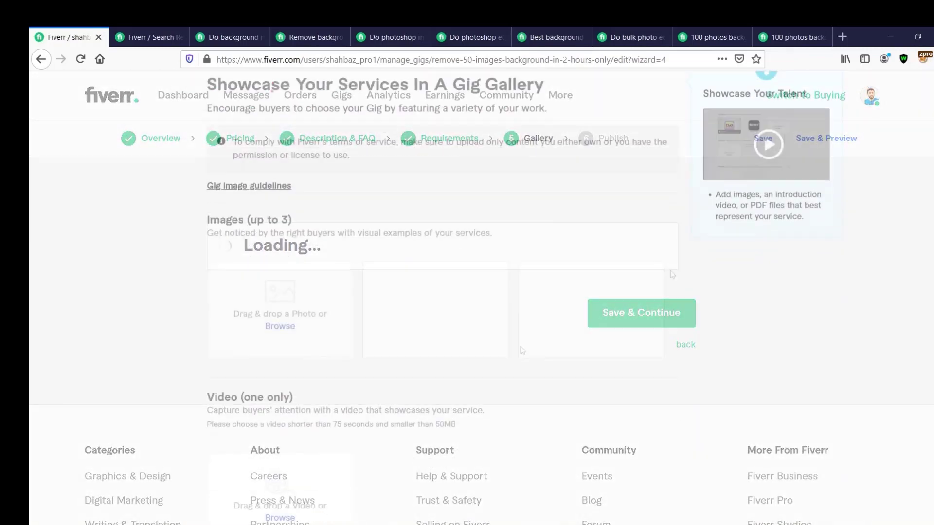
Step: Upload 50 Images.png as the primary gallery image, accept the materials declaration, and save
click(278, 331)
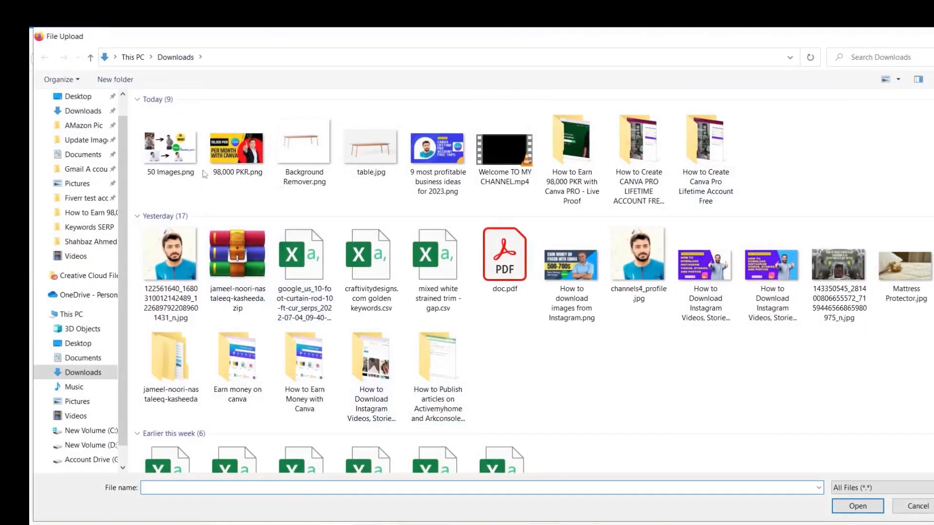
double_click(171, 149)
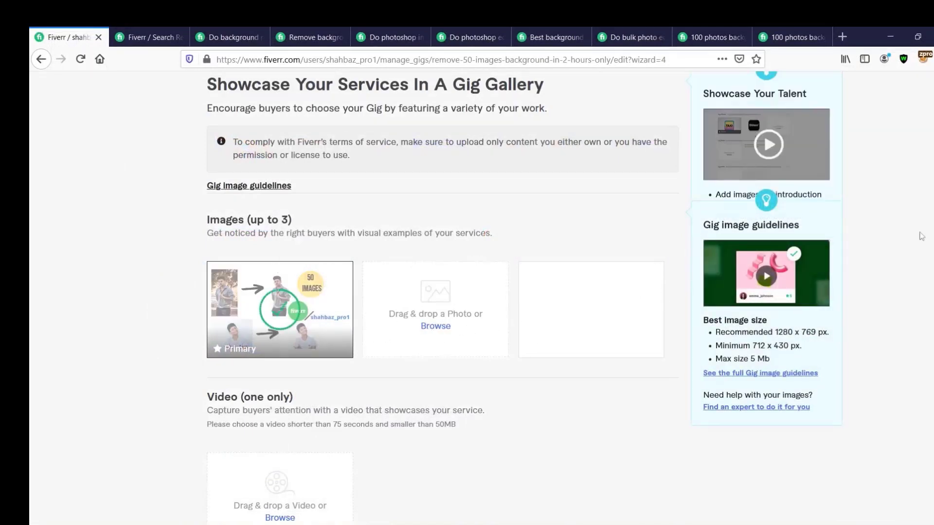
scroll(920, 236, down, 8)
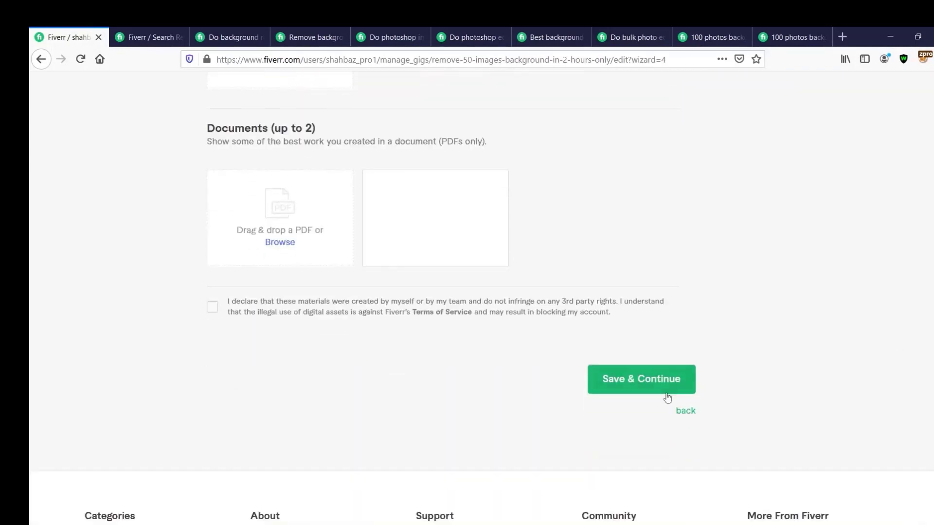
click(669, 389)
scroll(463, 329, down, 1)
click(208, 279)
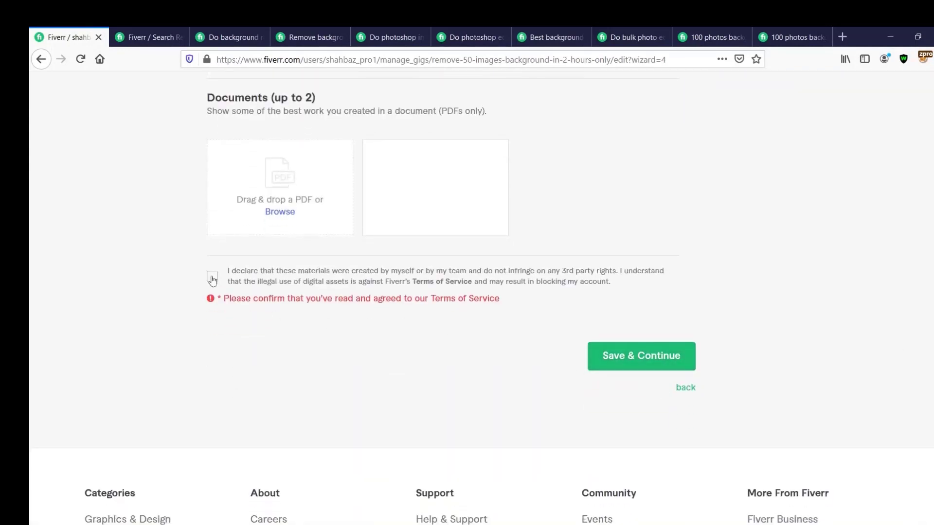
click(613, 346)
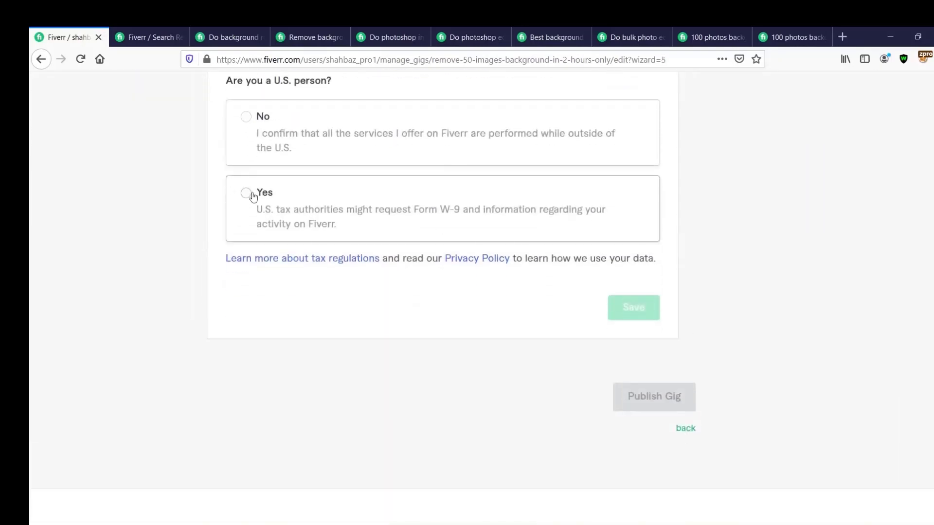
Step: Answer No to the U.S. person tax question and save it
click(257, 122)
click(623, 308)
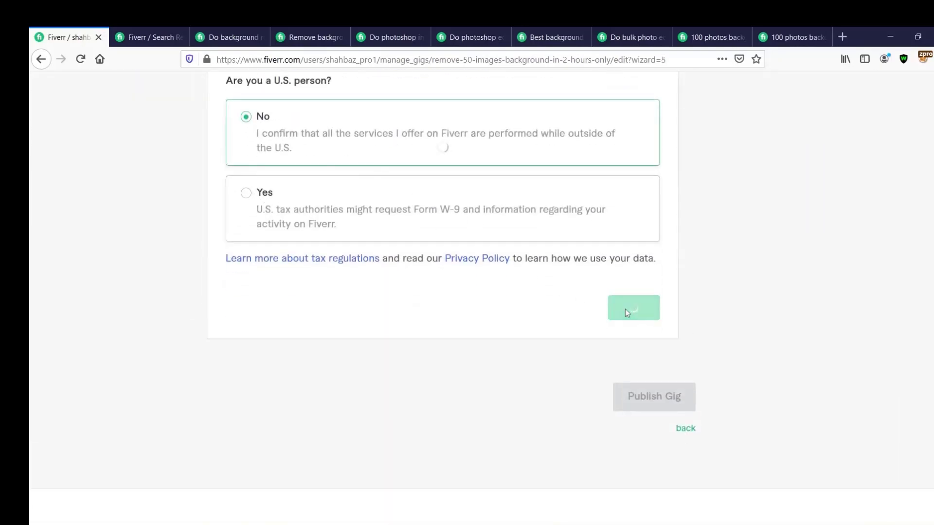
click(493, 371)
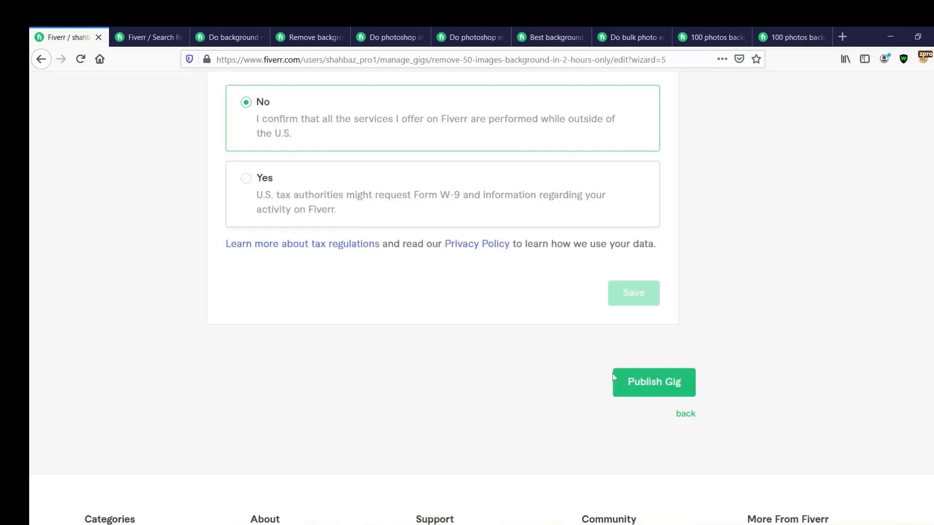
Step: Publish the background-removal gig and view it on the seller profile
click(636, 381)
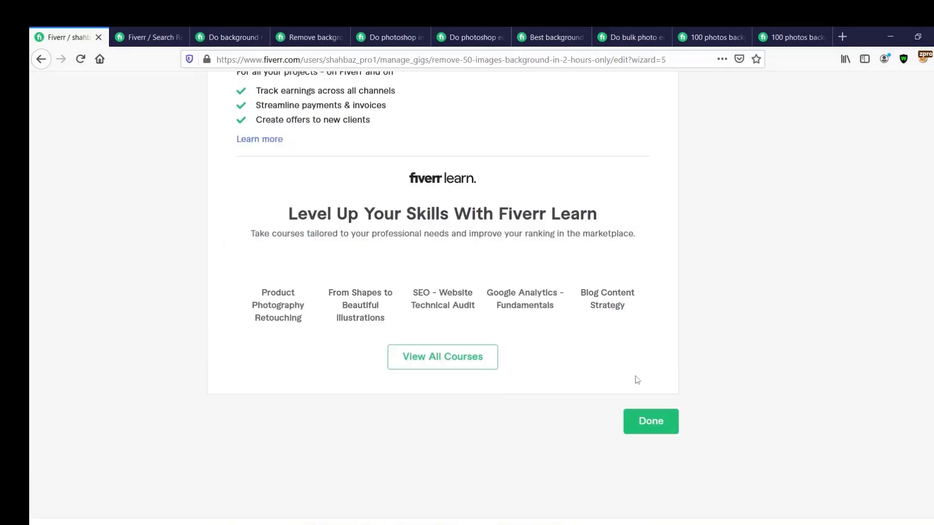
click(649, 422)
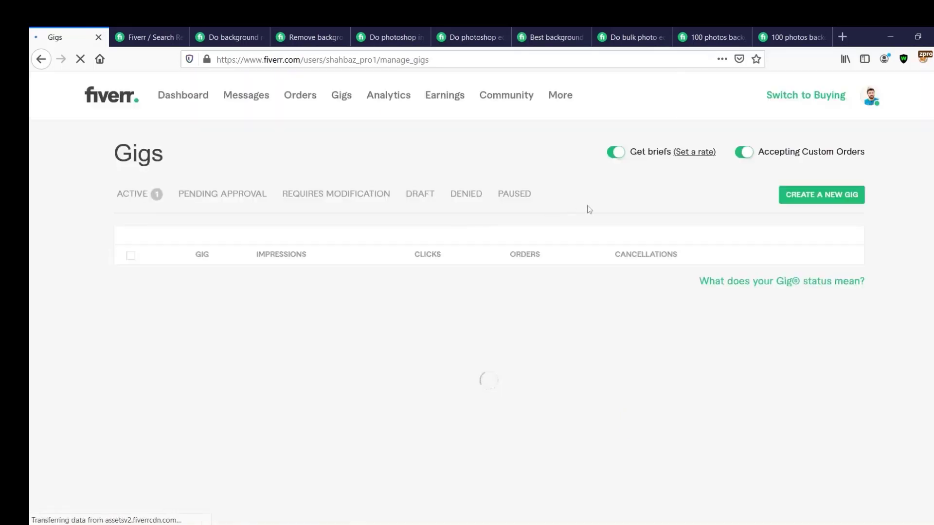
click(869, 96)
click(777, 154)
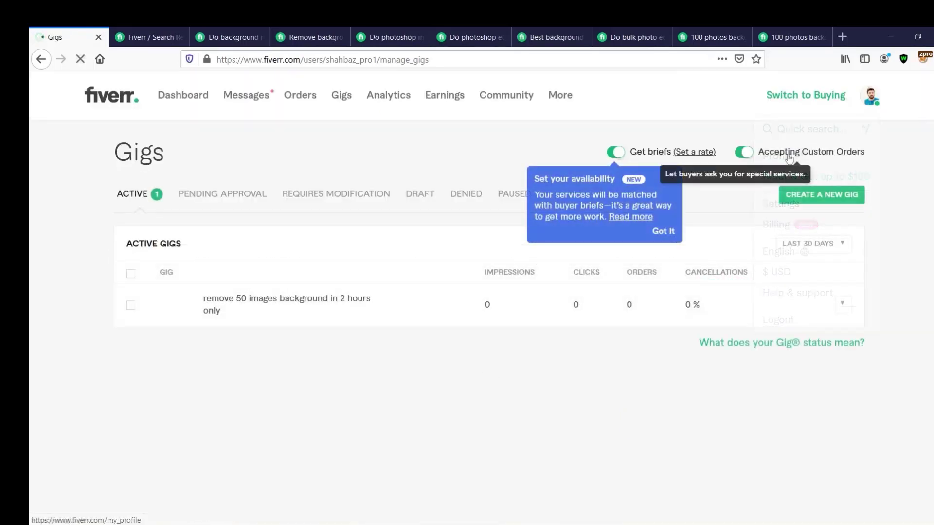